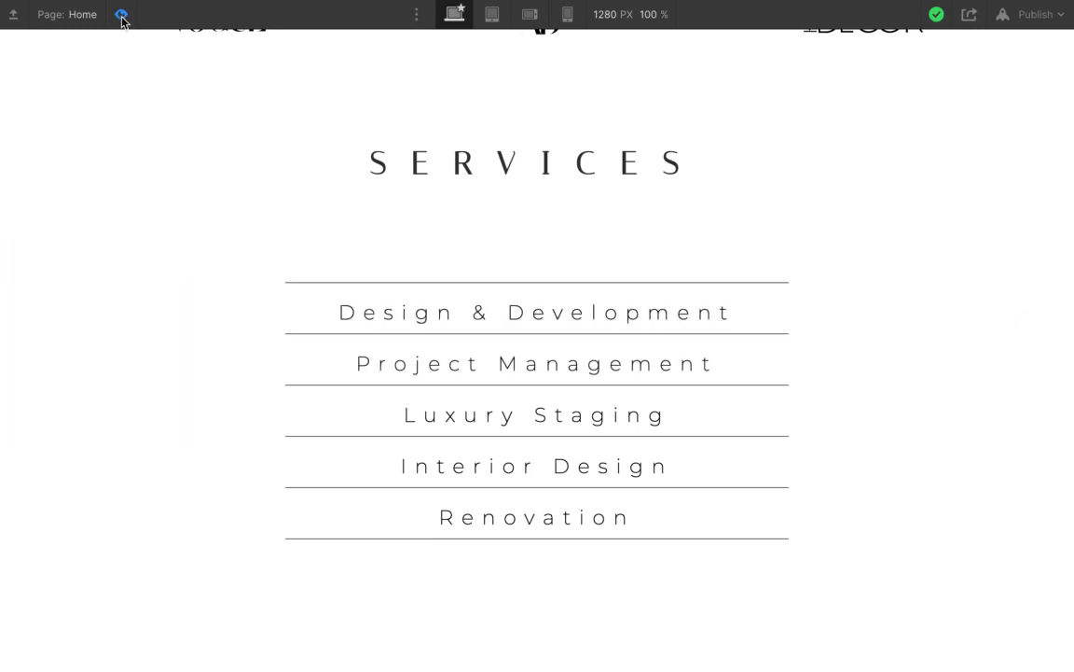
Exit the page preview and examine the layout, spacing, size and position styles of the first grid div wrapper REL.
{"action": "left_click", "coordinate": [120, 15]}
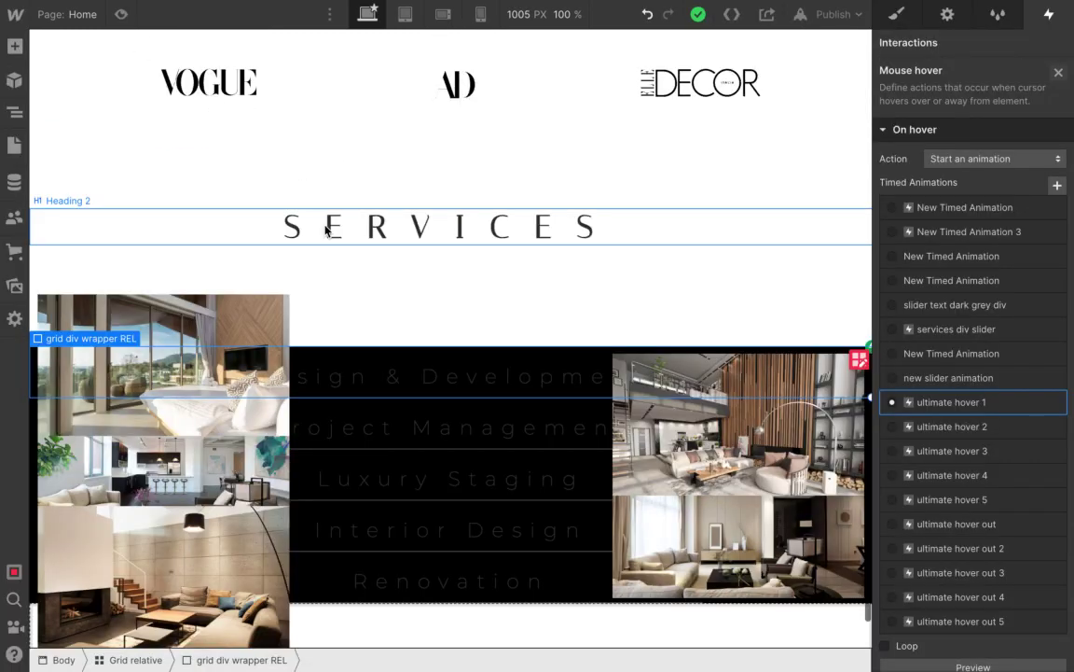
{"action": "scroll", "coordinate": [427, 303], "scroll_direction": "down", "scroll_amount": 1}
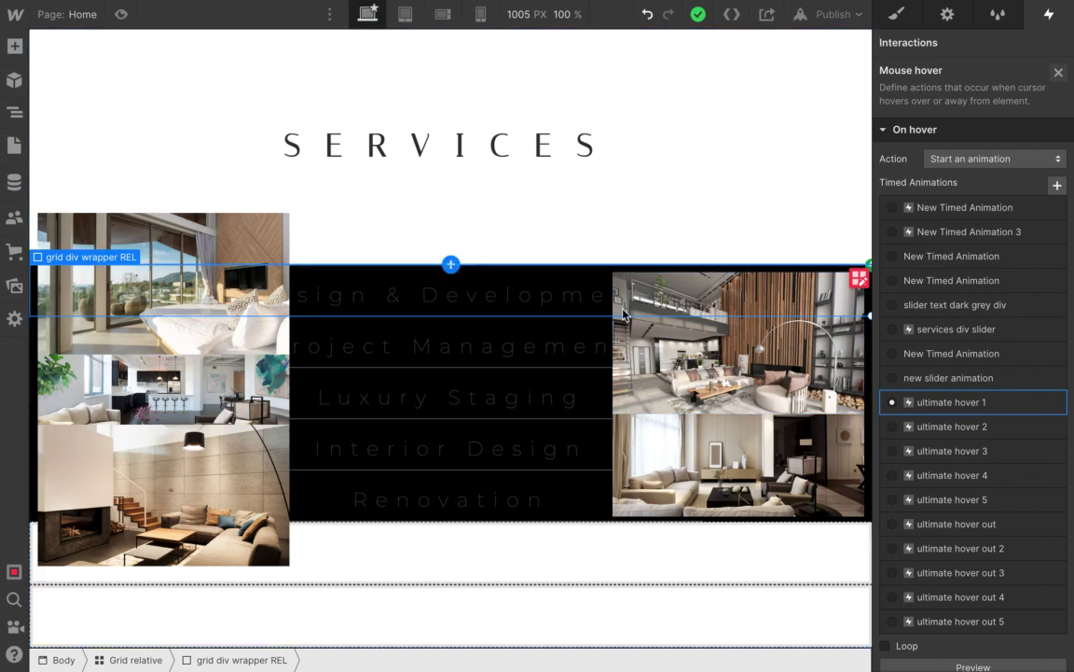
{"action": "left_click", "coordinate": [896, 15]}
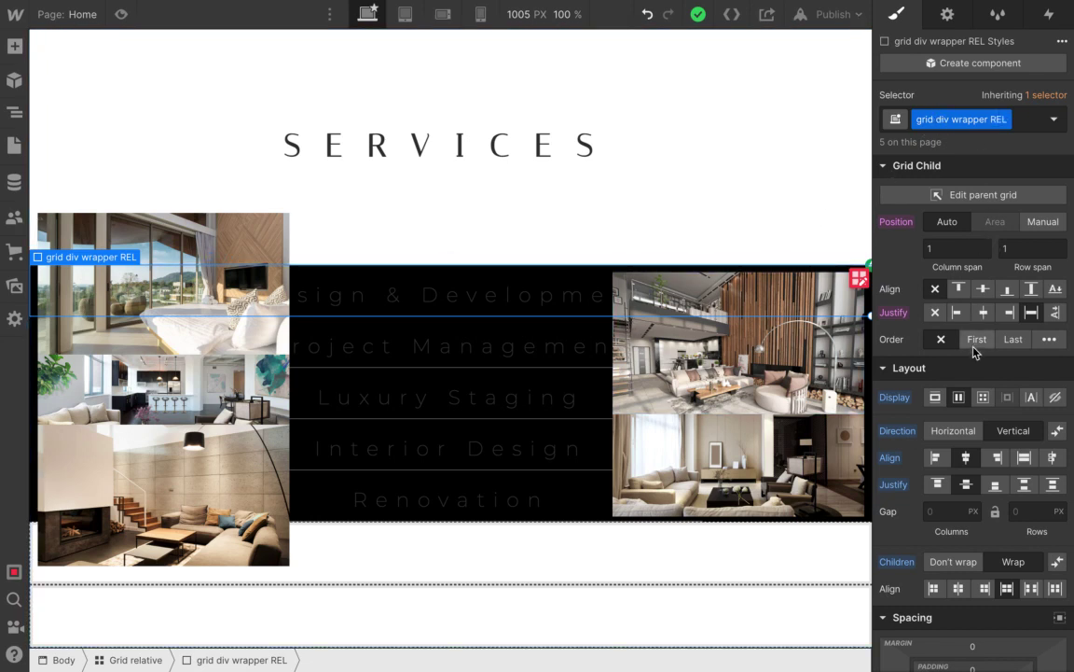
{"action": "scroll", "coordinate": [980, 336], "scroll_direction": "down", "scroll_amount": 3}
{"action": "scroll", "coordinate": [1002, 467], "scroll_direction": "down", "scroll_amount": 2}
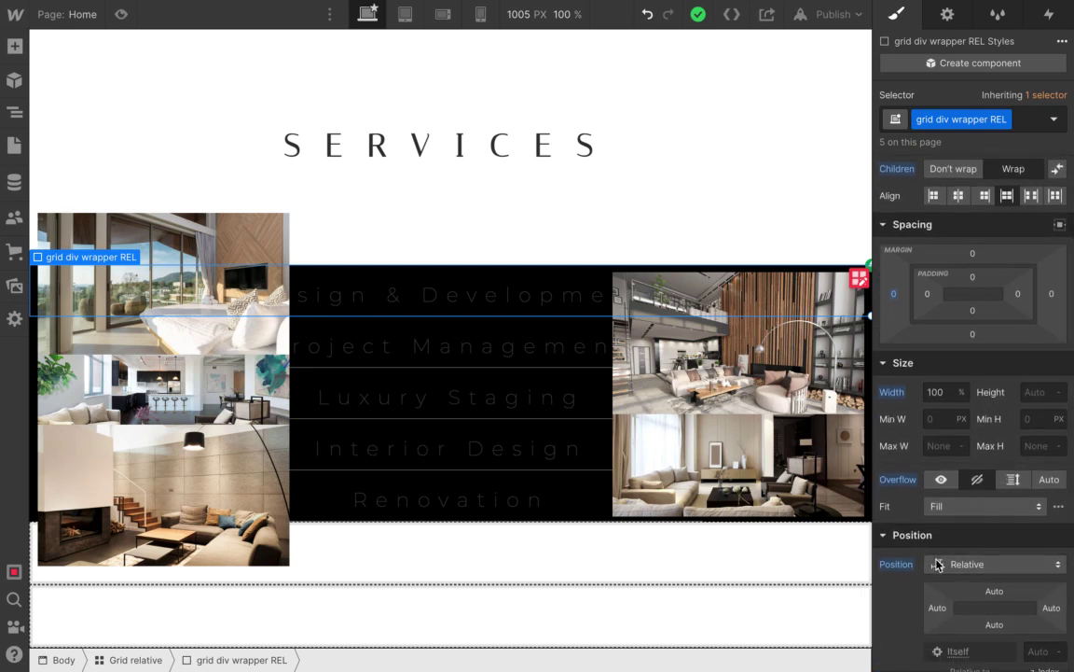
{"action": "scroll", "coordinate": [961, 581], "scroll_direction": "down", "scroll_amount": 1}
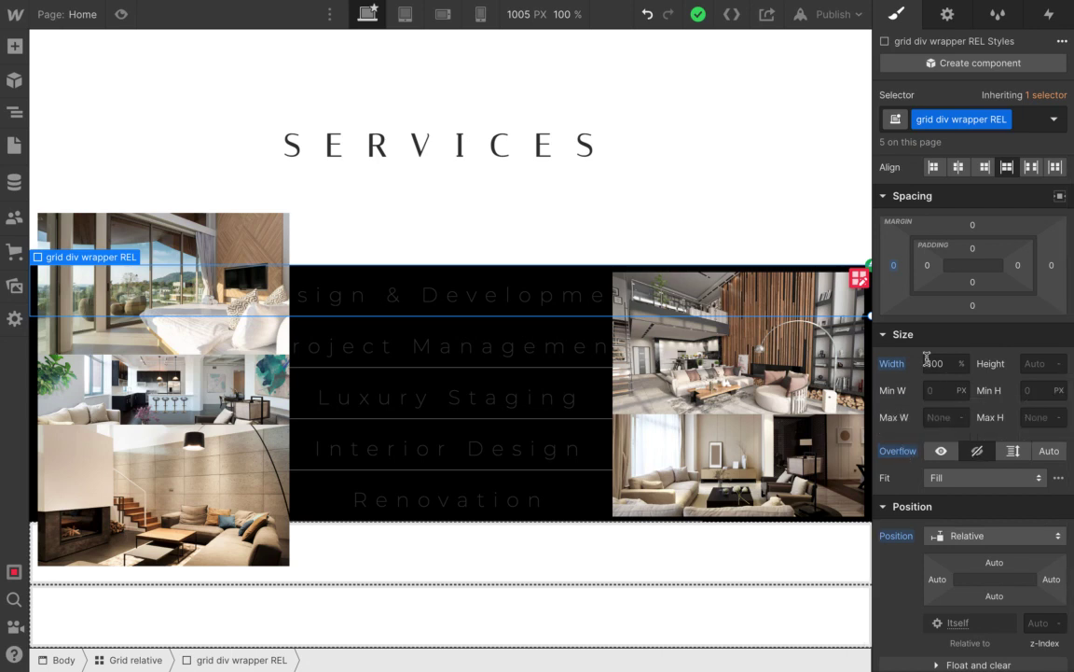
{"action": "scroll", "coordinate": [923, 383], "scroll_direction": "up", "scroll_amount": 2}
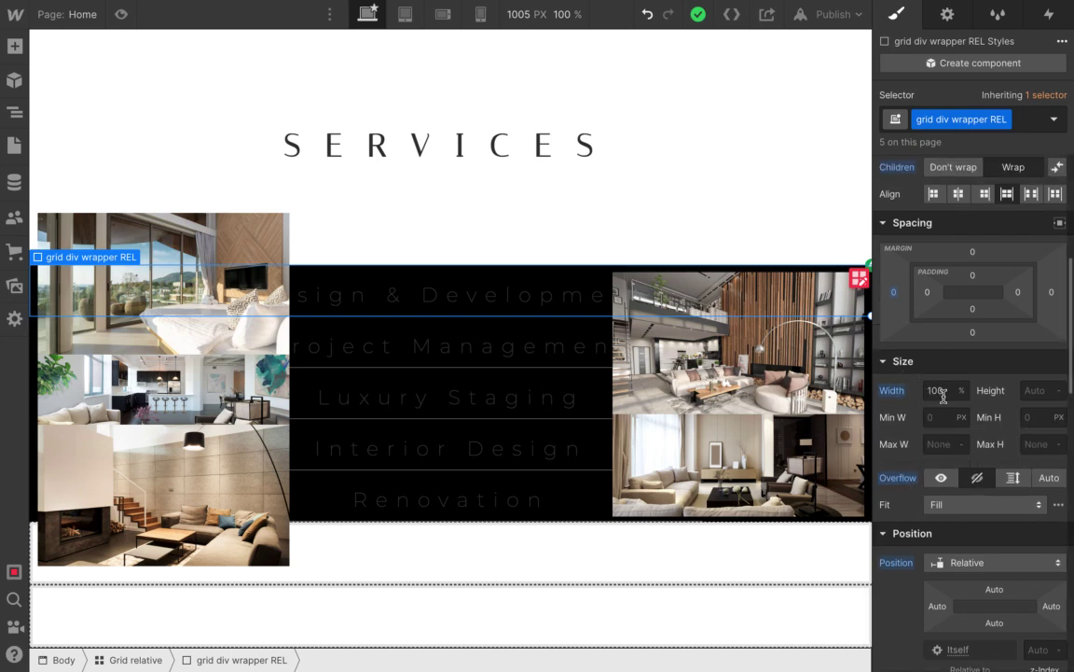
{"action": "scroll", "coordinate": [944, 397], "scroll_direction": "up", "scroll_amount": 5}
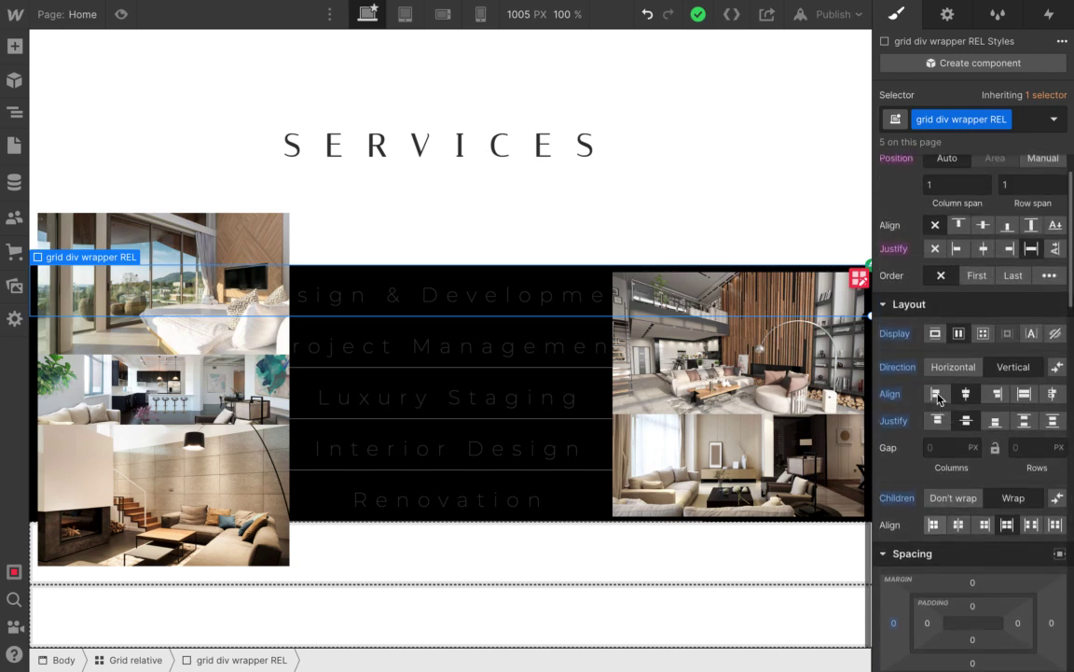
{"action": "scroll", "coordinate": [987, 481], "scroll_direction": "up", "scroll_amount": 1}
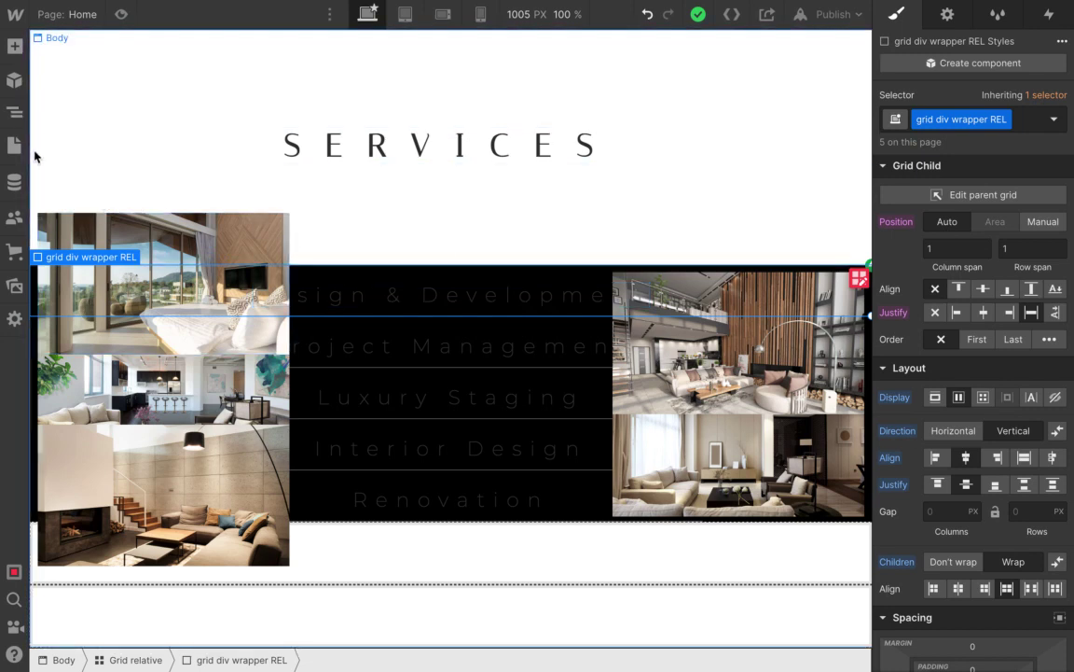
Select the grid div wrapper REL below the d & d image and review its layout, size, overflow and position styles.
{"action": "left_click", "coordinate": [14, 111]}
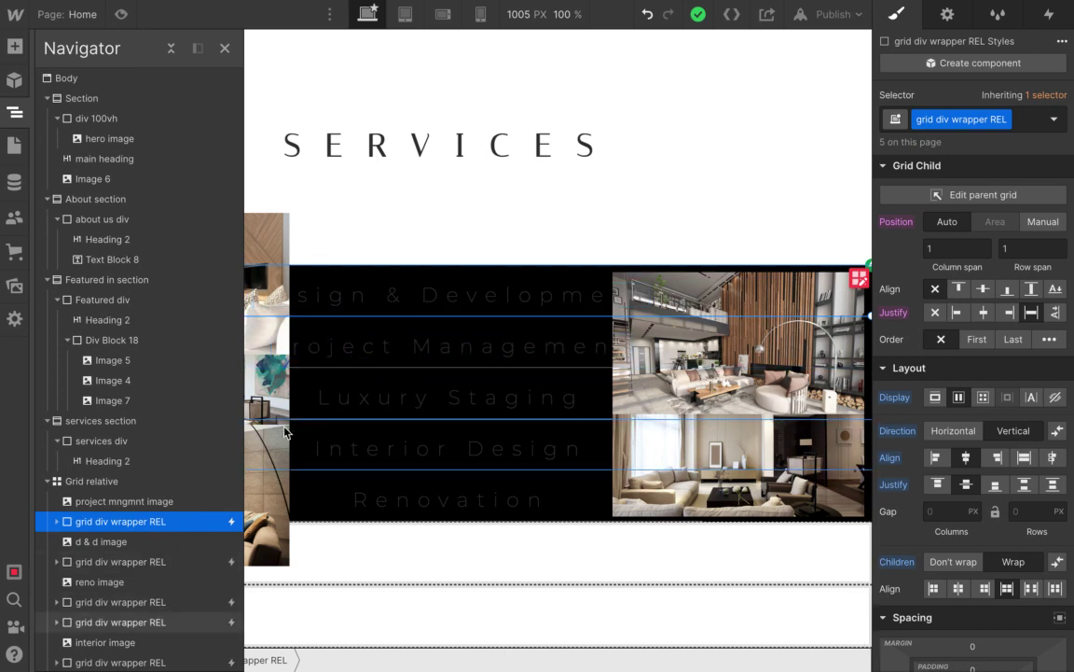
{"action": "scroll", "coordinate": [173, 427], "scroll_direction": "down", "scroll_amount": 2}
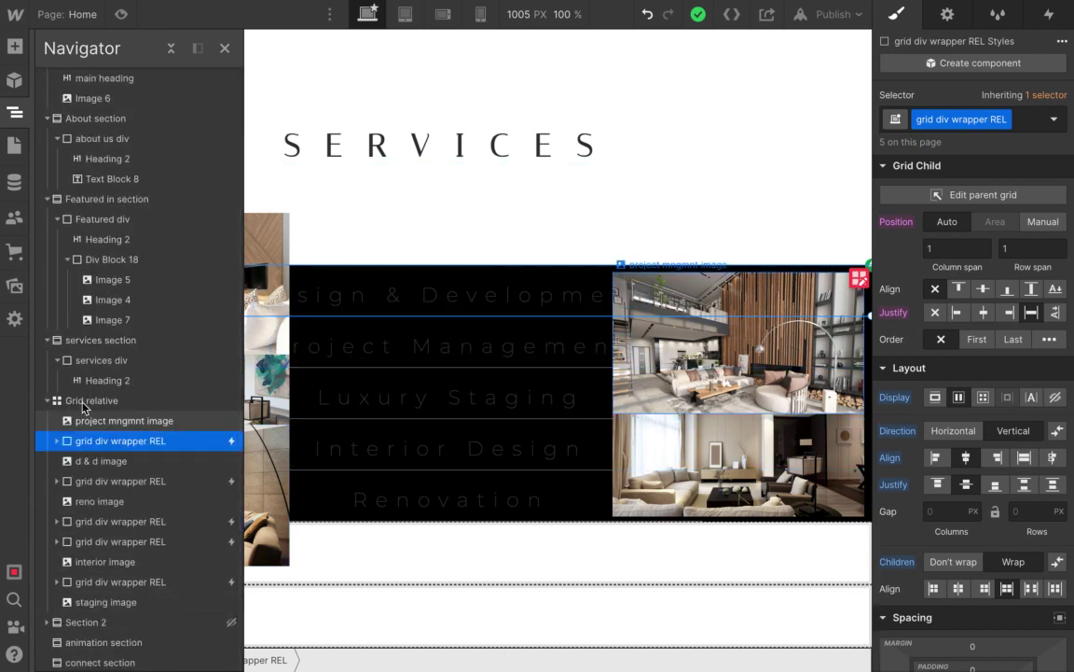
{"action": "left_click", "coordinate": [77, 483]}
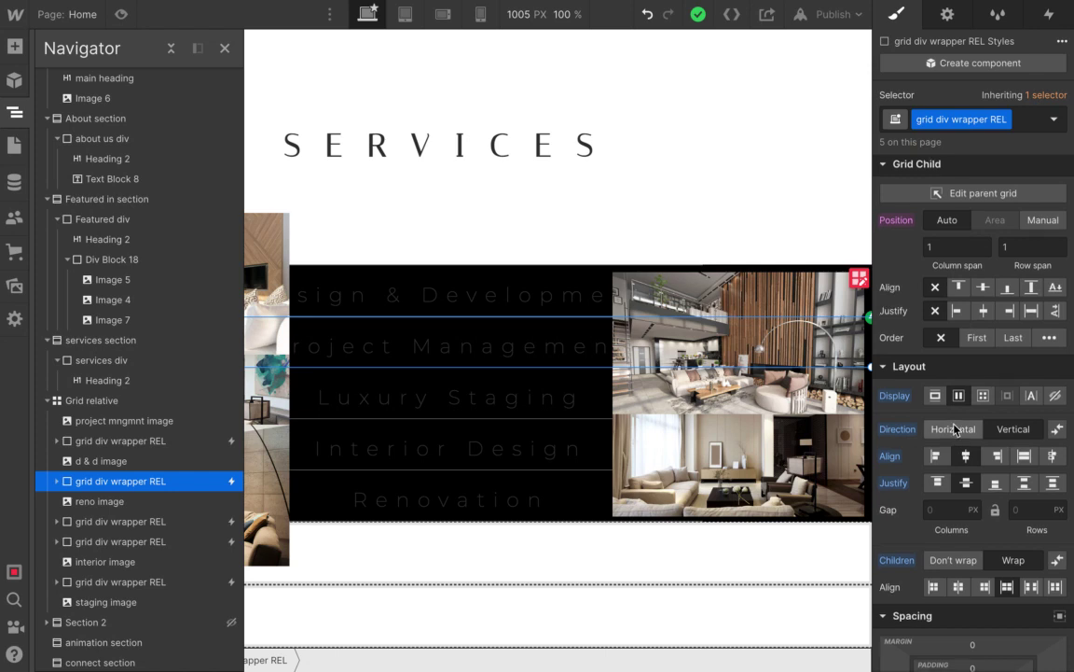
{"action": "scroll", "coordinate": [955, 438], "scroll_direction": "down", "scroll_amount": 4}
{"action": "scroll", "coordinate": [973, 518], "scroll_direction": "down", "scroll_amount": 5}
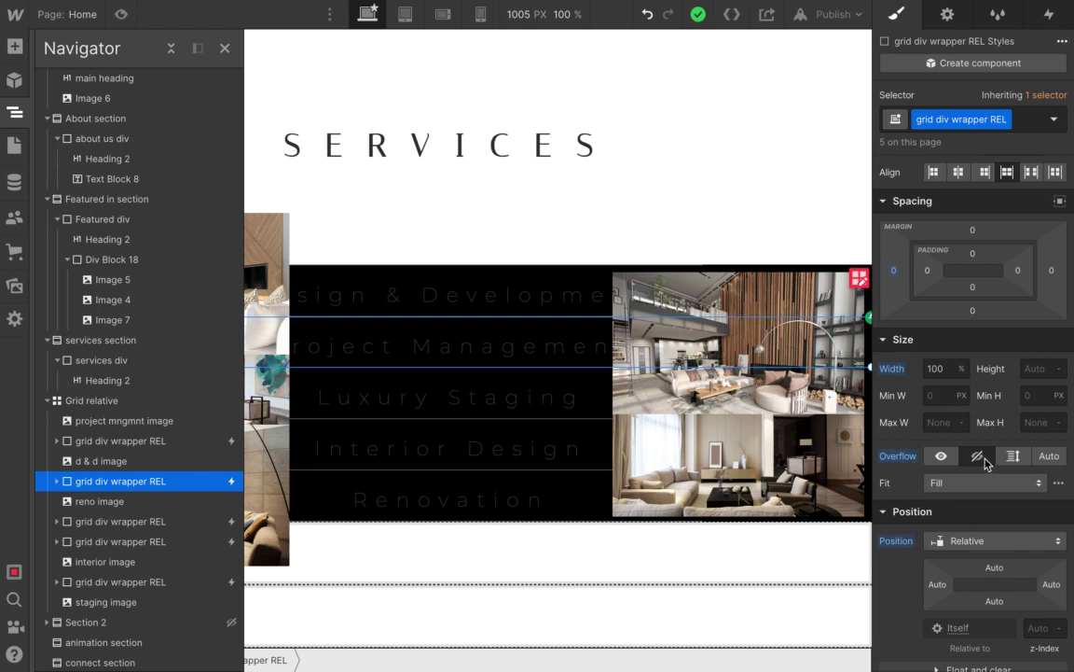
{"action": "scroll", "coordinate": [984, 462], "scroll_direction": "up", "scroll_amount": 2}
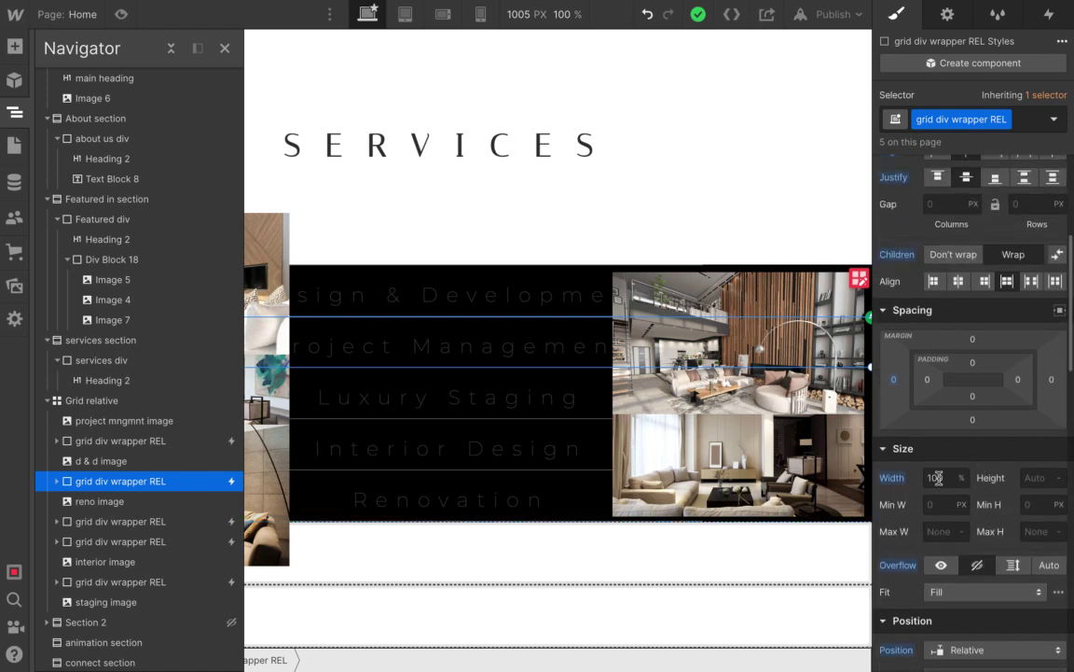
{"action": "scroll", "coordinate": [944, 481], "scroll_direction": "up", "scroll_amount": 4}
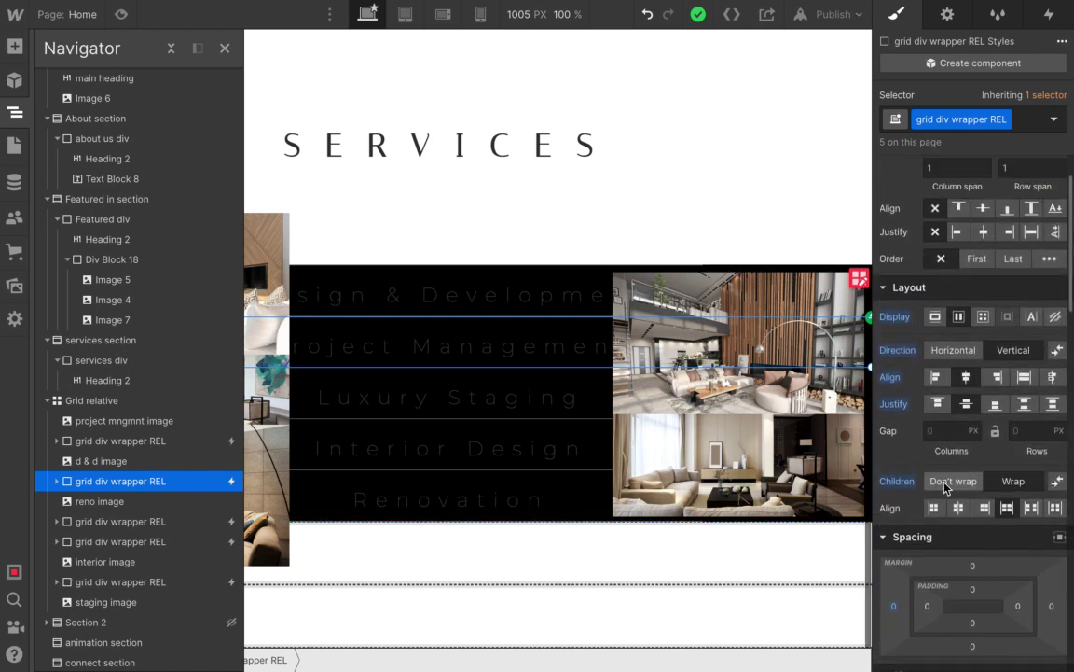
{"action": "scroll", "coordinate": [981, 281], "scroll_direction": "up", "scroll_amount": 1}
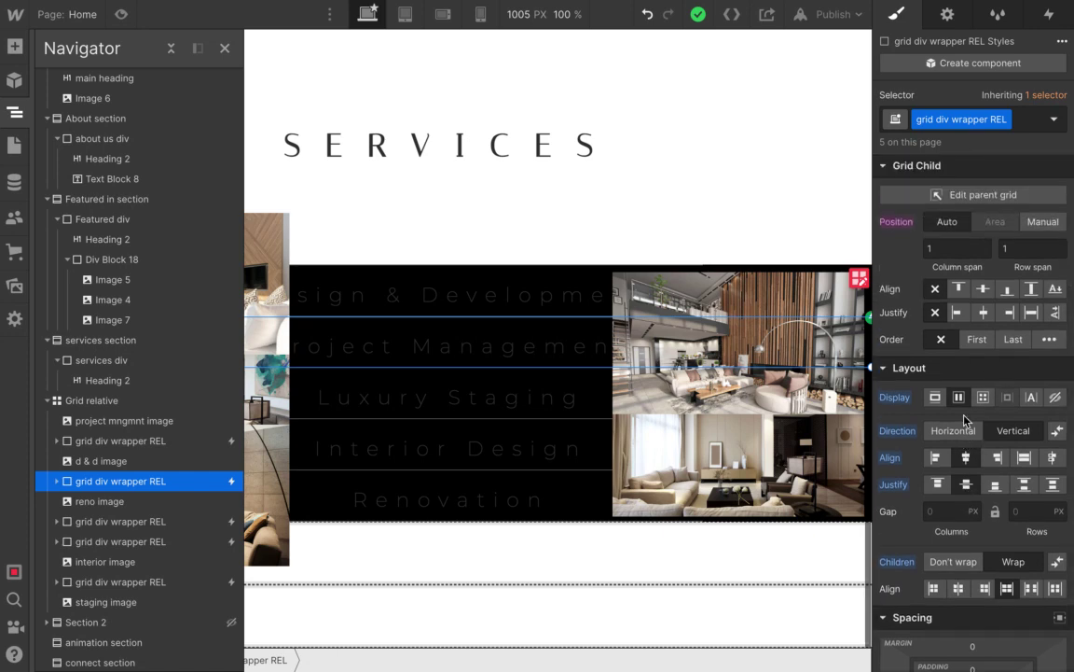
Expand the selected grid div wrapper REL and inspect its color div's background, size, position and alignment styles.
{"action": "left_click", "coordinate": [58, 481]}
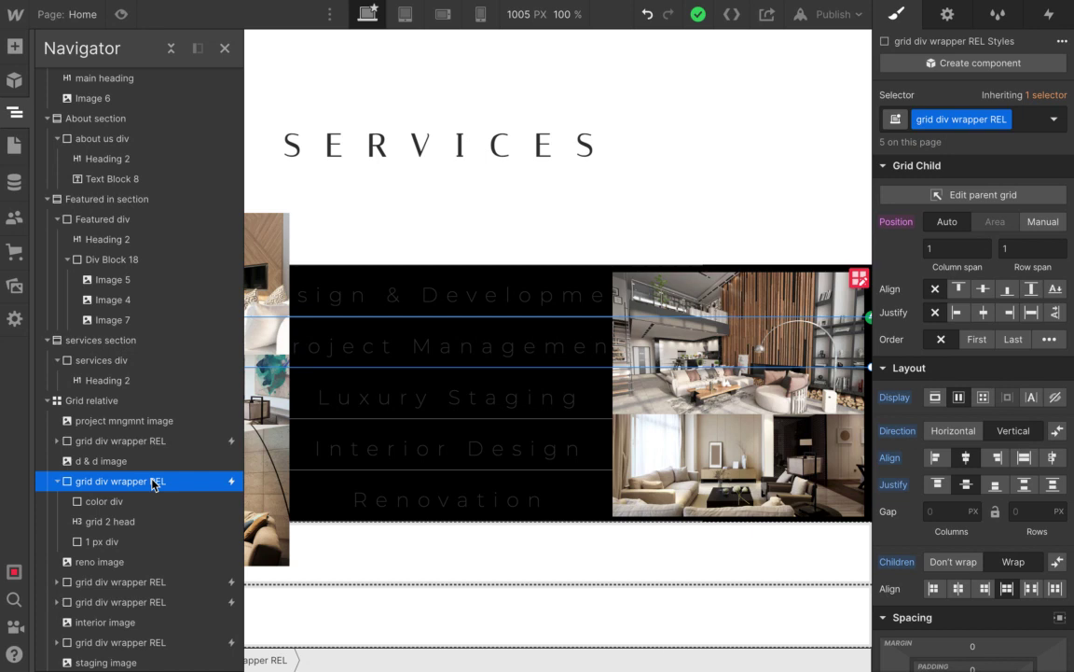
{"action": "scroll", "coordinate": [149, 487], "scroll_direction": "down", "scroll_amount": 1}
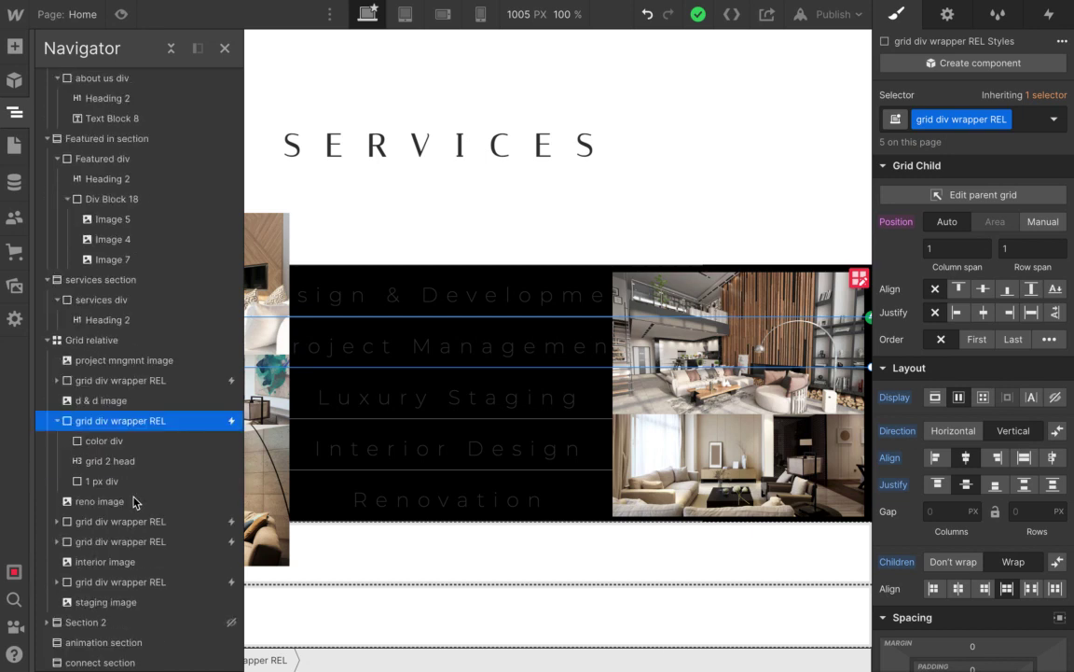
{"action": "left_click", "coordinate": [112, 442]}
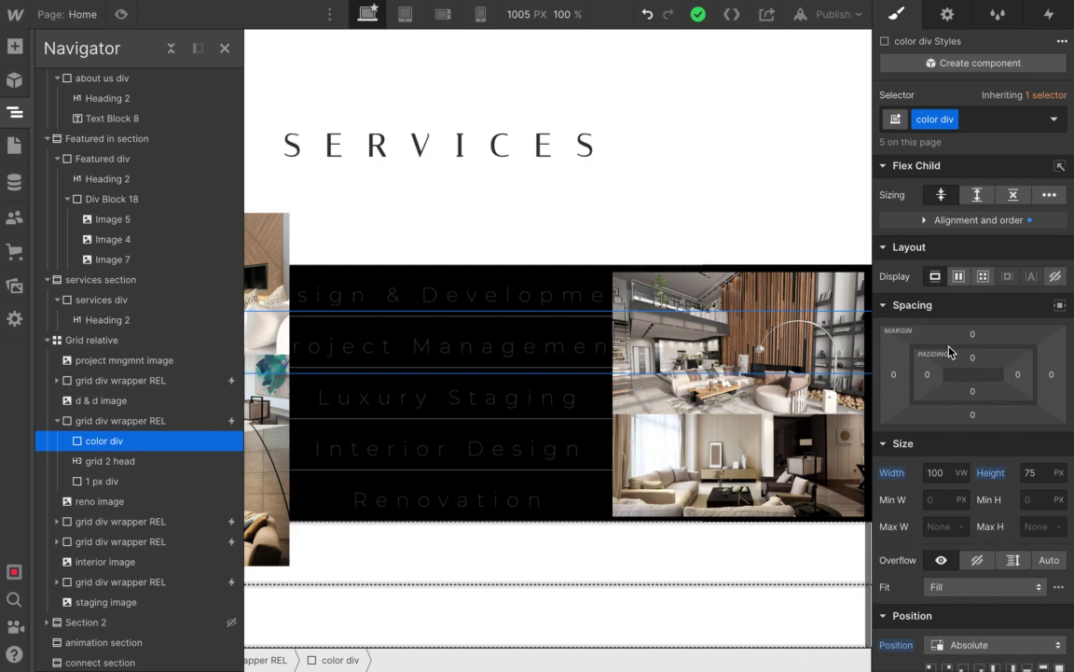
{"action": "scroll", "coordinate": [956, 383], "scroll_direction": "down", "scroll_amount": 10}
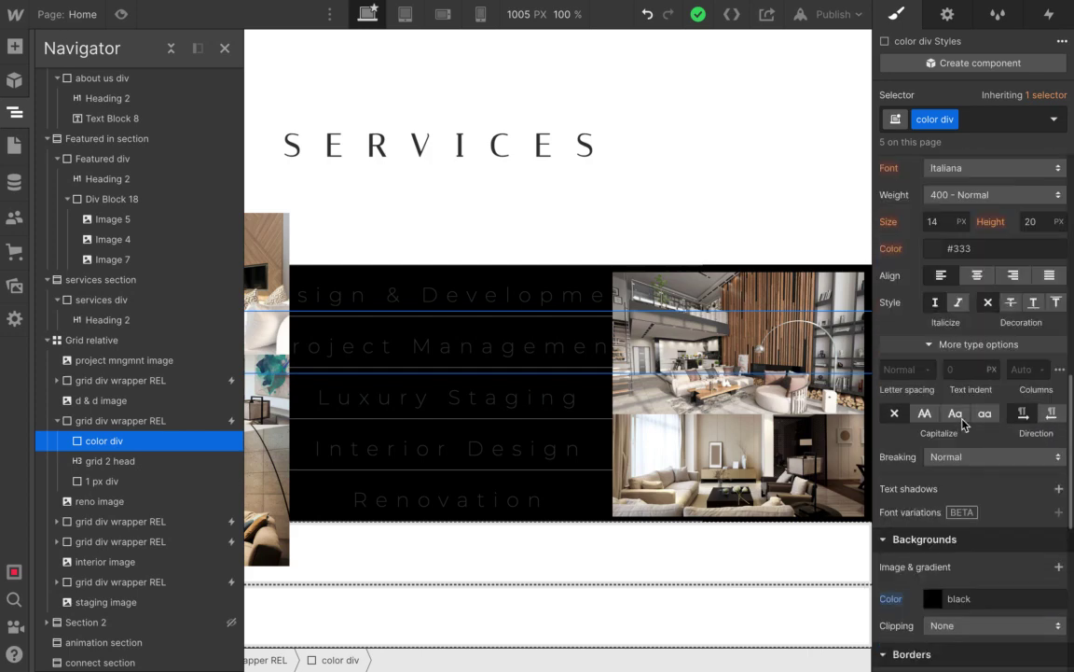
{"action": "scroll", "coordinate": [964, 424], "scroll_direction": "down", "scroll_amount": 3}
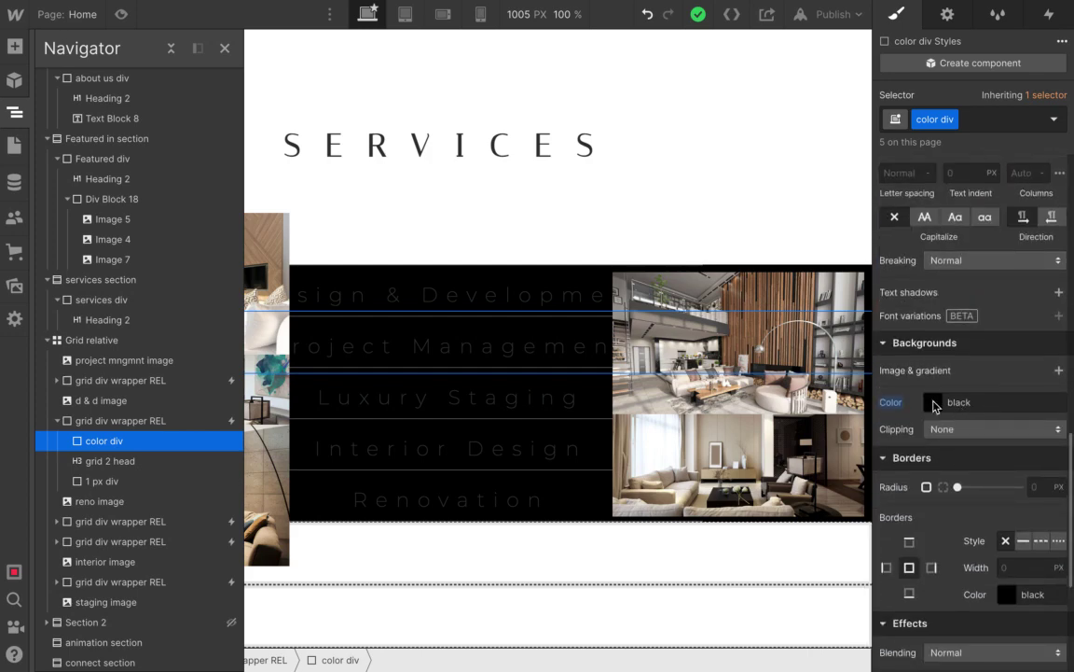
{"action": "scroll", "coordinate": [950, 403], "scroll_direction": "up", "scroll_amount": 8}
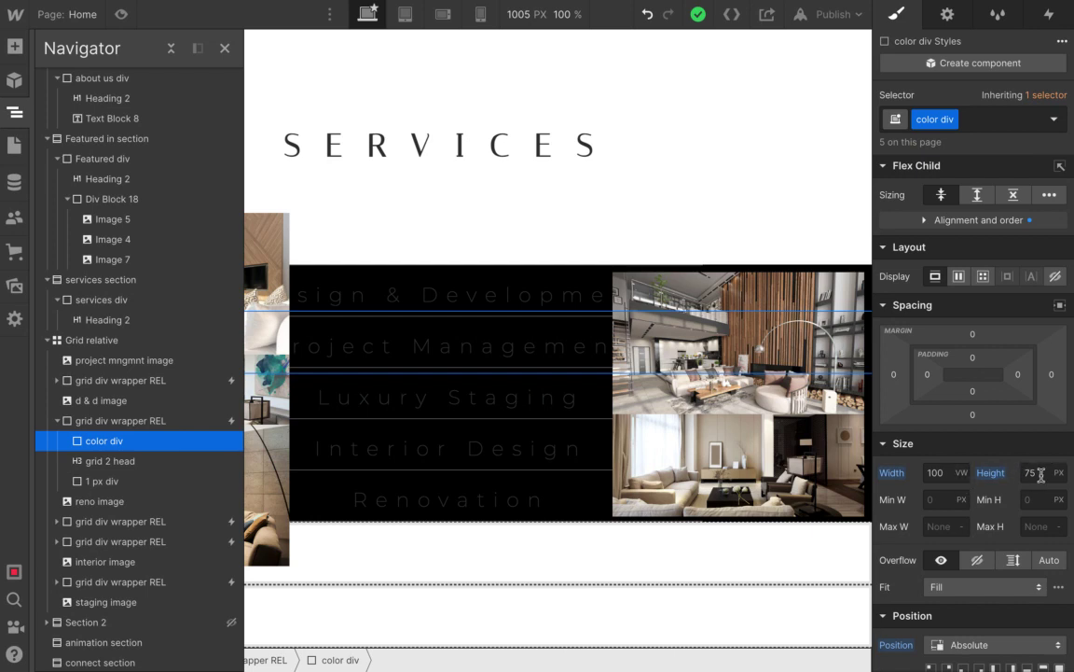
{"action": "scroll", "coordinate": [1026, 511], "scroll_direction": "down", "scroll_amount": 3}
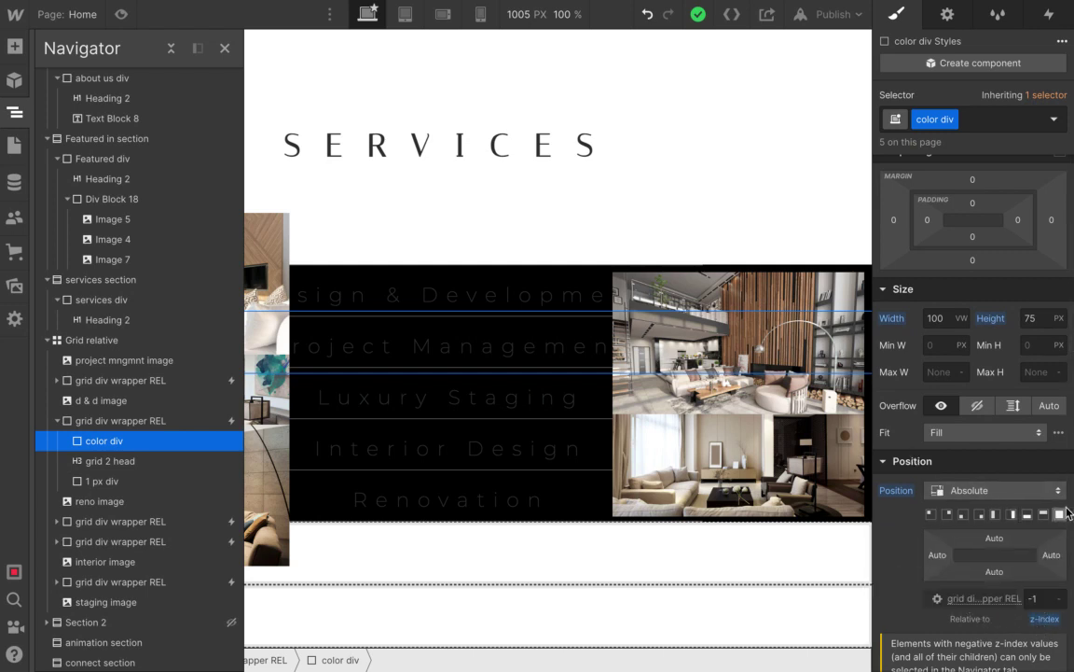
{"action": "scroll", "coordinate": [1013, 407], "scroll_direction": "up", "scroll_amount": 2}
{"action": "scroll", "coordinate": [1014, 410], "scroll_direction": "up", "scroll_amount": 2}
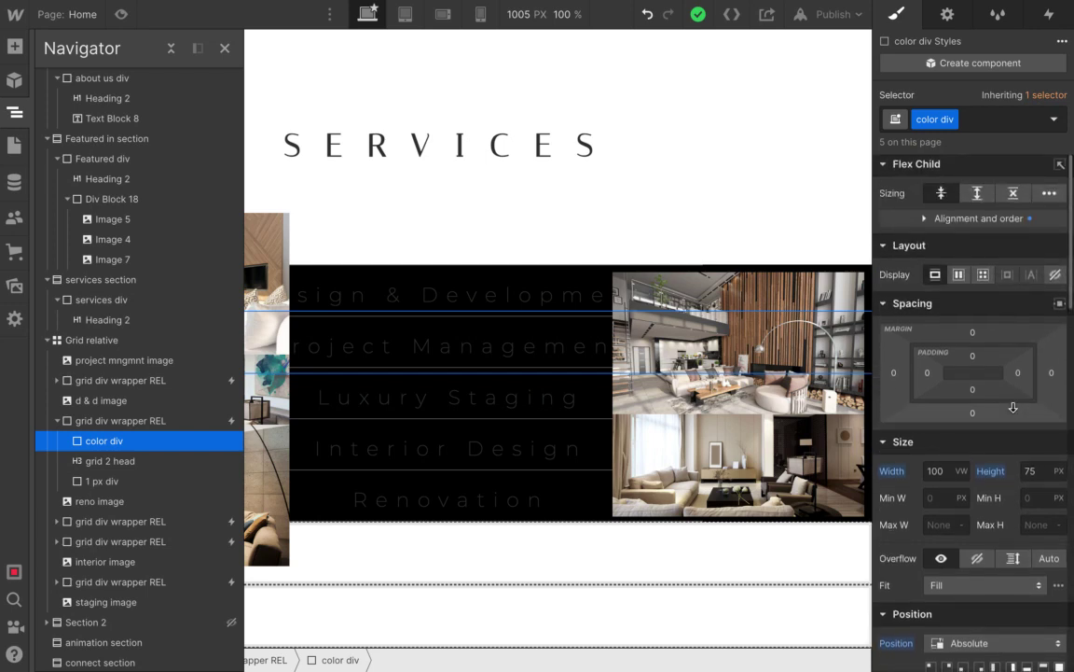
{"action": "left_click", "coordinate": [944, 222]}
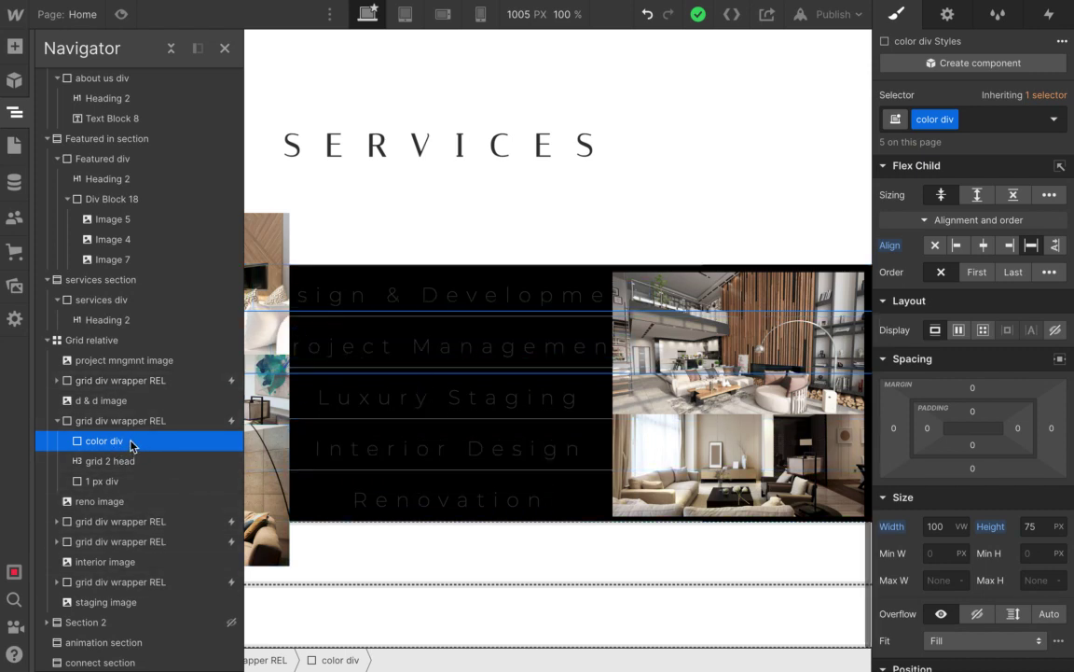
Inspect the grid 2 head heading's spacing, position and typography styles, including the available font weights.
{"action": "left_click", "coordinate": [136, 464]}
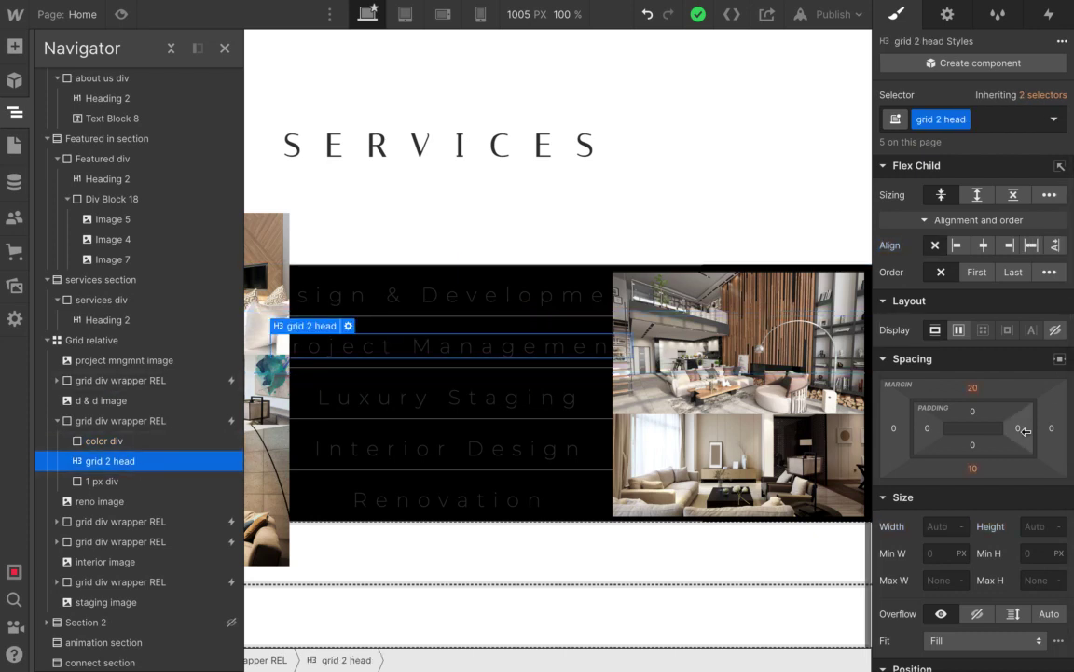
{"action": "scroll", "coordinate": [1026, 430], "scroll_direction": "down", "scroll_amount": 5}
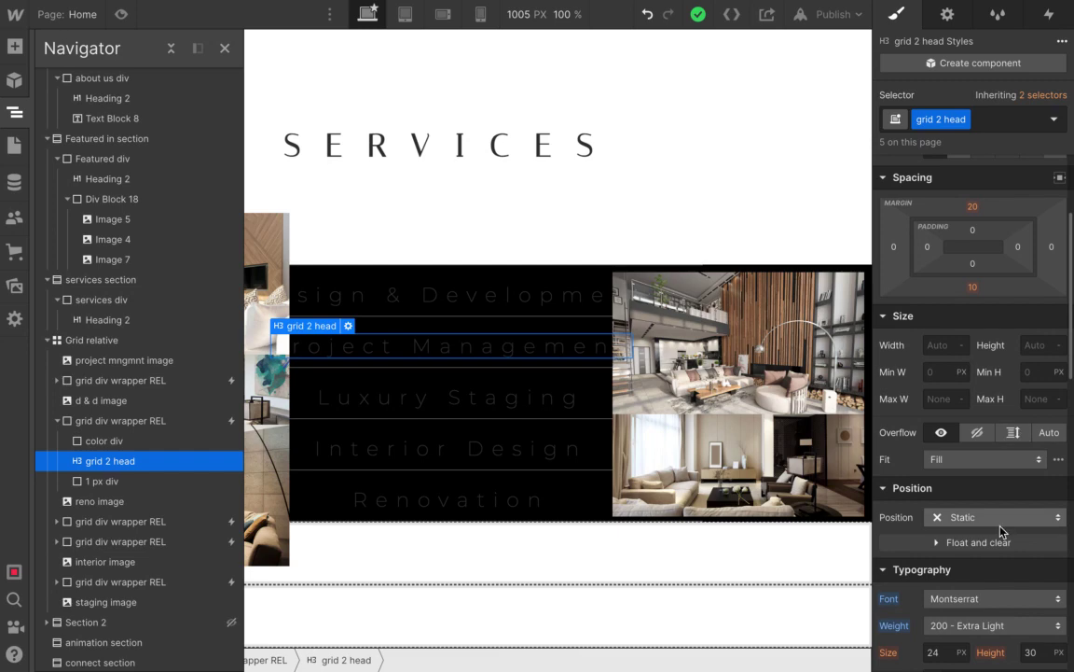
{"action": "scroll", "coordinate": [993, 485], "scroll_direction": "down", "scroll_amount": 7}
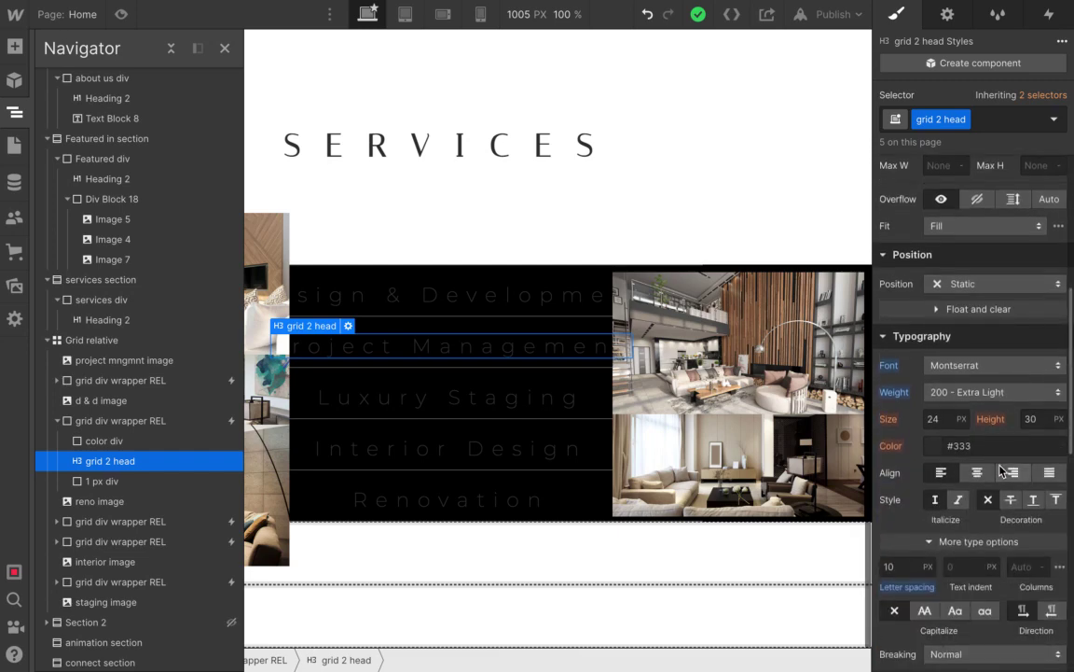
{"action": "scroll", "coordinate": [1000, 471], "scroll_direction": "down", "scroll_amount": 9}
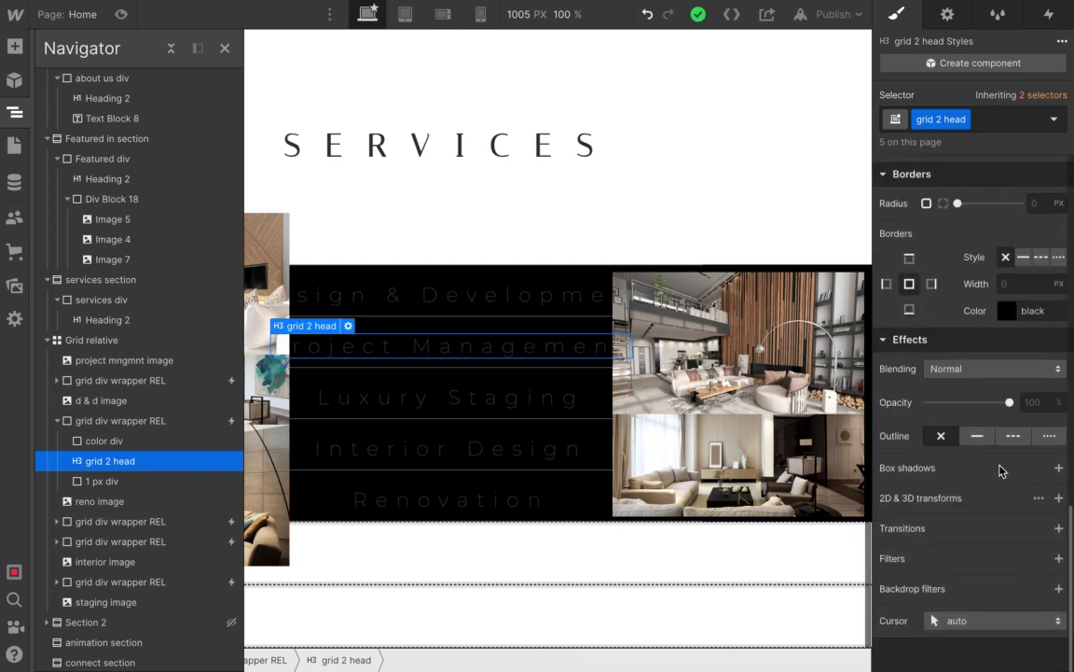
{"action": "scroll", "coordinate": [1000, 470], "scroll_direction": "up", "scroll_amount": 10}
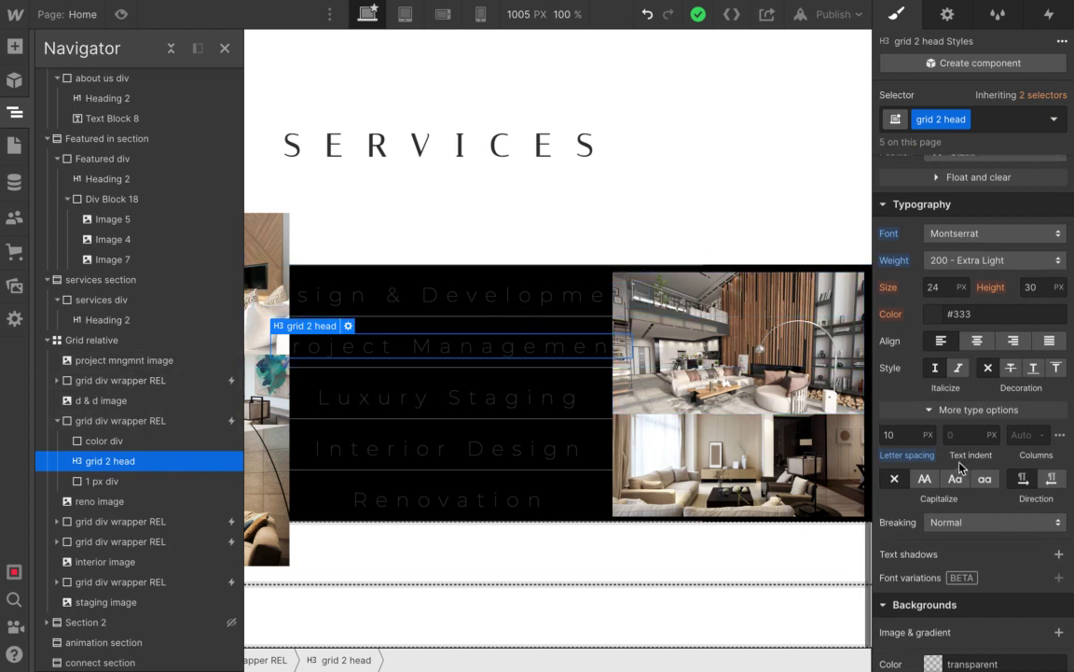
{"action": "scroll", "coordinate": [962, 438], "scroll_direction": "up", "scroll_amount": 2}
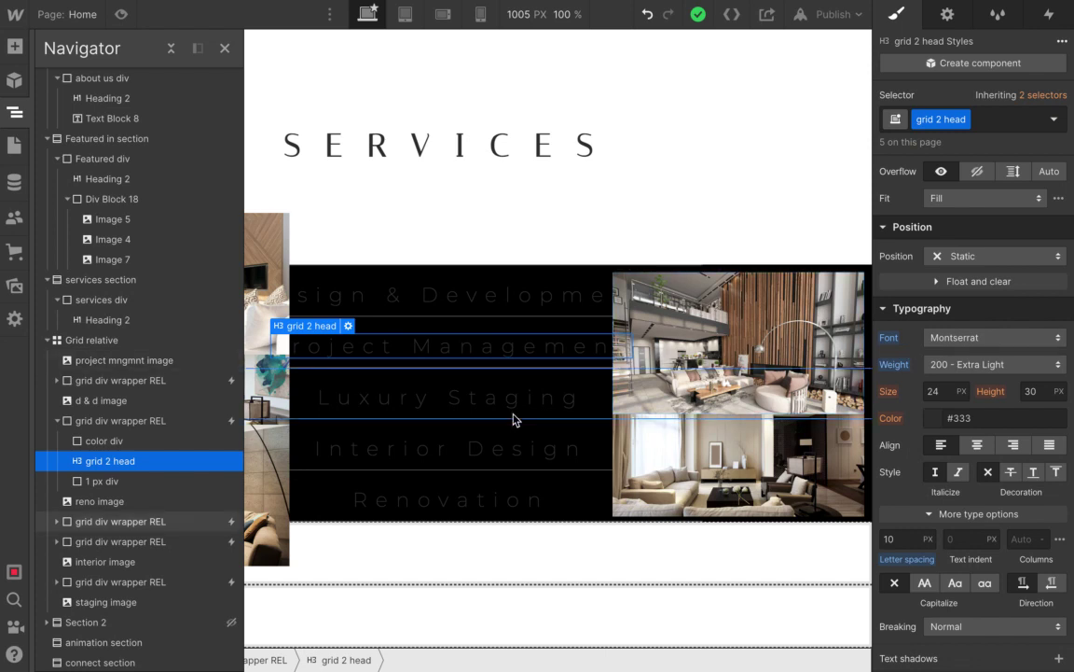
{"action": "left_click", "coordinate": [961, 364]}
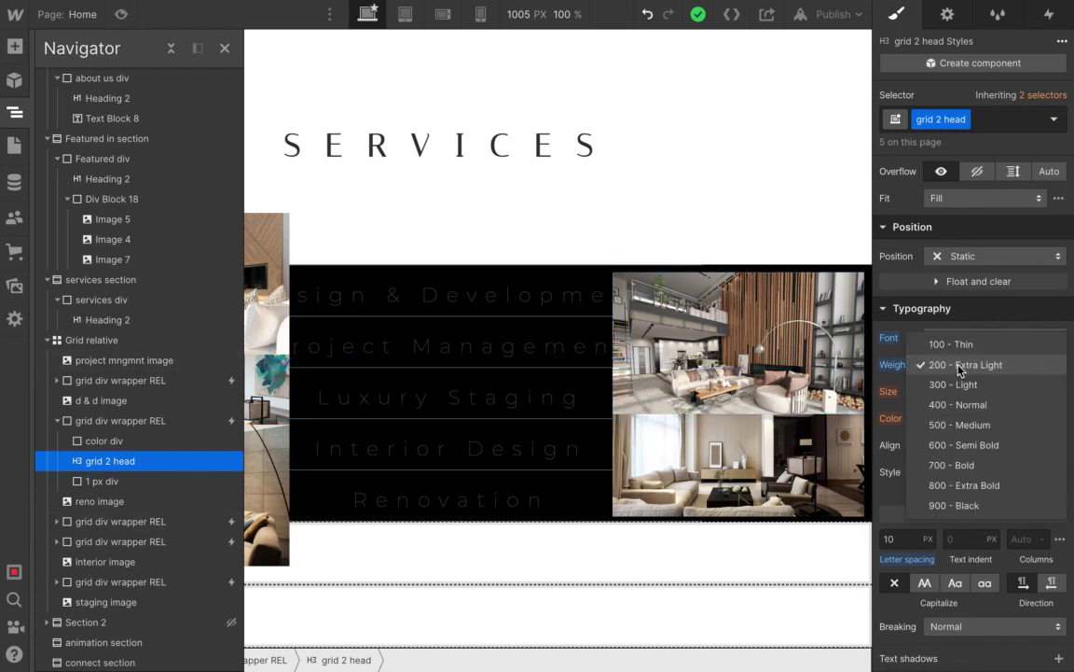
{"action": "left_click", "coordinate": [895, 366]}
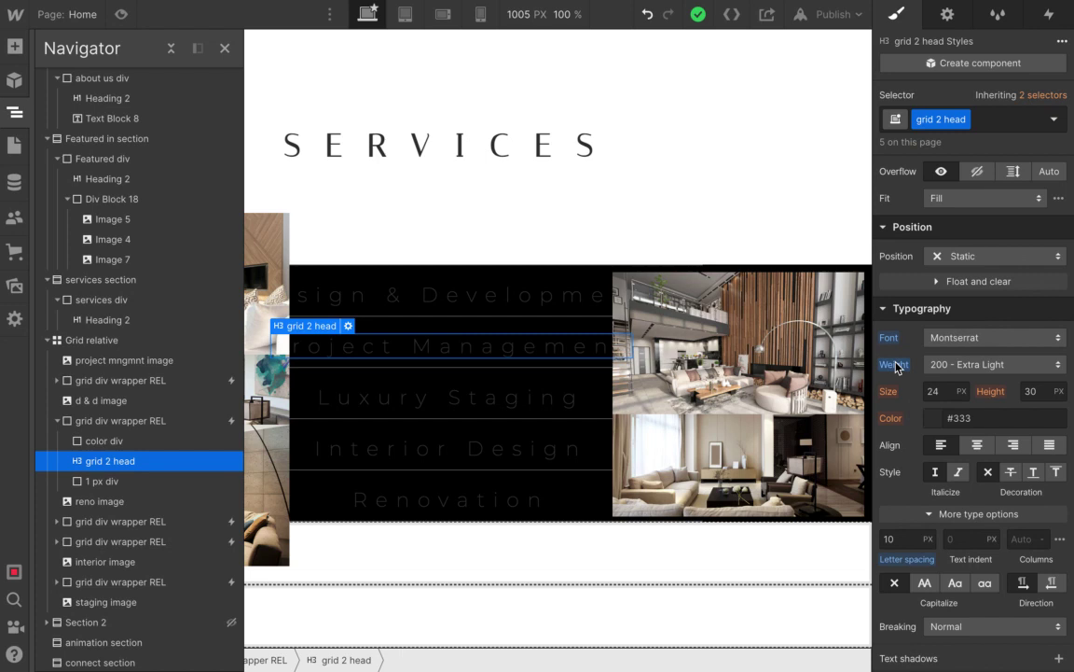
Inspect the alignment, spacing, size, position and typography styles of the 1 px div under the grid 2 head heading.
{"action": "left_click", "coordinate": [127, 481]}
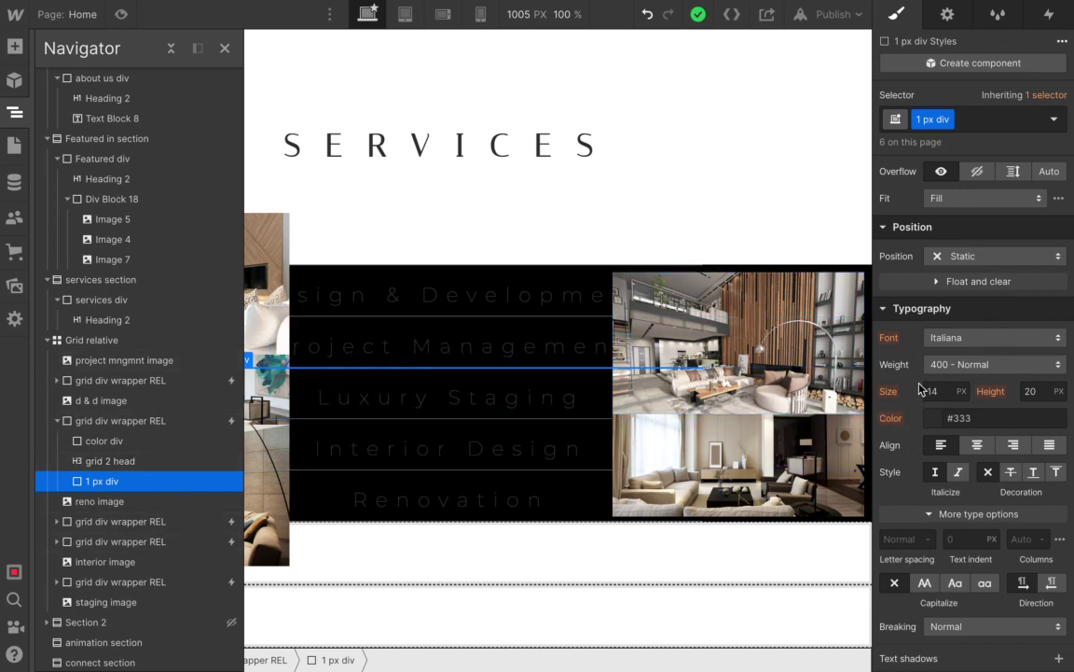
{"action": "scroll", "coordinate": [921, 341], "scroll_direction": "up", "scroll_amount": 5}
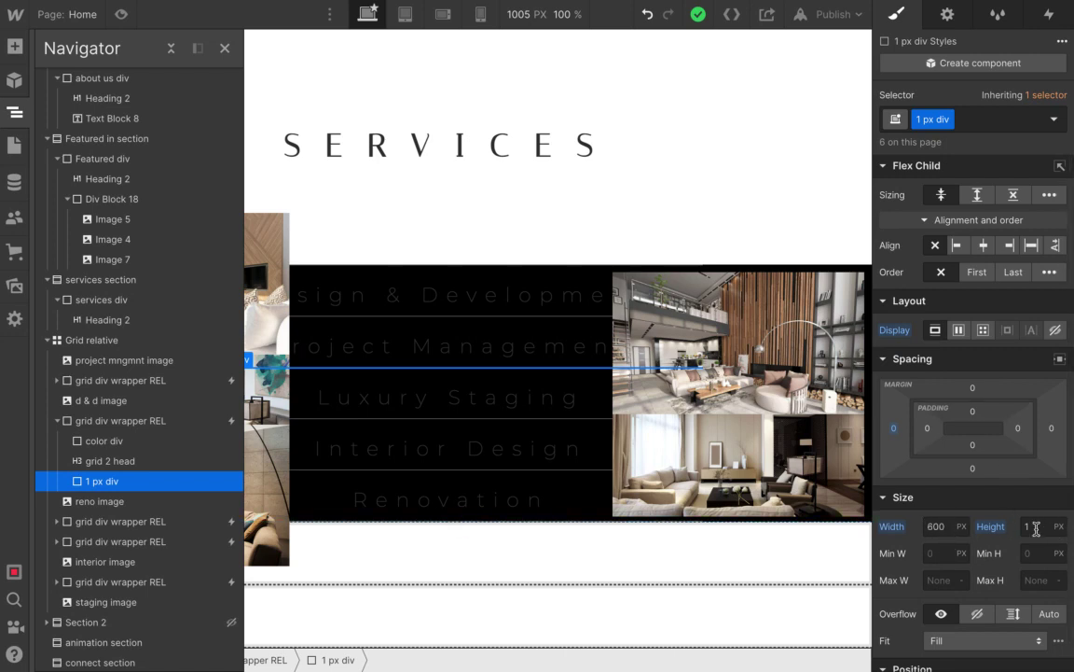
{"action": "scroll", "coordinate": [1035, 548], "scroll_direction": "down", "scroll_amount": 6}
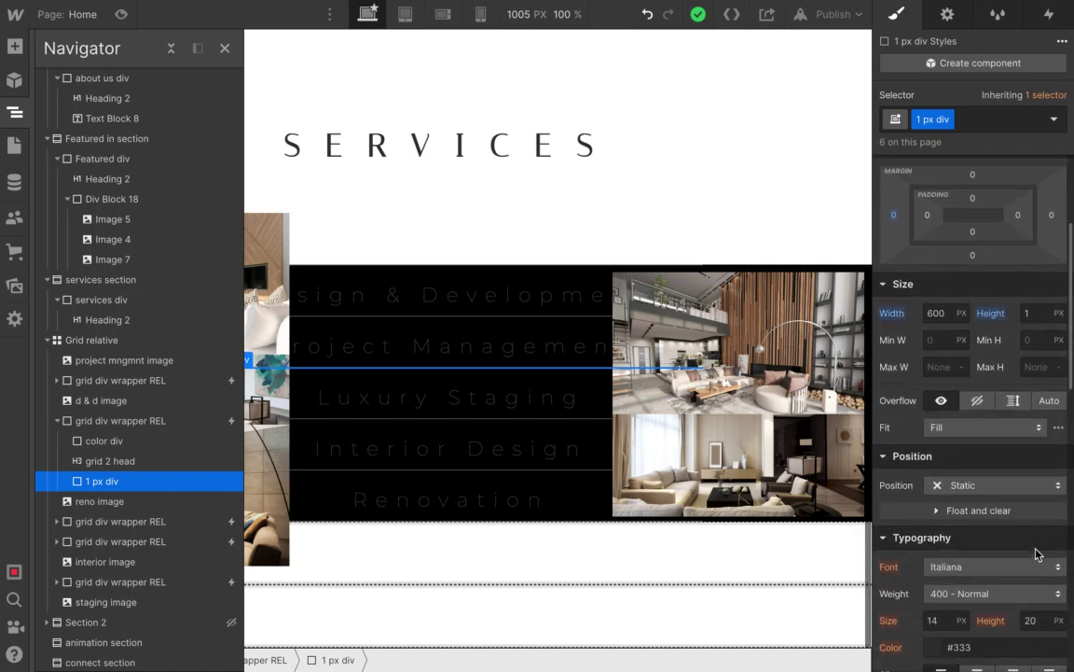
{"action": "scroll", "coordinate": [1038, 552], "scroll_direction": "up", "scroll_amount": 1}
{"action": "scroll", "coordinate": [1037, 554], "scroll_direction": "up", "scroll_amount": 5}
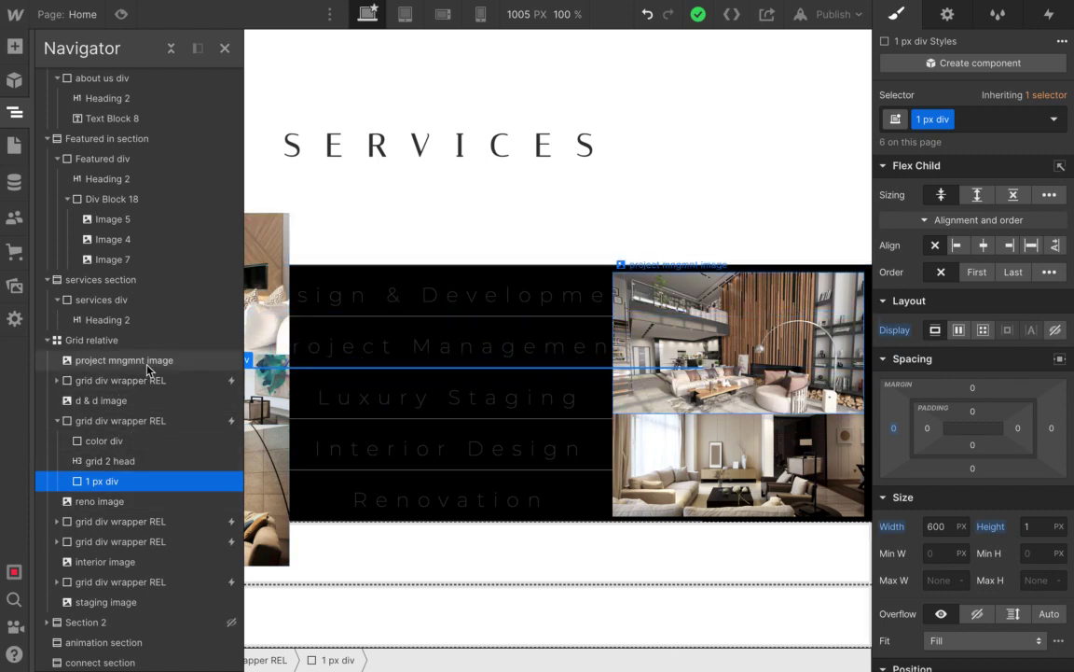
Expand the third and fourth grid div wrapper REL elements and select the third to examine their matching child structure.
{"action": "left_click", "coordinate": [57, 521]}
{"action": "scroll", "coordinate": [140, 504], "scroll_direction": "down", "scroll_amount": 1}
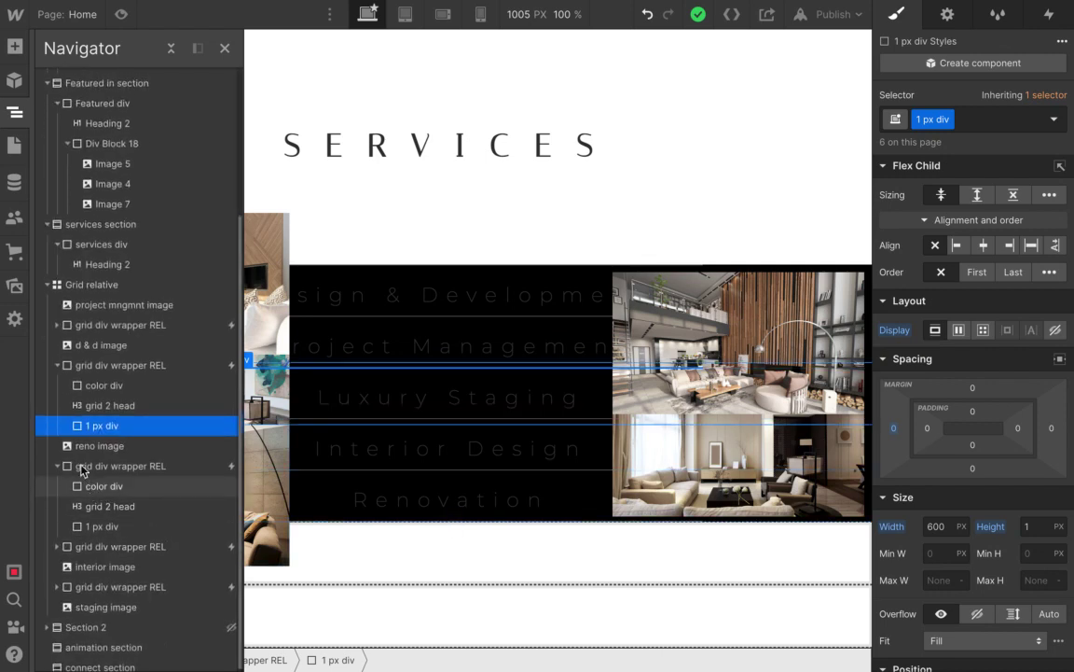
{"action": "left_click", "coordinate": [121, 466]}
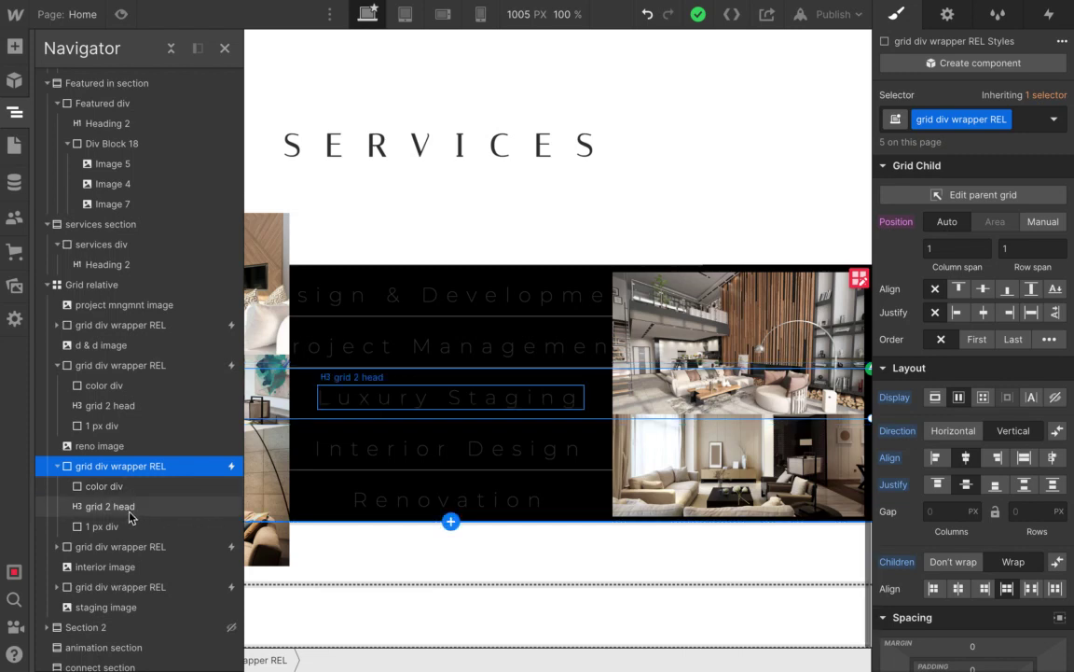
{"action": "left_click", "coordinate": [58, 547]}
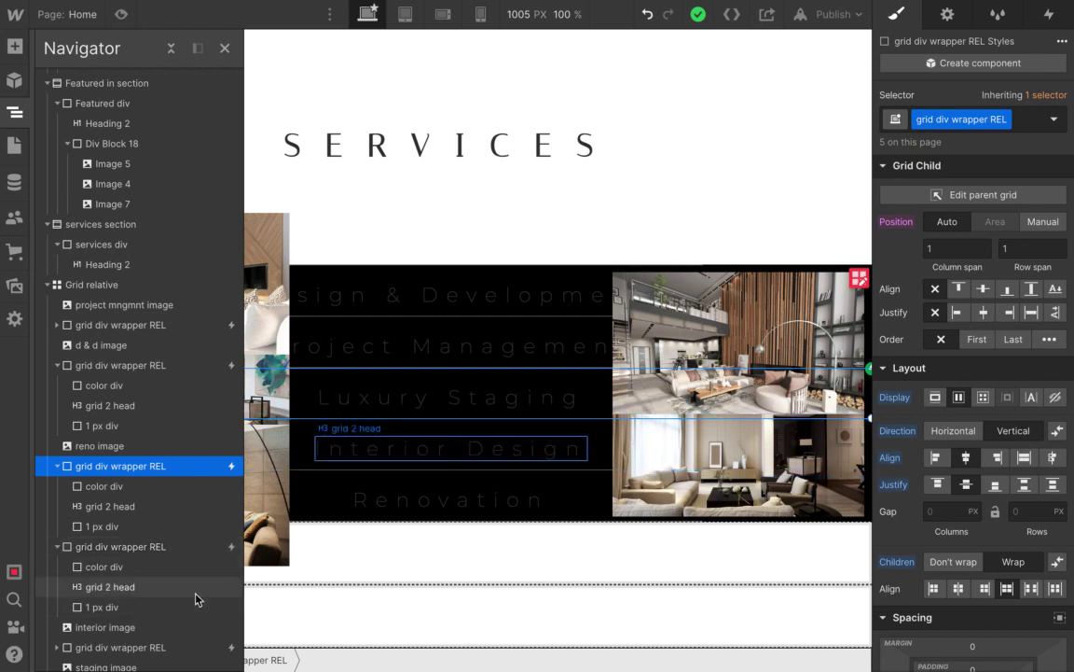
{"action": "scroll", "coordinate": [176, 533], "scroll_direction": "down", "scroll_amount": 2}
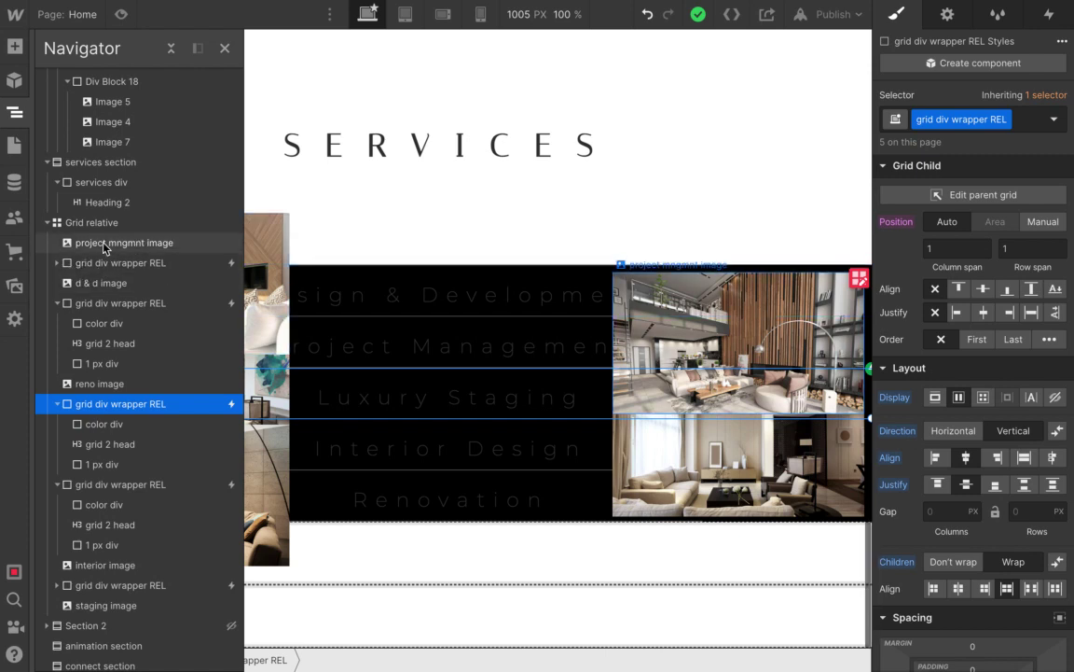
Inspect the project mngmnt image's spacing, size, position and background styles, and select the d & d image for comparison.
{"action": "left_click", "coordinate": [197, 244]}
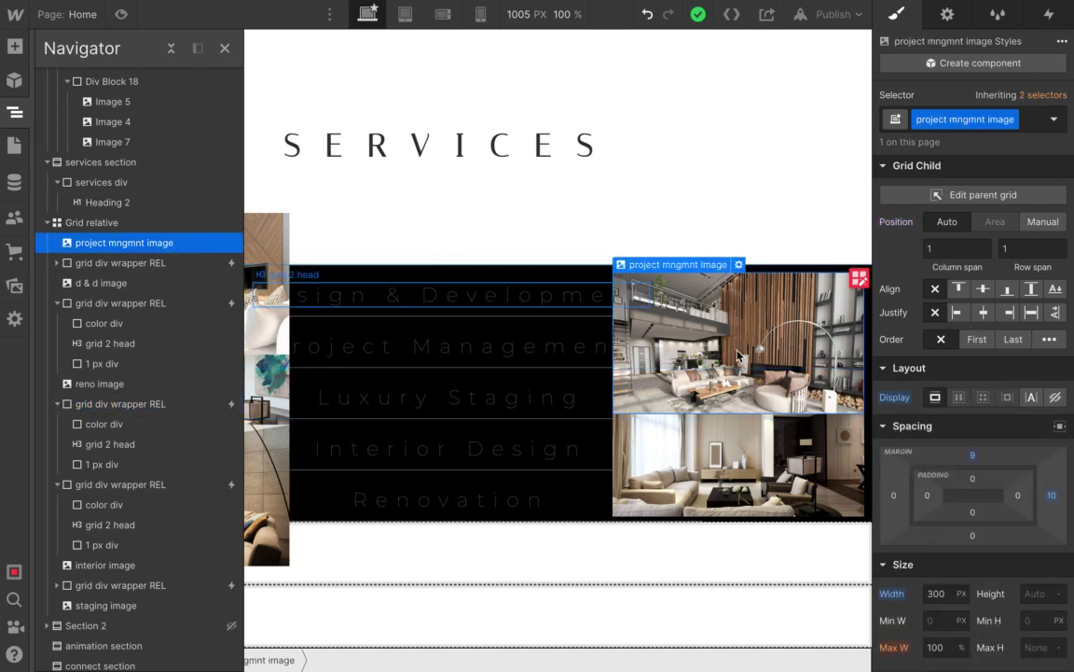
{"action": "scroll", "coordinate": [971, 457], "scroll_direction": "down", "scroll_amount": 1}
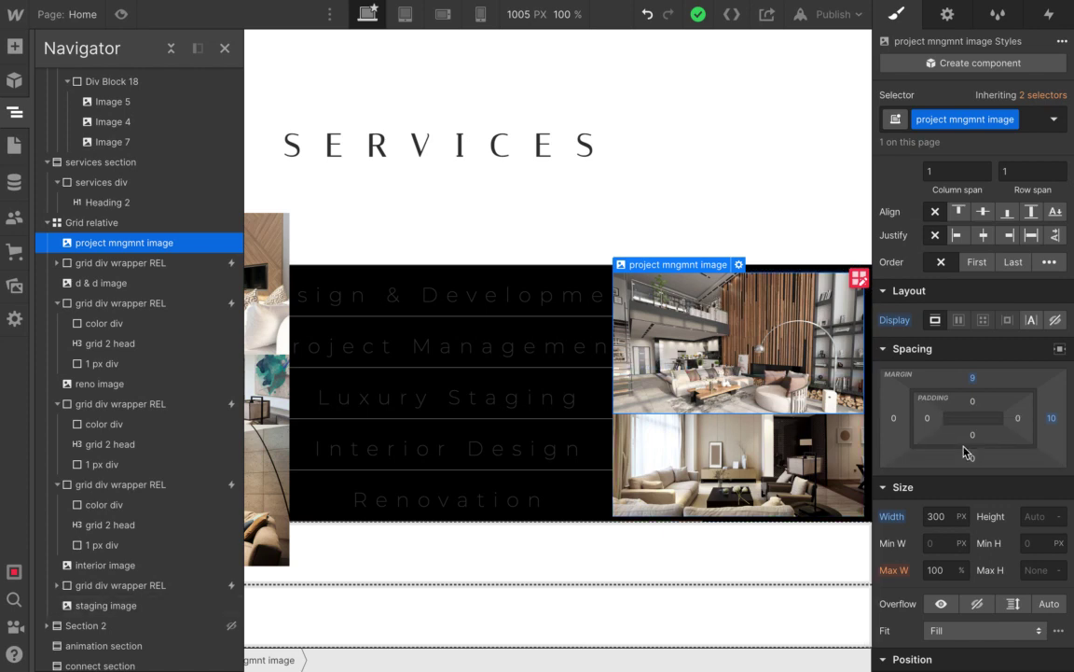
{"action": "scroll", "coordinate": [961, 449], "scroll_direction": "down", "scroll_amount": 2}
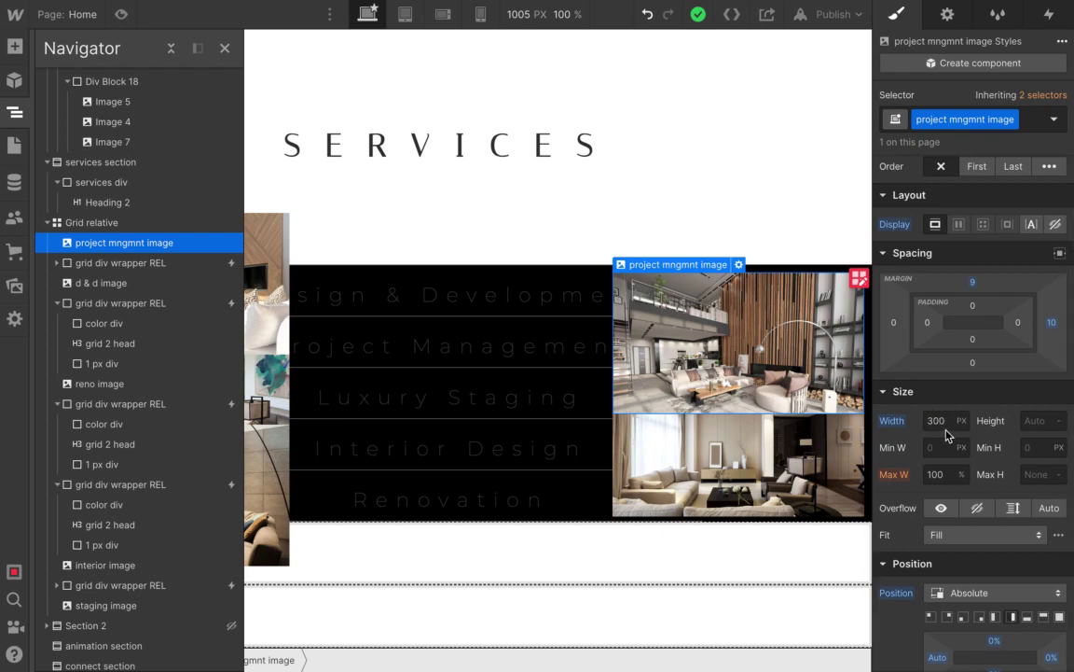
{"action": "scroll", "coordinate": [949, 435], "scroll_direction": "down", "scroll_amount": 1}
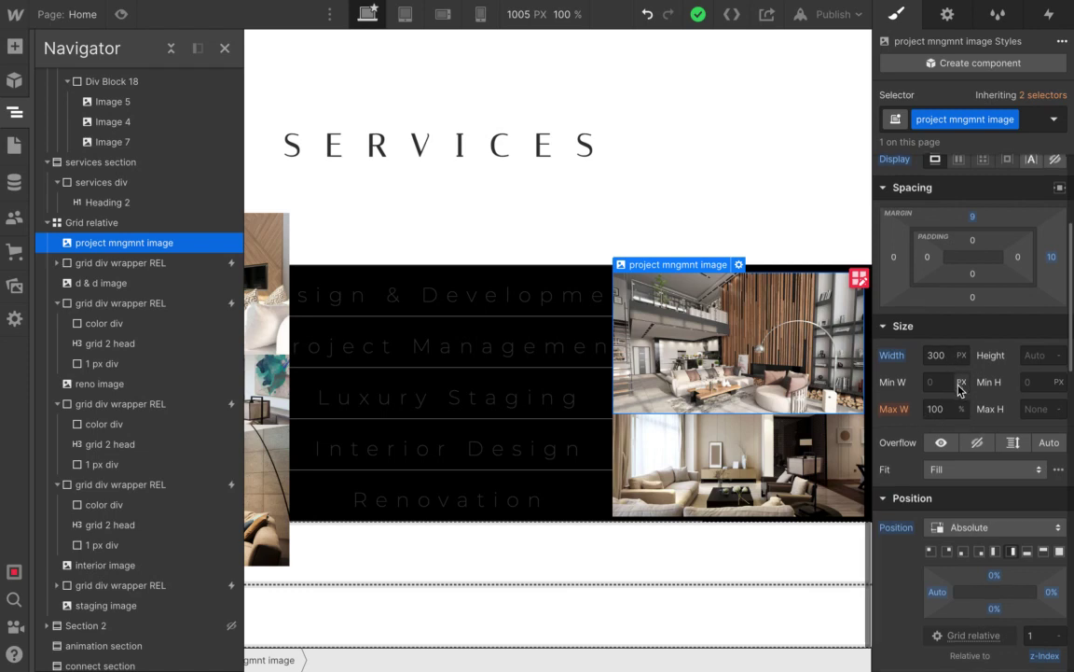
{"action": "scroll", "coordinate": [961, 420], "scroll_direction": "down", "scroll_amount": 3}
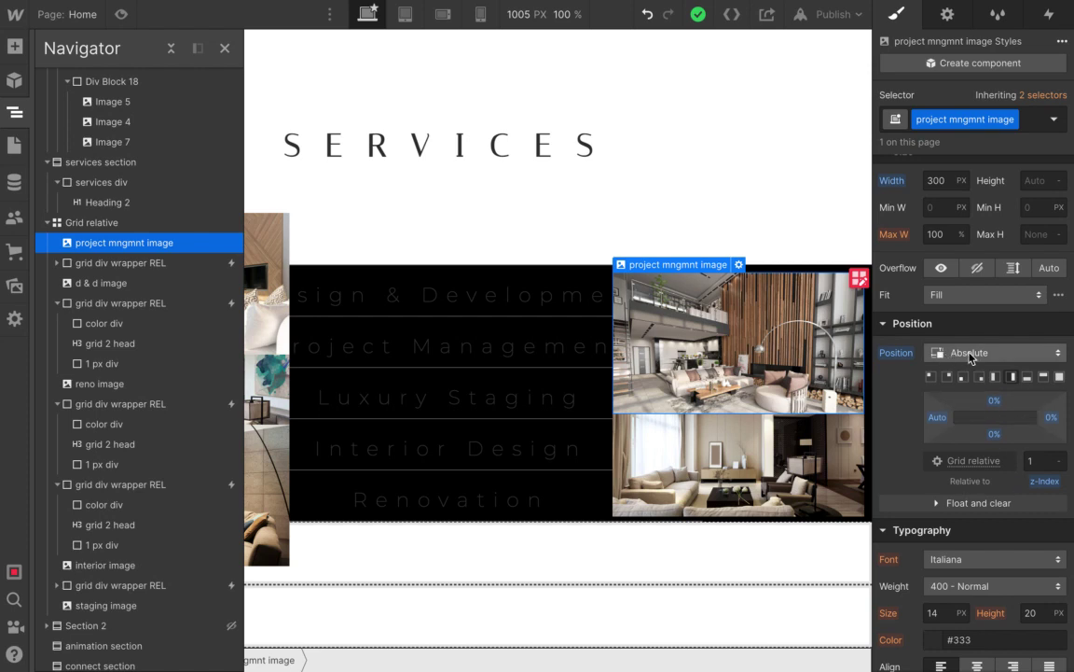
{"action": "scroll", "coordinate": [932, 495], "scroll_direction": "down", "scroll_amount": 1}
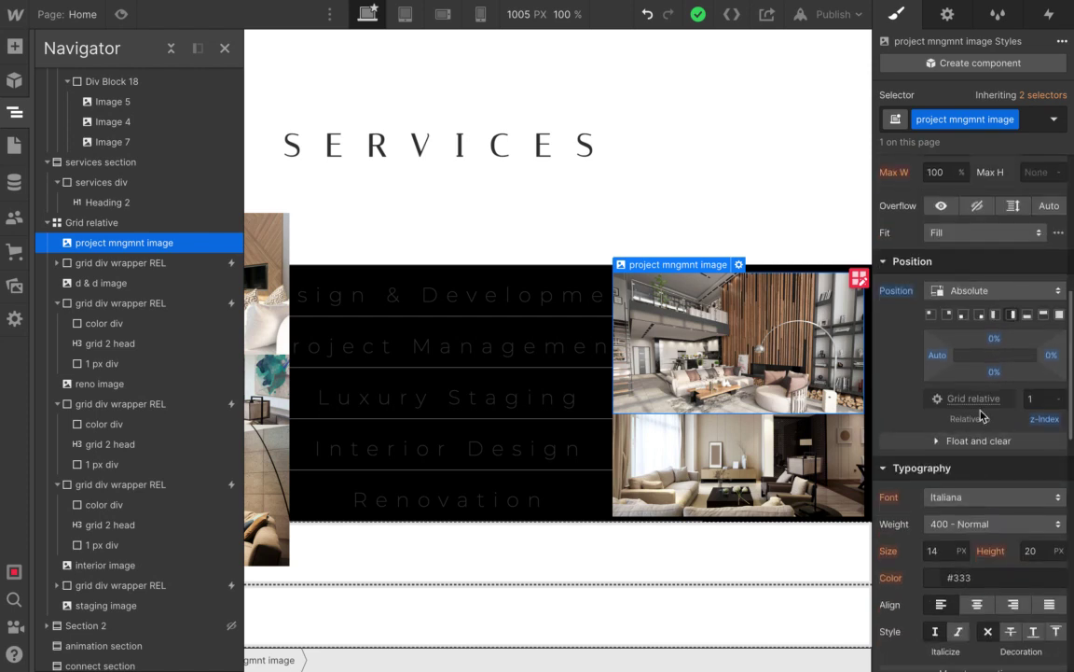
{"action": "scroll", "coordinate": [985, 487], "scroll_direction": "down", "scroll_amount": 5}
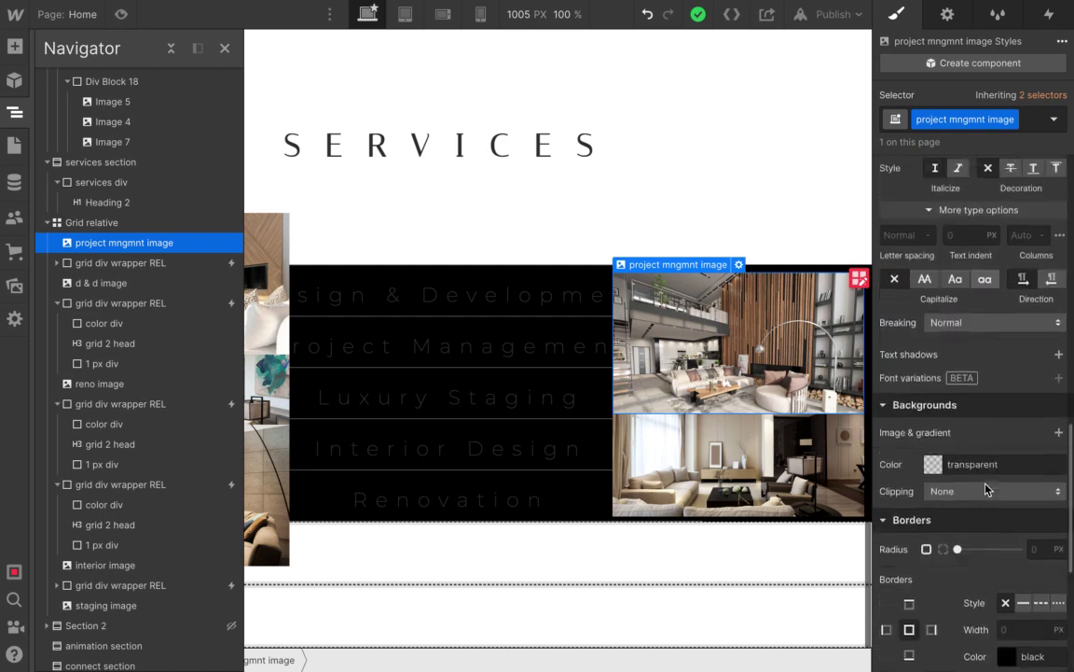
{"action": "scroll", "coordinate": [985, 487], "scroll_direction": "down", "scroll_amount": 2}
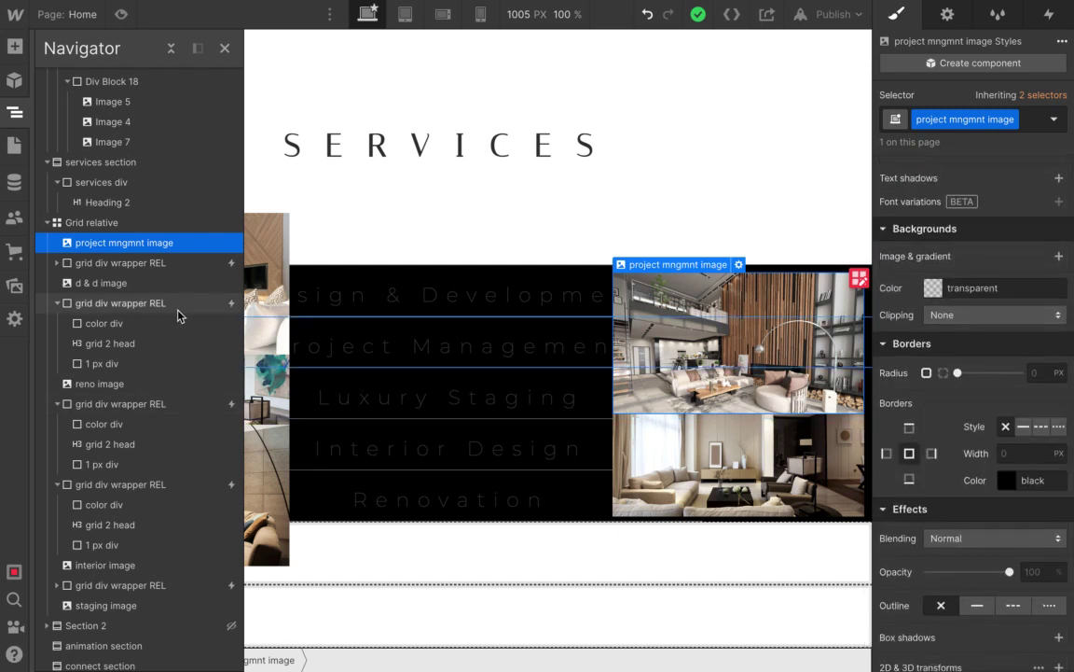
{"action": "left_click", "coordinate": [145, 285]}
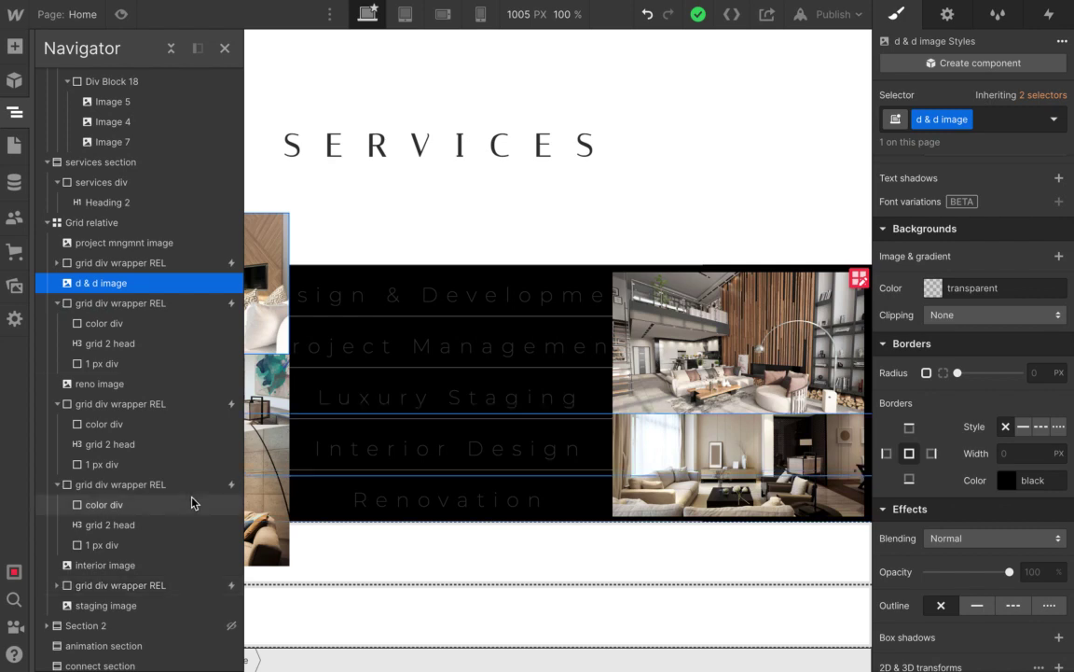
{"action": "scroll", "coordinate": [182, 579], "scroll_direction": "down", "scroll_amount": 1}
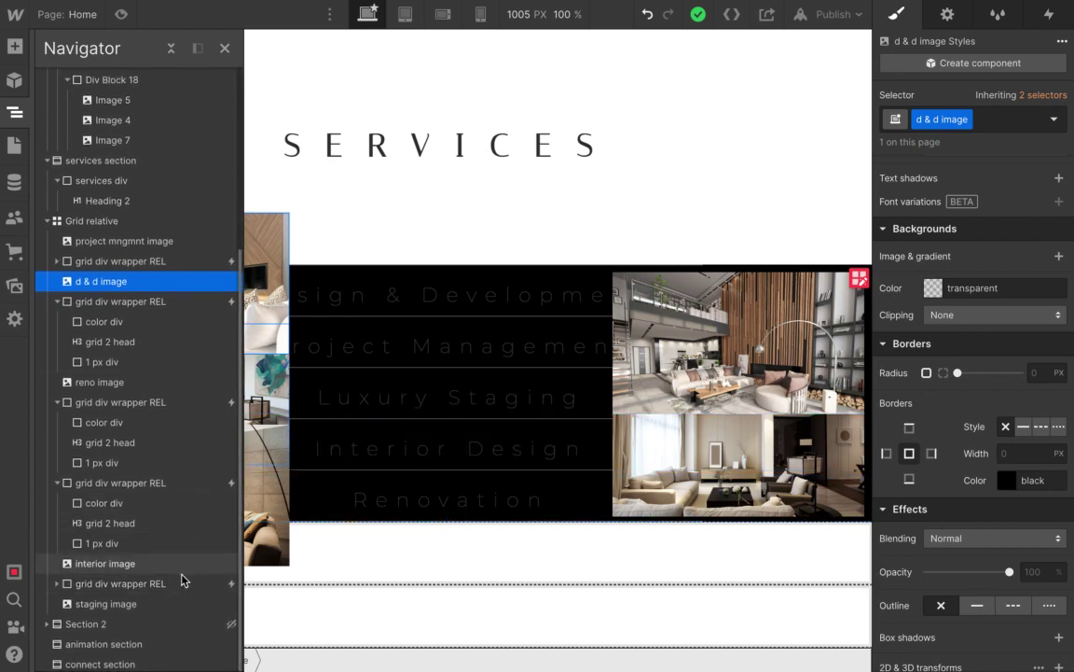
Open the ultimate hover 1 timed animation from the first grid div wrapper REL's mouse hover interaction.
{"action": "left_click", "coordinate": [213, 264]}
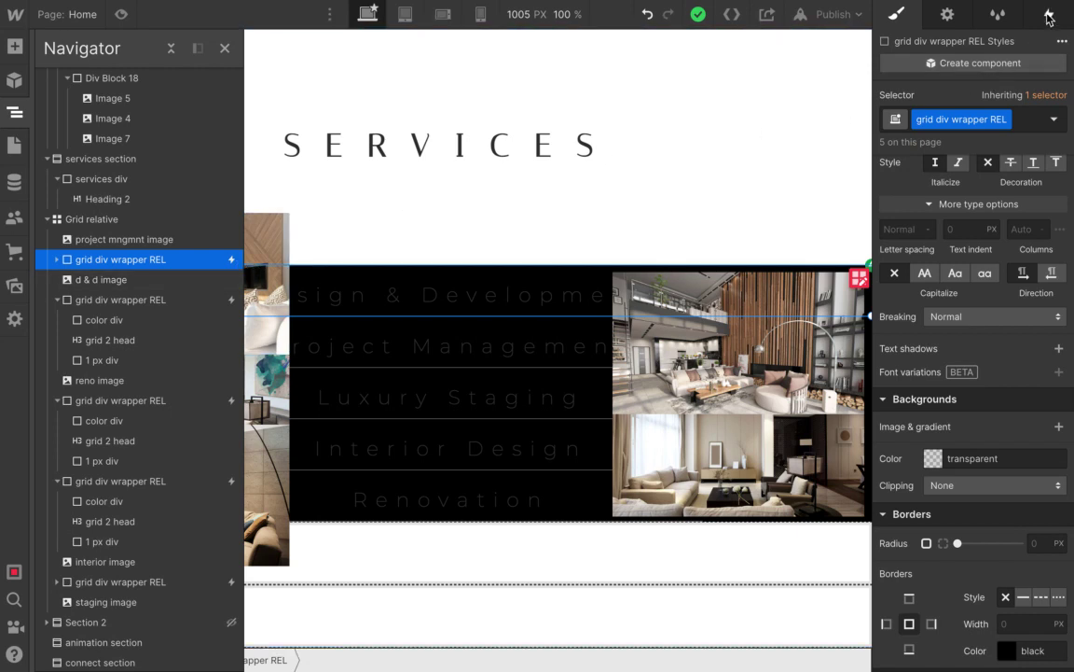
{"action": "left_click", "coordinate": [1048, 14]}
{"action": "left_click", "coordinate": [963, 104]}
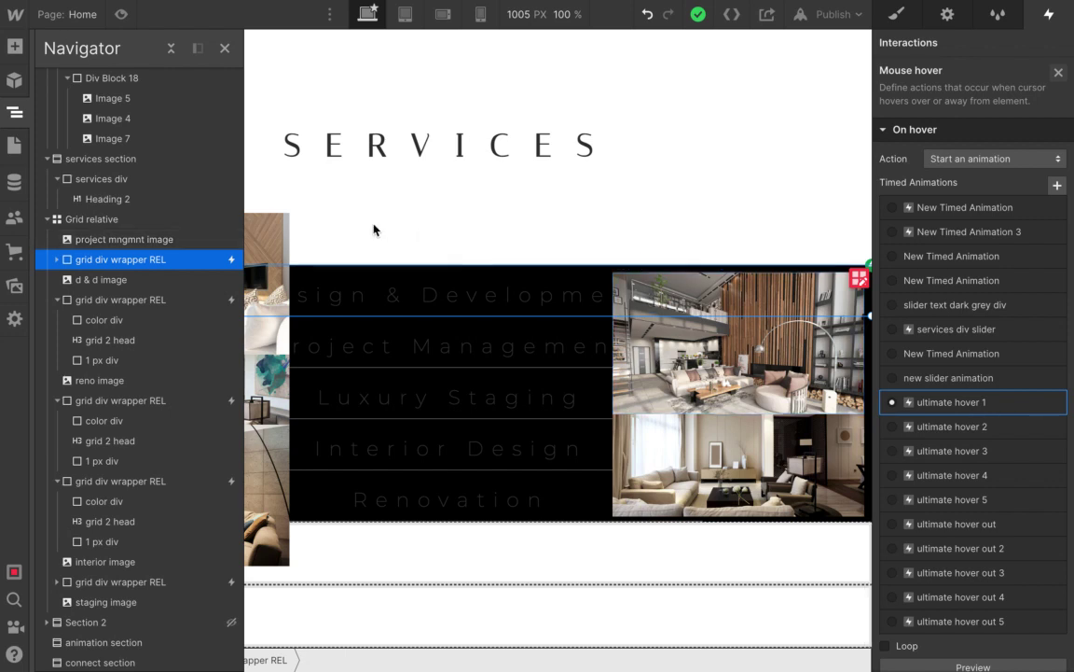
{"action": "left_click", "coordinate": [1049, 405]}
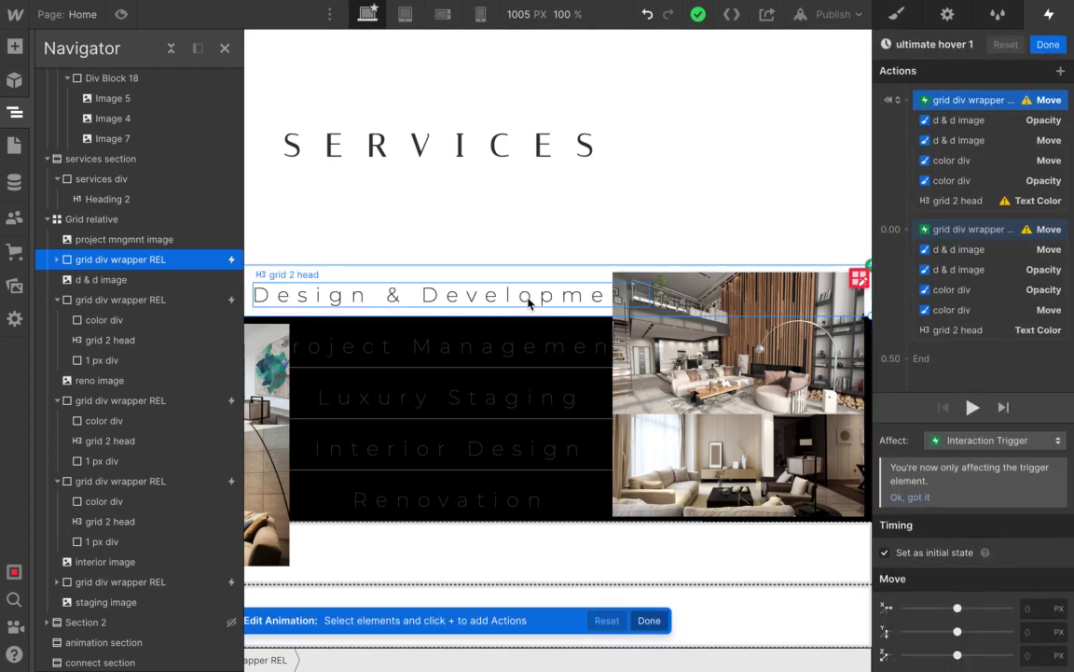
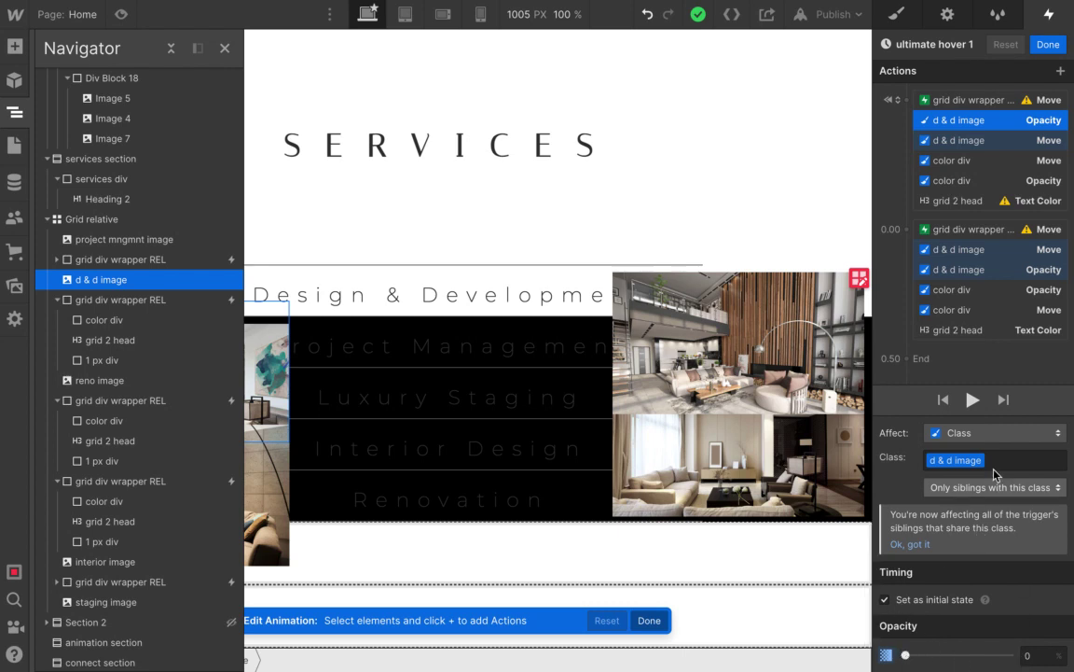
Review the initial-state actions for the d & d image's move, the color div's move and opacity, and the heading's text color.
{"action": "left_click", "coordinate": [950, 141]}
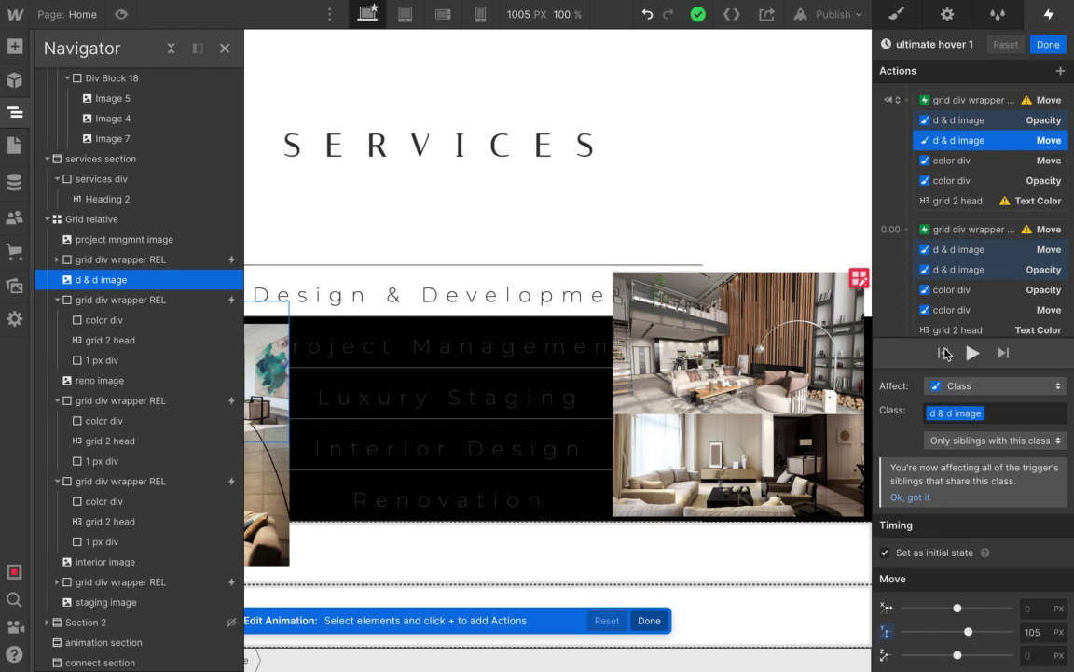
{"action": "left_click", "coordinate": [952, 162]}
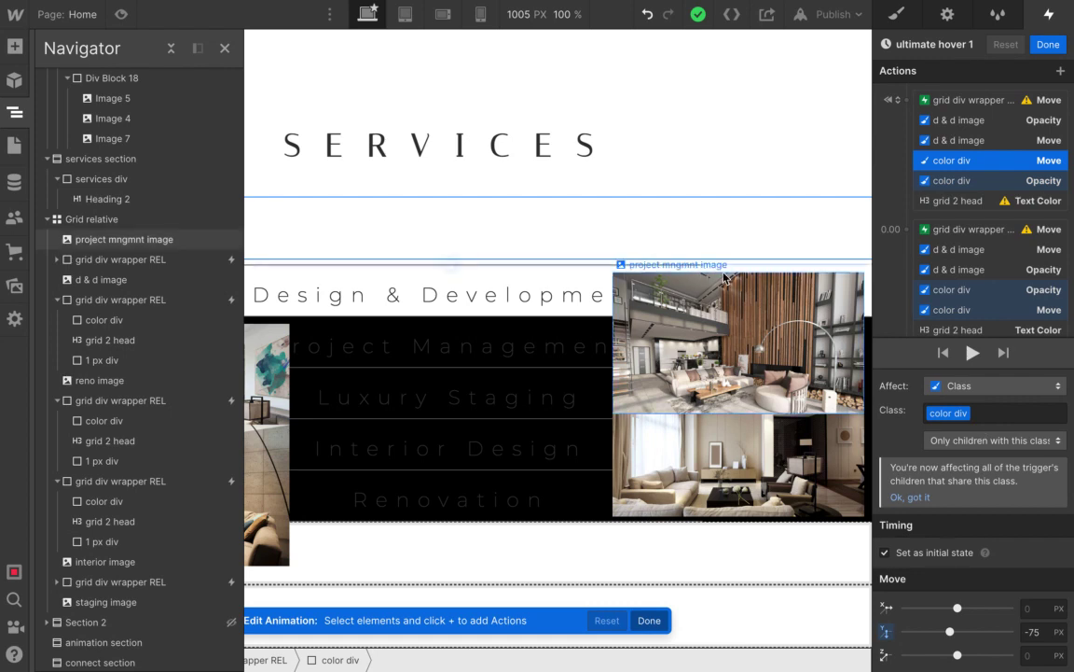
{"action": "mouse_move", "coordinate": [995, 642]}
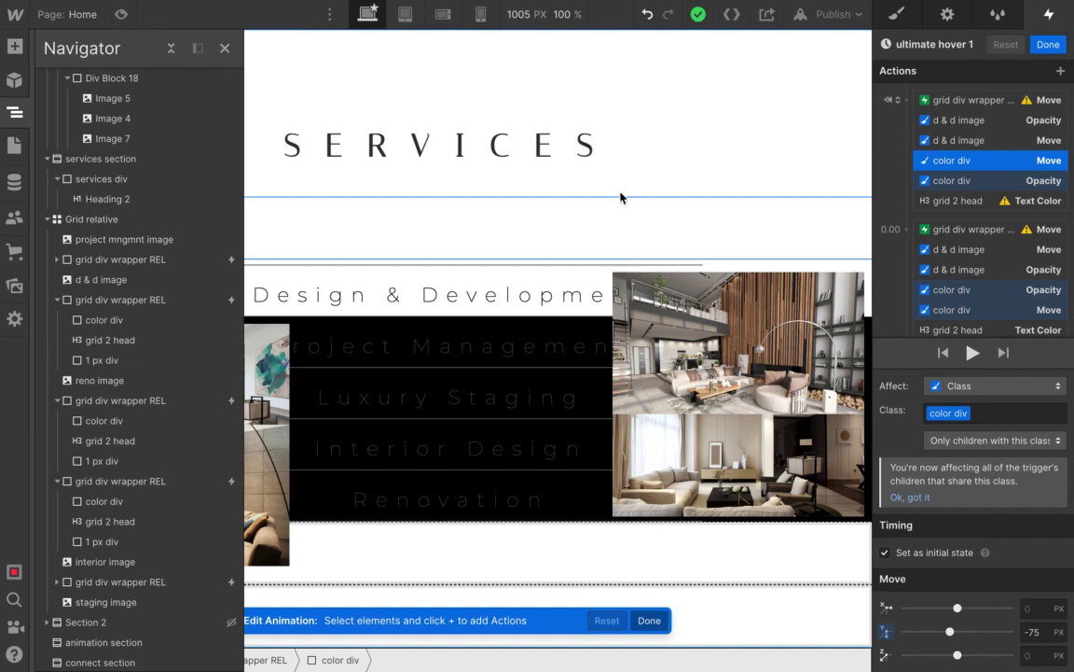
{"action": "left_click", "coordinate": [1007, 183]}
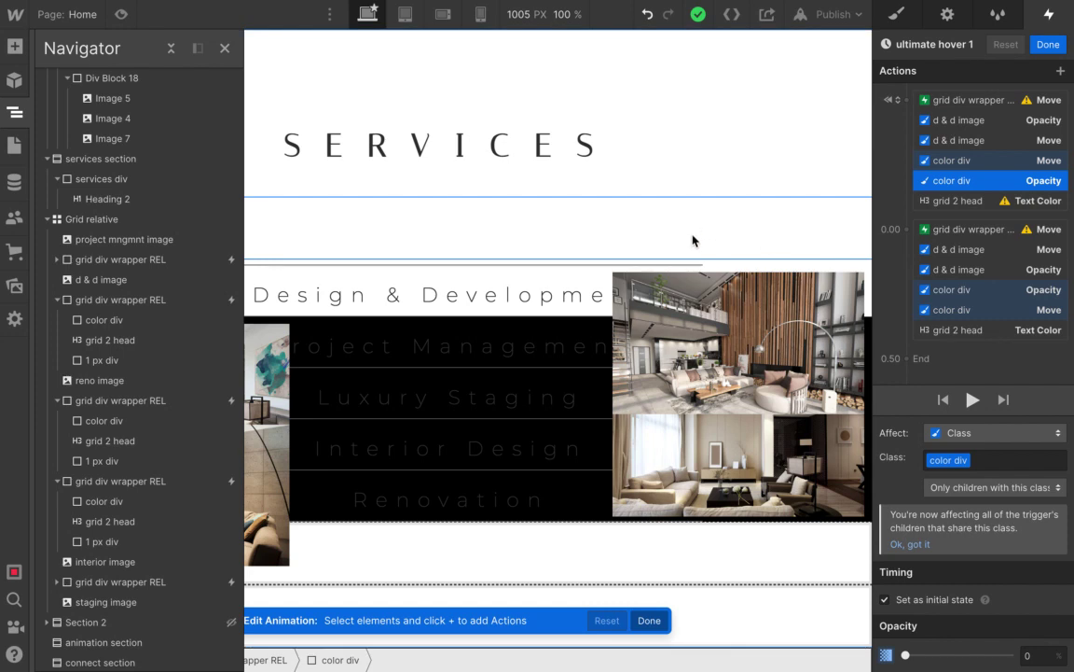
{"action": "left_click", "coordinate": [958, 203]}
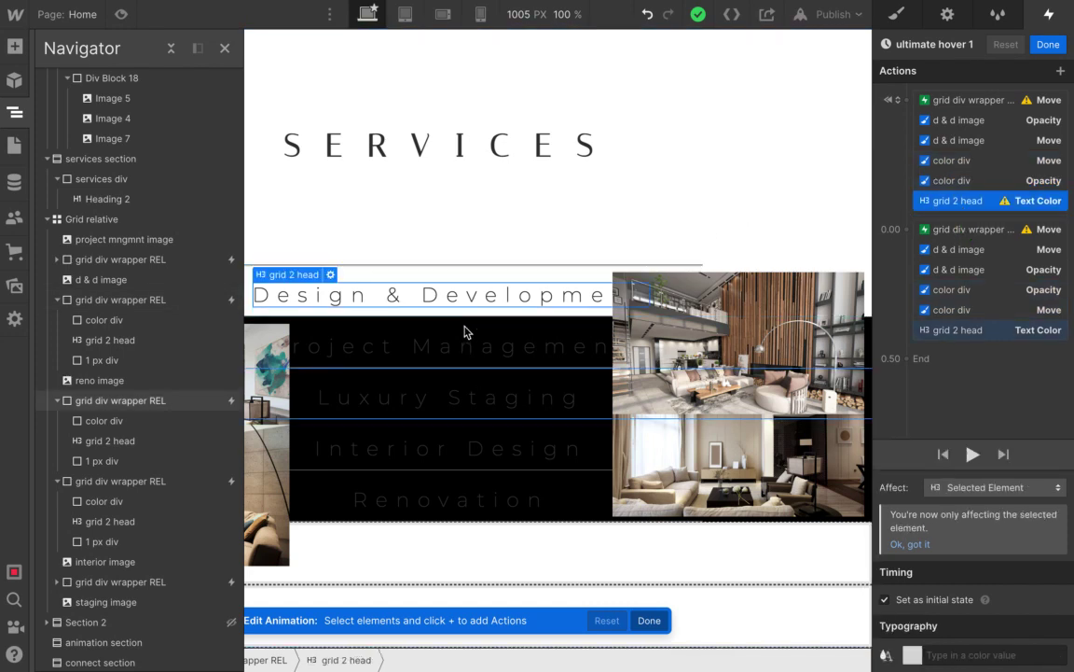
Try making the initial grid 2 head Text Color action affect its class, and return it to the selected element.
{"action": "left_click", "coordinate": [1016, 486]}
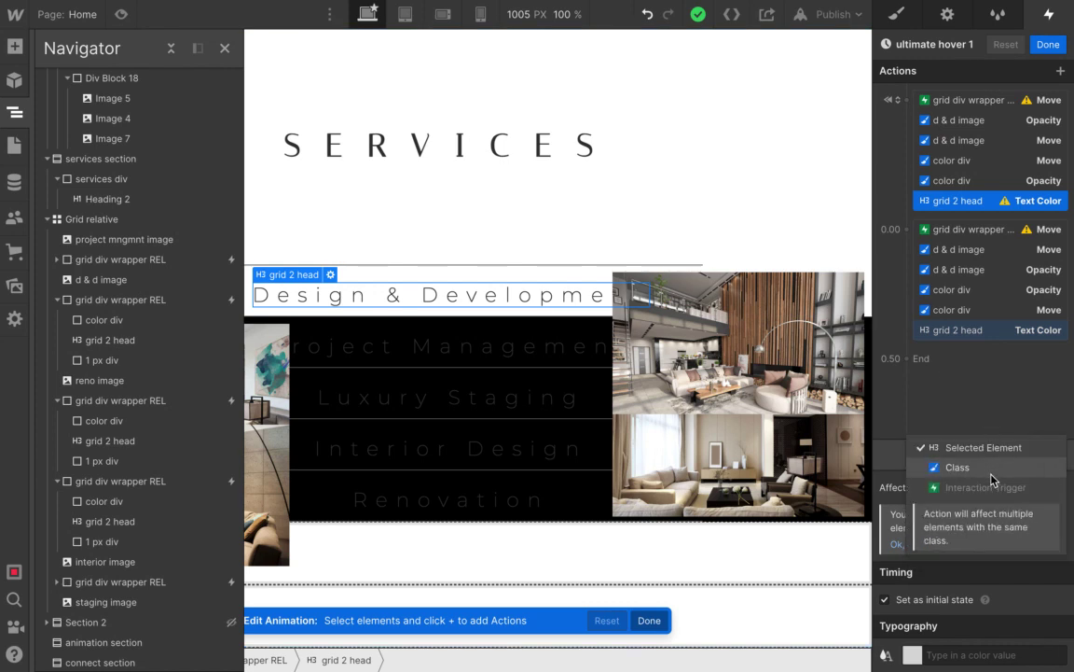
{"action": "left_click", "coordinate": [988, 472]}
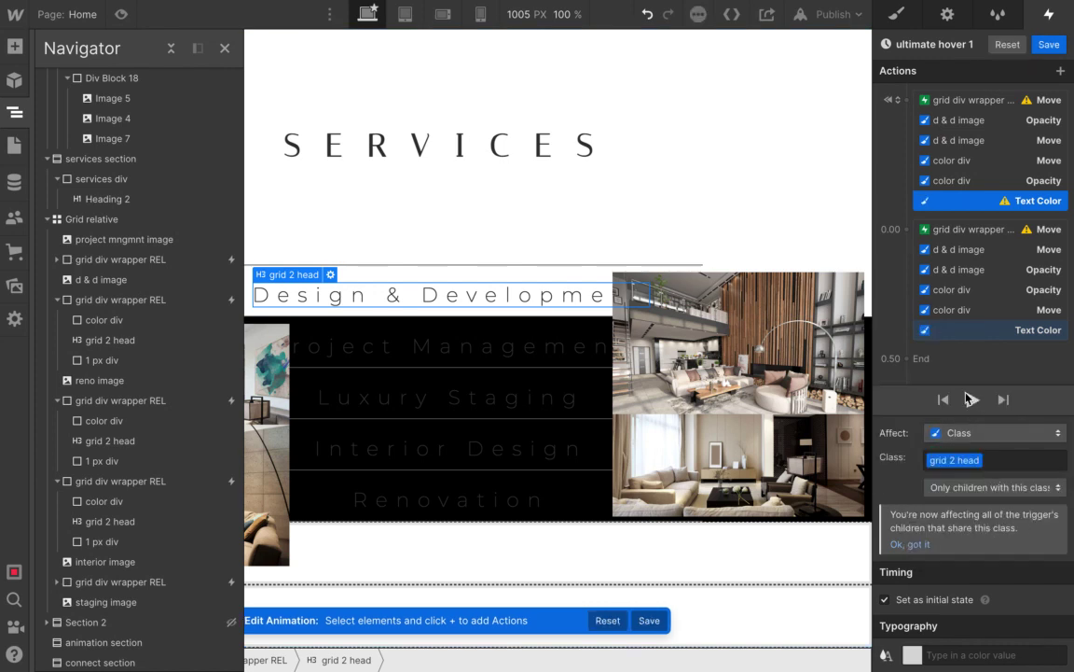
{"action": "left_click_drag", "start_coordinate": [947, 209], "coordinate": [953, 213]}
{"action": "left_click", "coordinate": [976, 430]}
{"action": "left_click", "coordinate": [970, 399]}
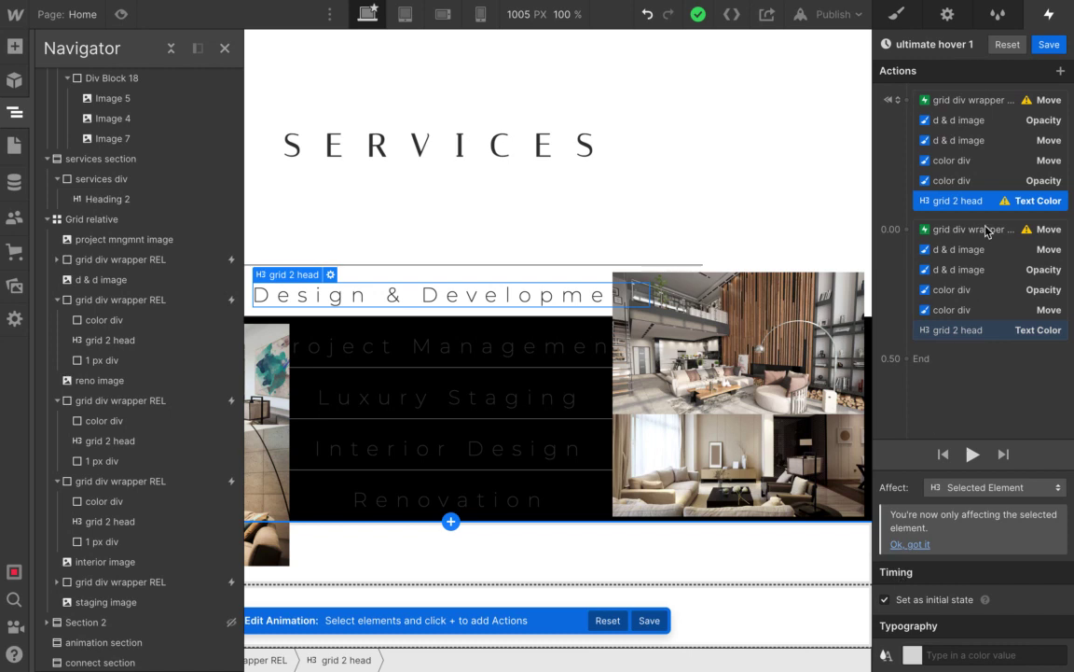
Add a Move action for the grid 2 head heading to the ultimate hover 1 animation.
{"action": "mouse_move", "coordinate": [956, 200]}
{"action": "left_mouse_down"}
{"action": "mouse_move", "coordinate": [965, 221]}
{"action": "mouse_move", "coordinate": [947, 151]}
{"action": "mouse_move", "coordinate": [970, 139]}
{"action": "left_mouse_up"}
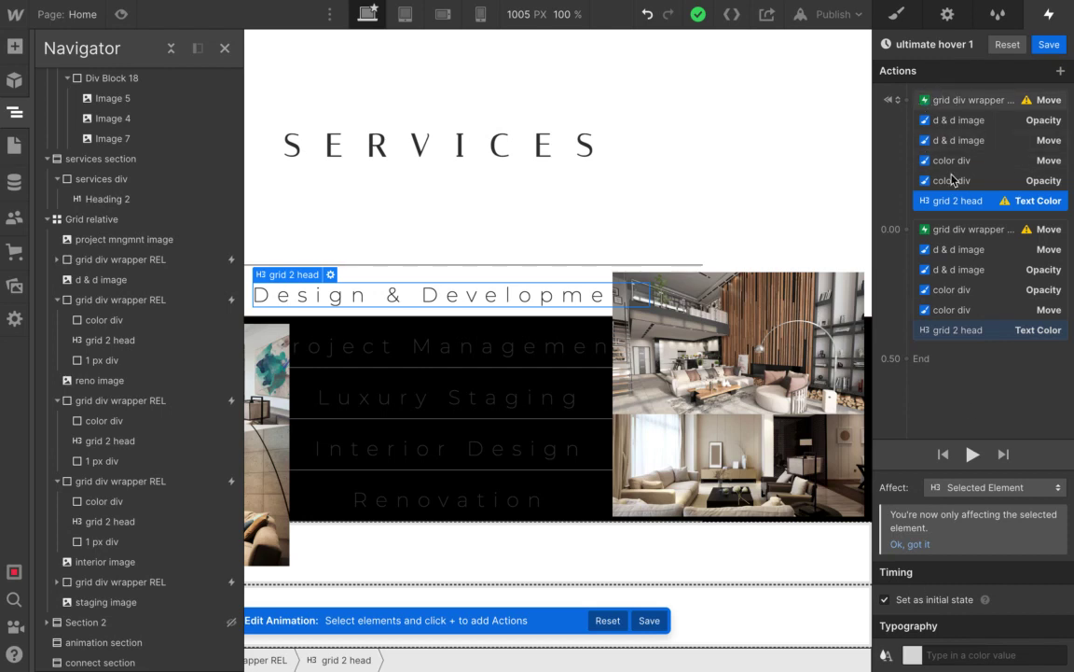
{"action": "mouse_move", "coordinate": [957, 202]}
{"action": "left_mouse_down"}
{"action": "mouse_move", "coordinate": [892, 266]}
{"action": "mouse_move", "coordinate": [913, 223]}
{"action": "mouse_move", "coordinate": [908, 232]}
{"action": "mouse_move", "coordinate": [1072, 63]}
{"action": "left_mouse_up"}
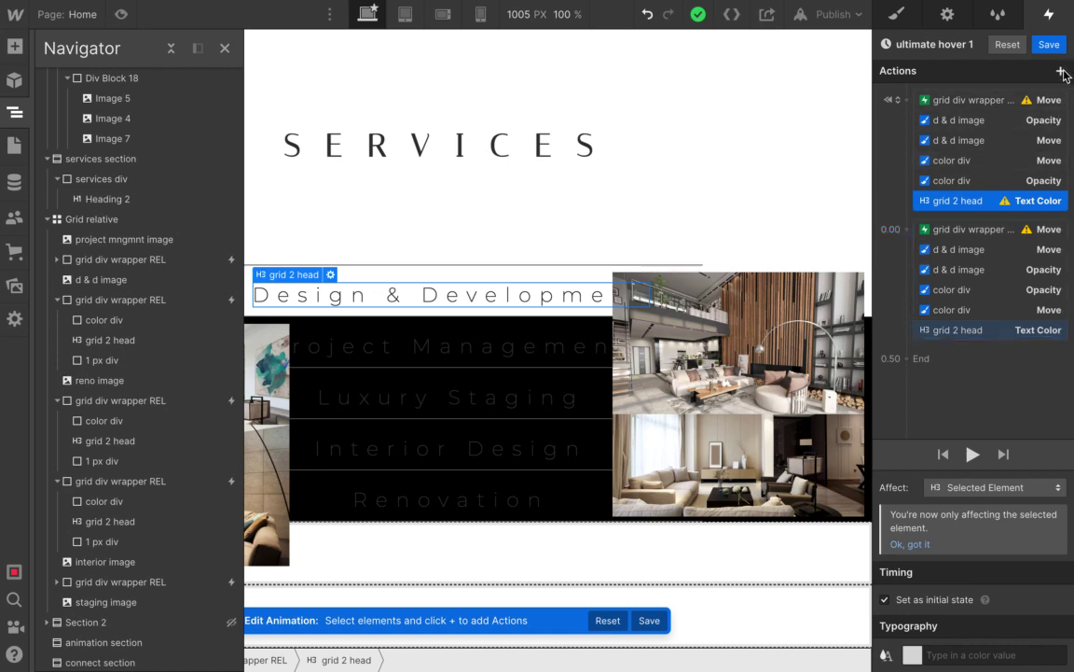
{"action": "left_click", "coordinate": [1061, 71]}
{"action": "left_click", "coordinate": [909, 116]}
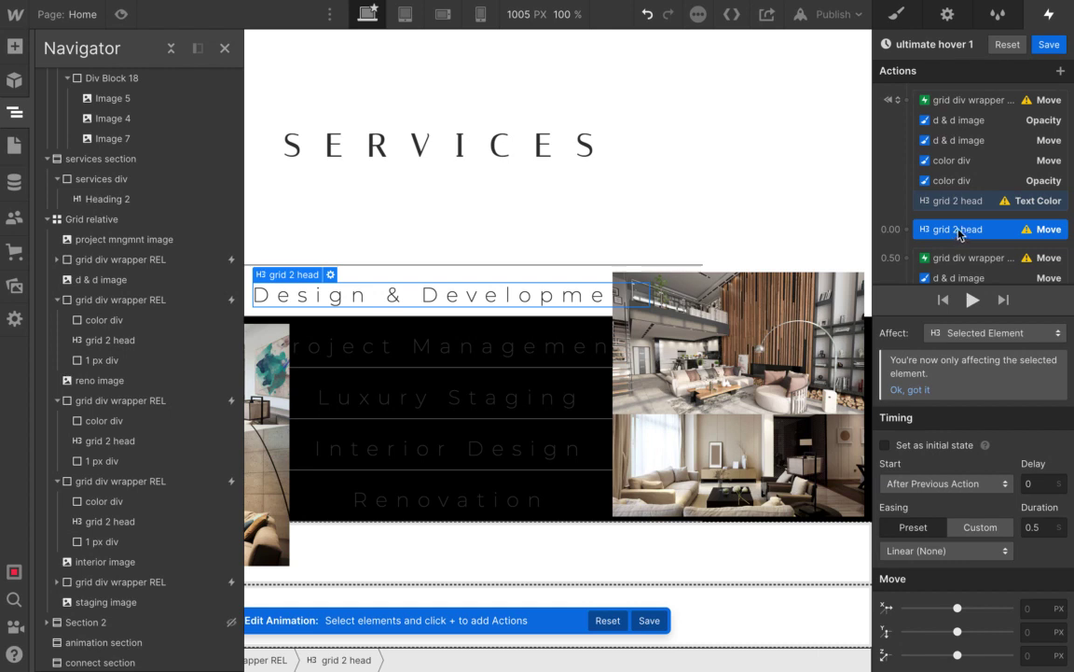
Reorder the new grid 2 head Move action to run with the 0.00 group, directly after the heading's Text Color action.
{"action": "left_click_drag", "start_coordinate": [961, 232], "coordinate": [961, 275]}
{"action": "scroll", "coordinate": [961, 266], "scroll_direction": "down", "scroll_amount": 3}
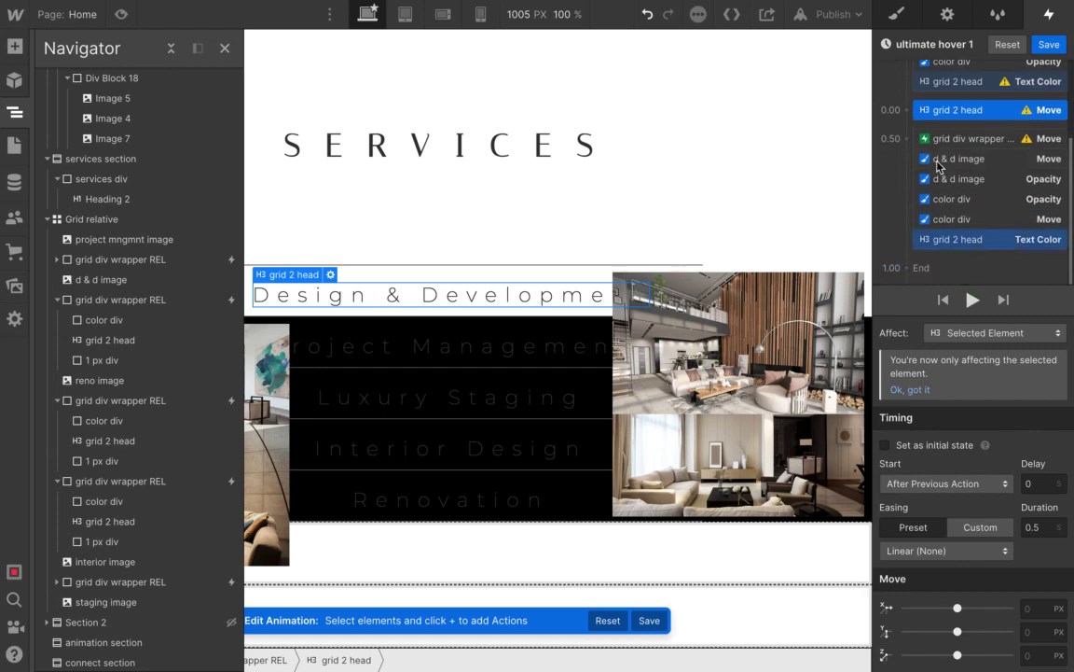
{"action": "left_click_drag", "start_coordinate": [991, 112], "coordinate": [993, 138]}
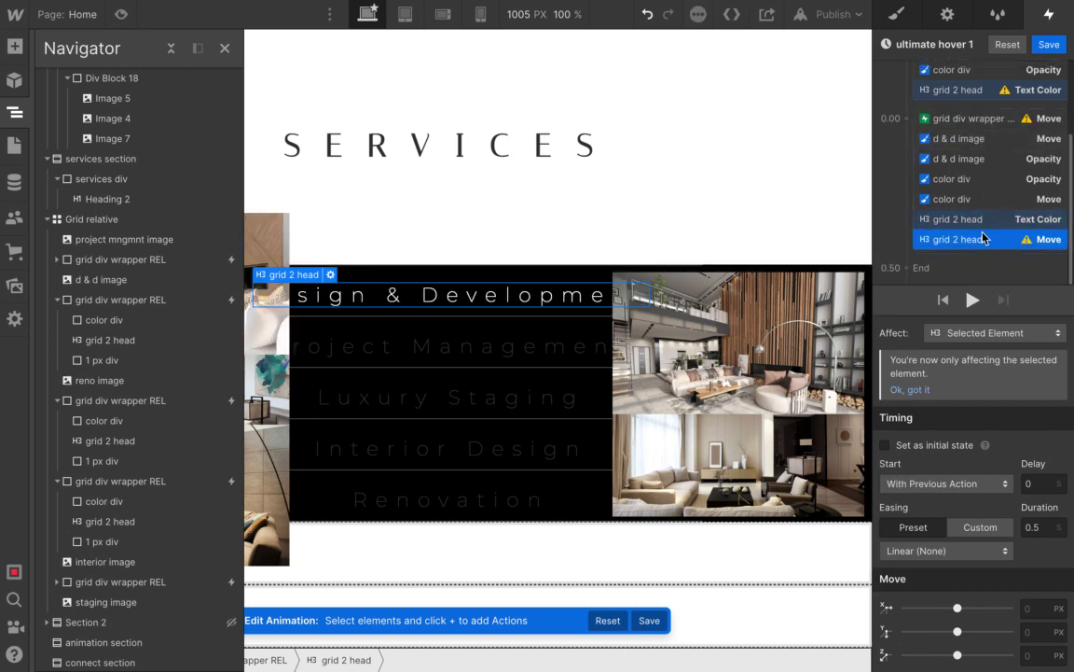
Try removing the grid 2 head Move action from the 0.00 group.
{"action": "left_click", "coordinate": [980, 220]}
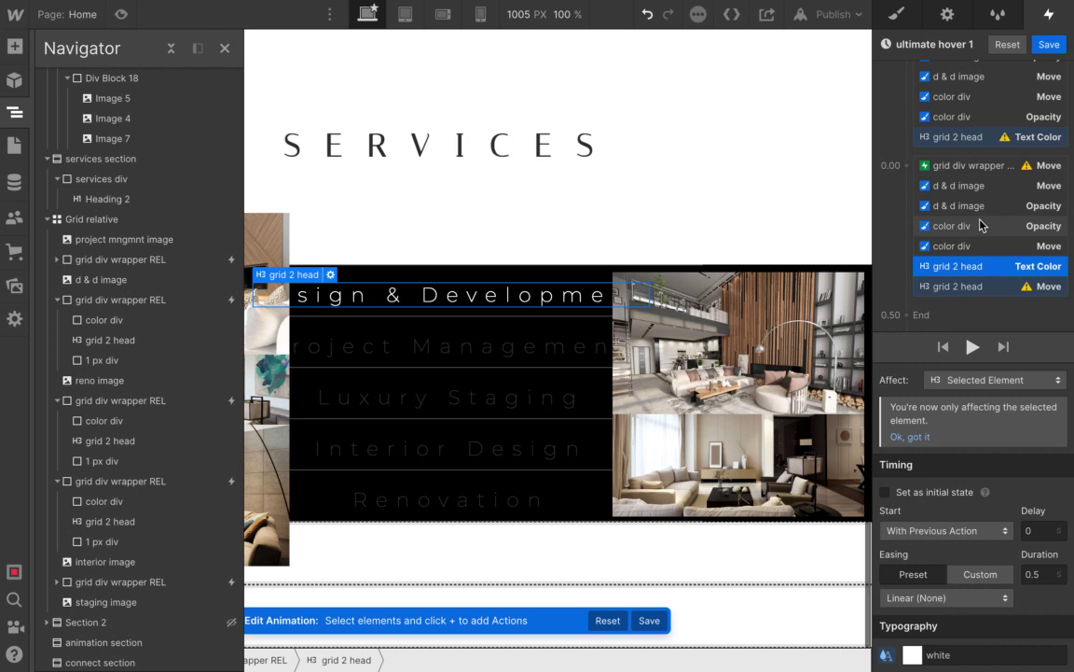
{"action": "left_click", "coordinate": [989, 281]}
{"action": "scroll", "coordinate": [989, 284], "scroll_direction": "down", "scroll_amount": 1}
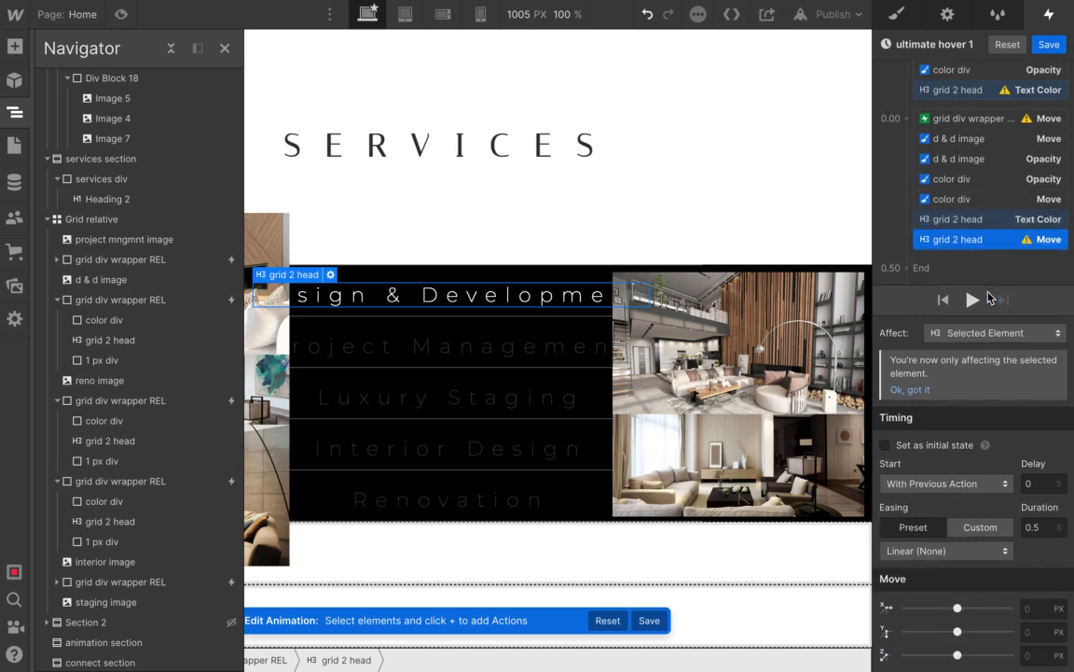
{"action": "left_click_drag", "start_coordinate": [923, 162], "coordinate": [988, 258]}
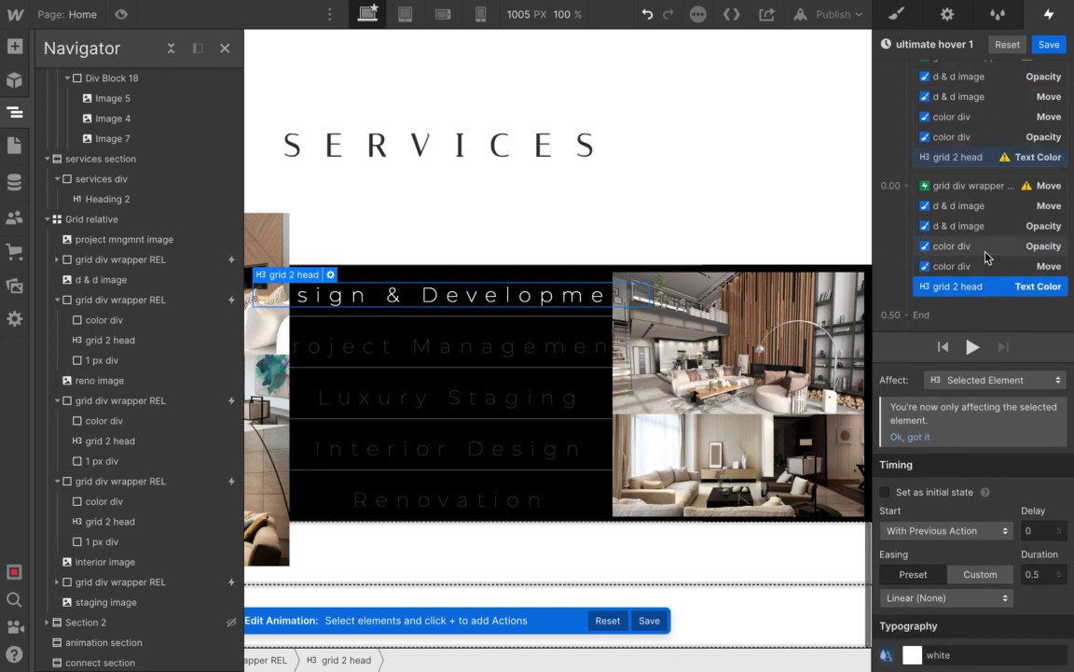
Undo the recent action edits back to before the grid 2 head Move action was added.
{"action": "left_click", "coordinate": [647, 15]}
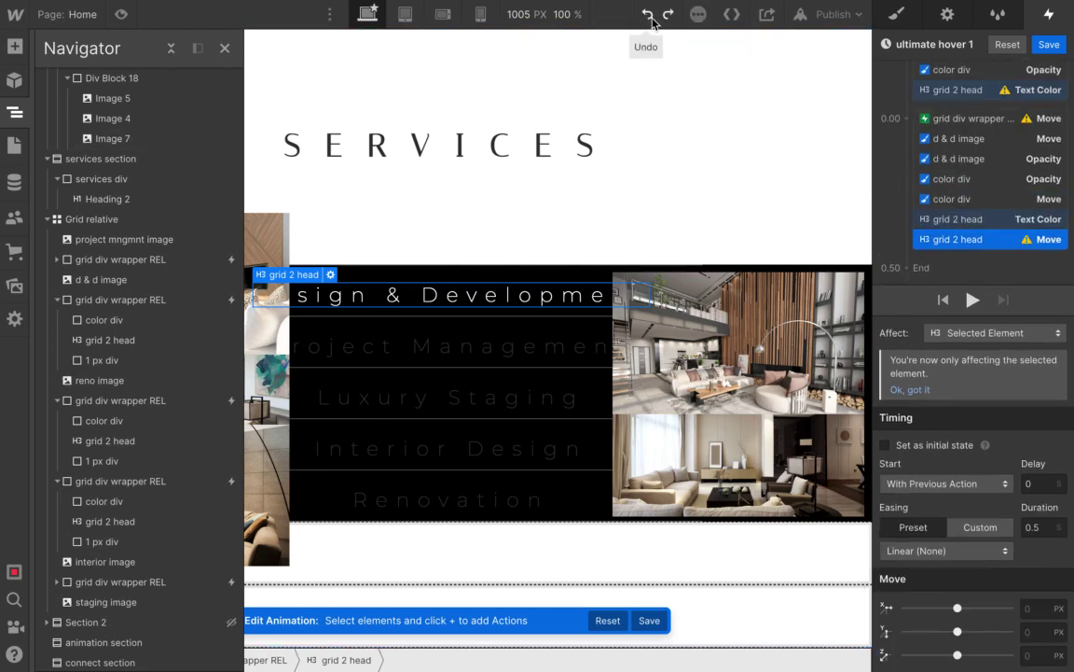
{"action": "left_click", "coordinate": [650, 18]}
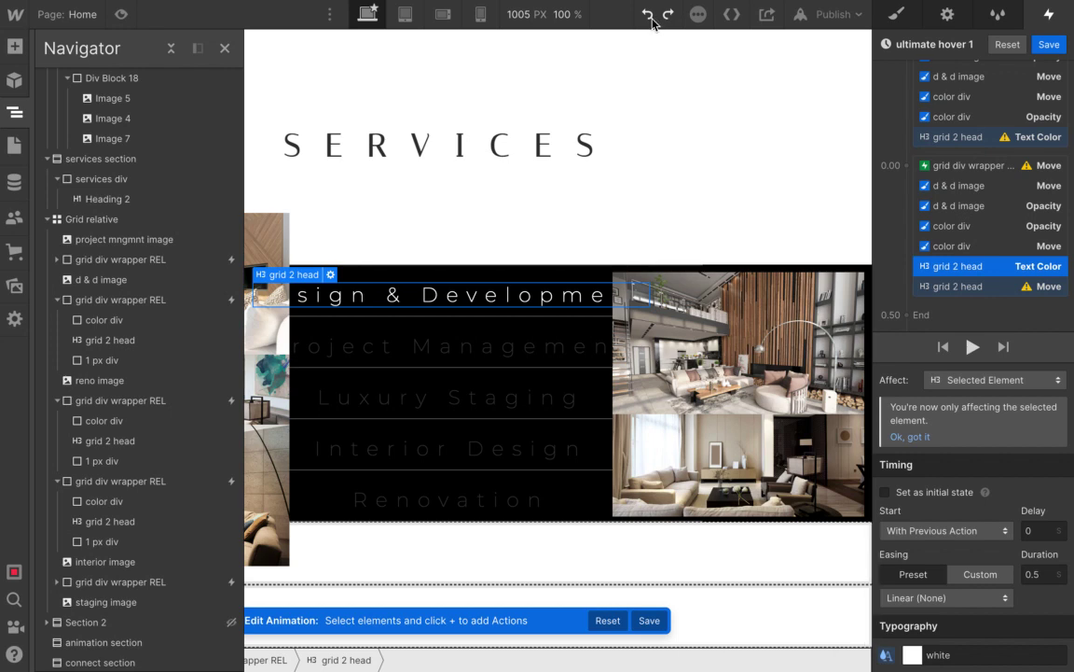
{"action": "left_click", "coordinate": [650, 17]}
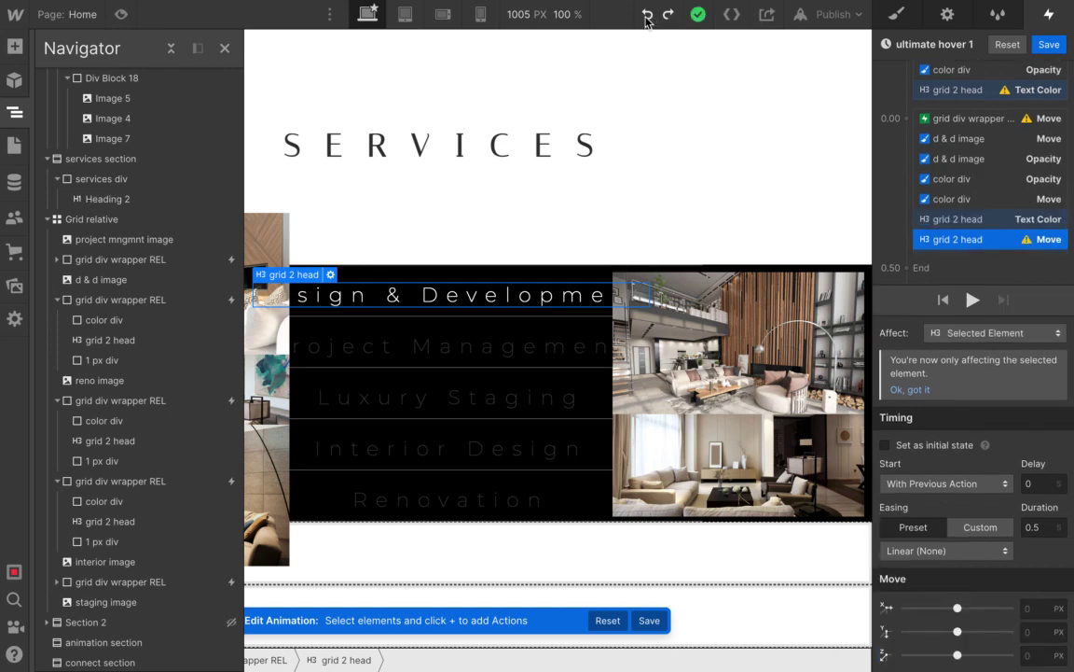
{"action": "left_click", "coordinate": [650, 18]}
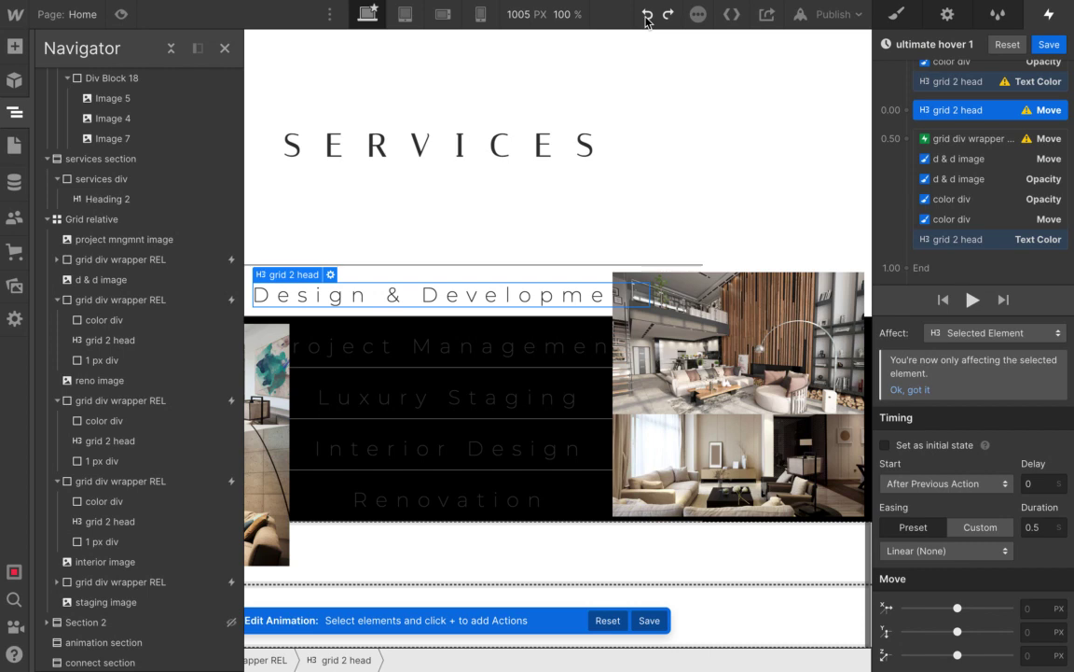
{"action": "left_click", "coordinate": [650, 18]}
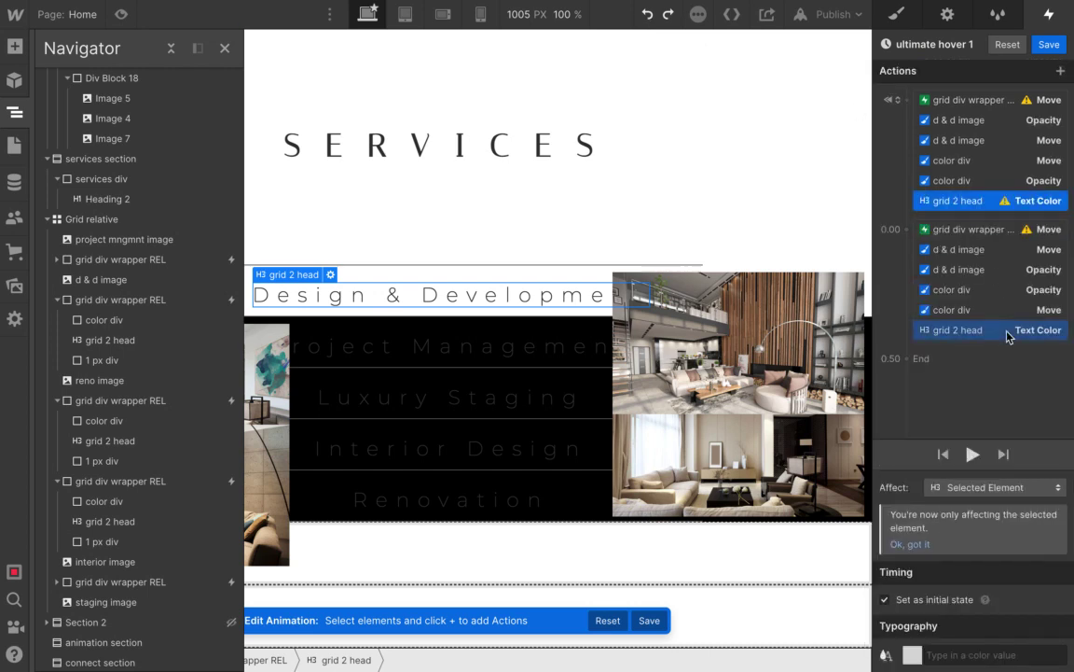
Review the 0.00 group's Move action for the grid div wrapper and the Move and Opacity actions for the d & d image.
{"action": "left_click", "coordinate": [961, 233]}
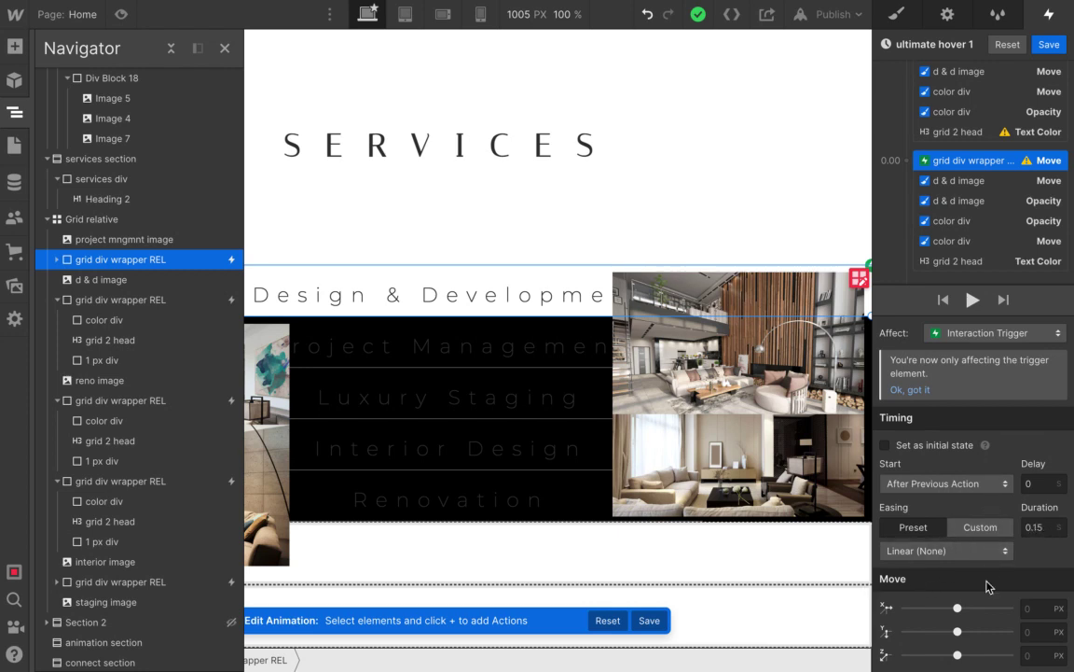
{"action": "left_click", "coordinate": [991, 180]}
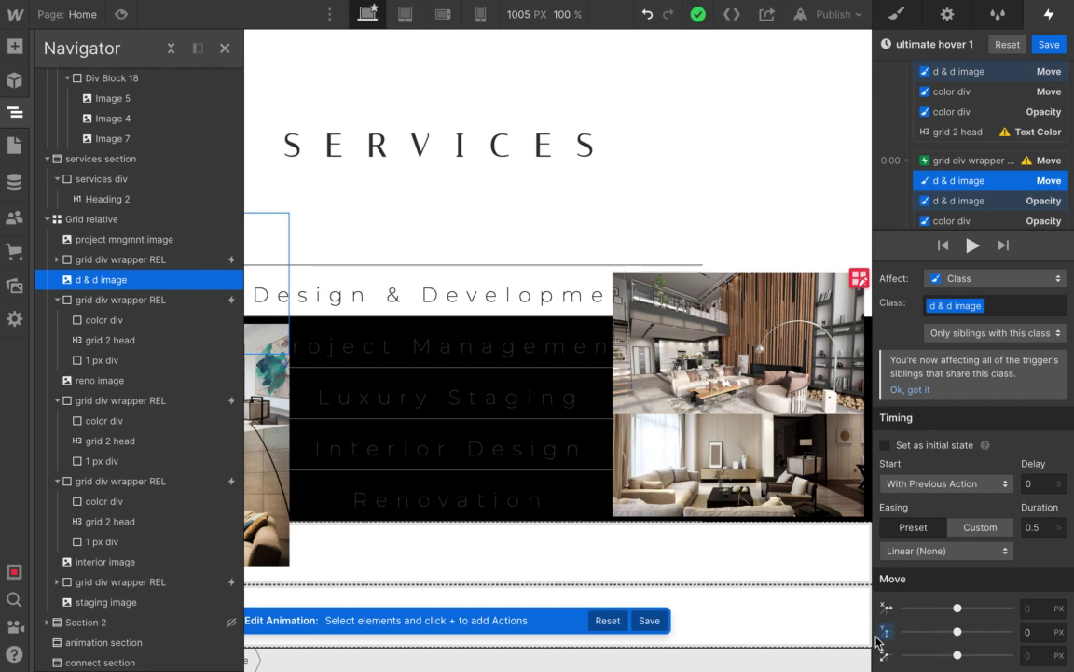
{"action": "left_click", "coordinate": [1037, 632]}
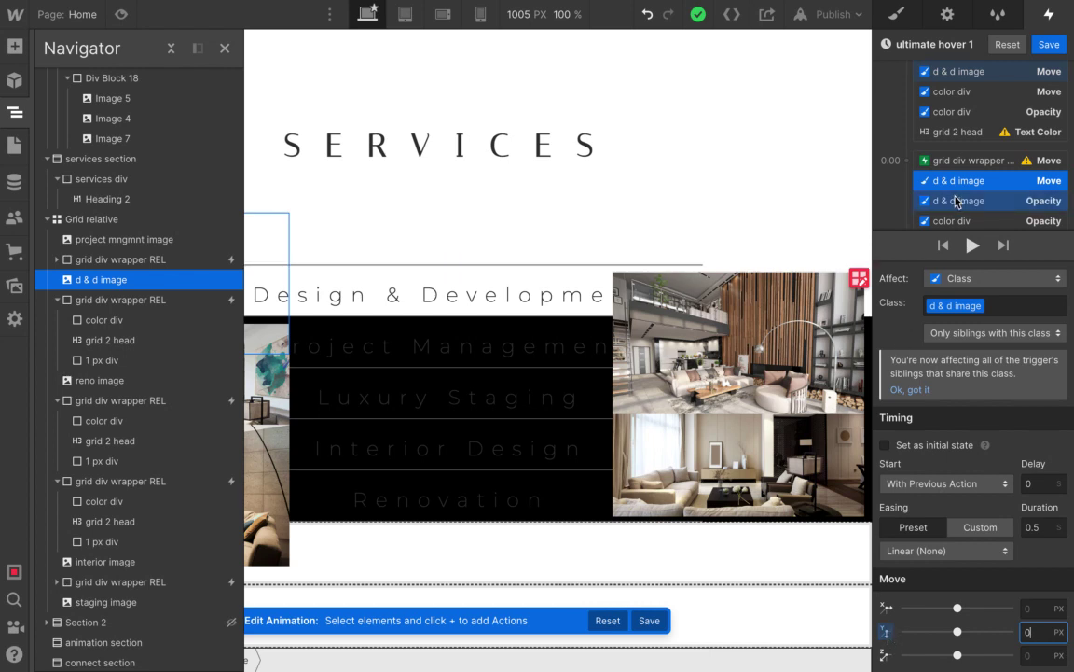
{"action": "left_click", "coordinate": [973, 202]}
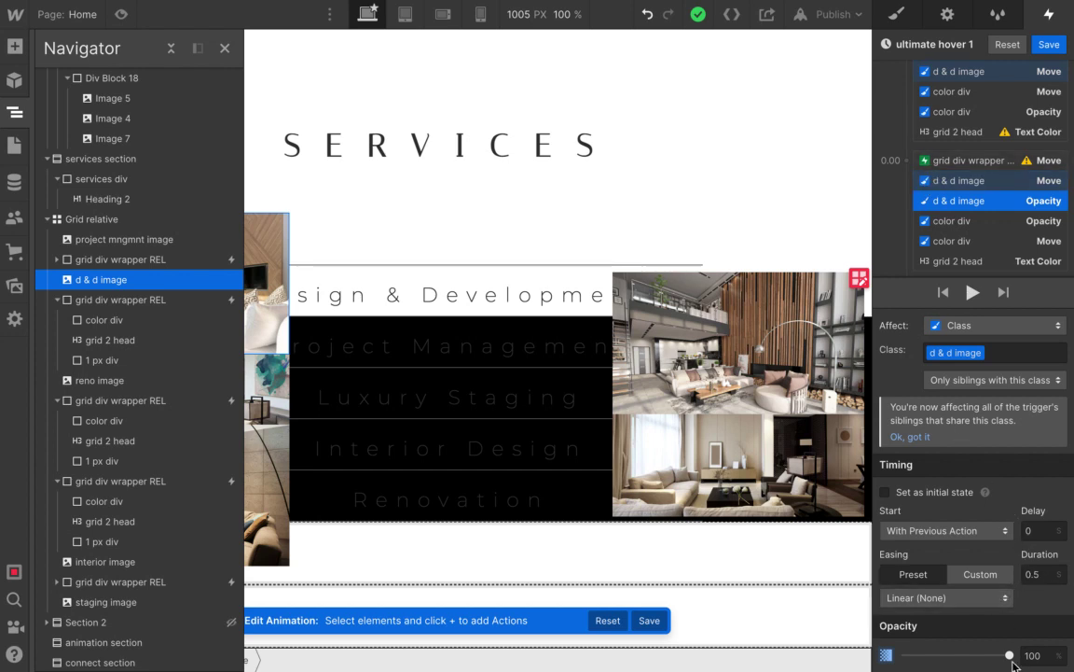
Review the color div's Opacity and Move actions in the 0.00 group, including their class targeting and timing.
{"action": "left_click", "coordinate": [945, 221]}
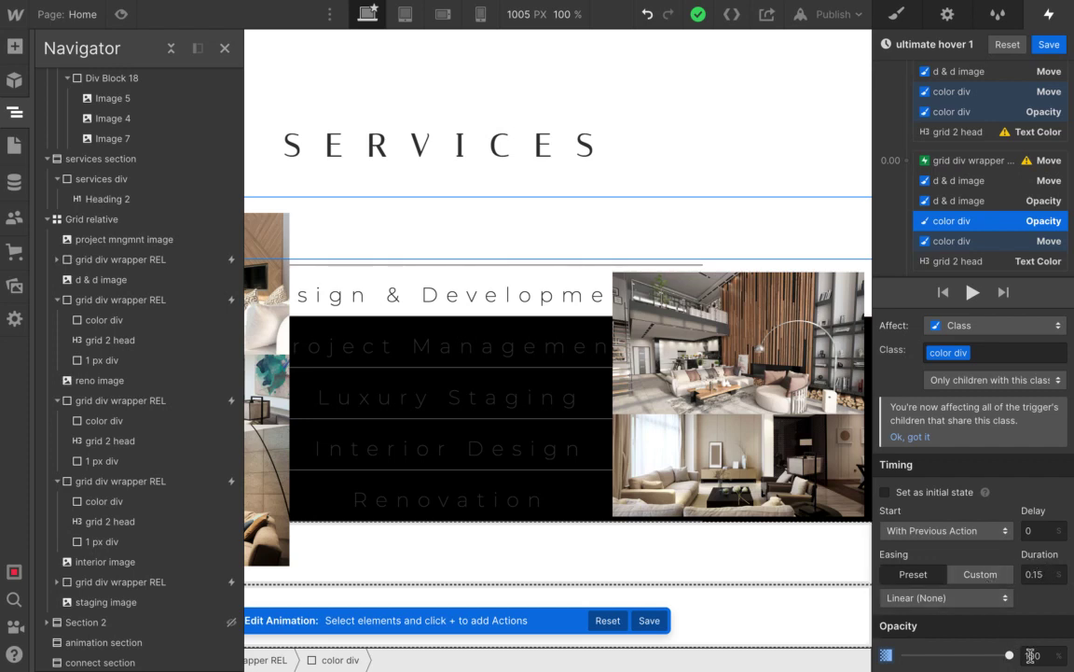
{"action": "left_click", "coordinate": [1003, 241]}
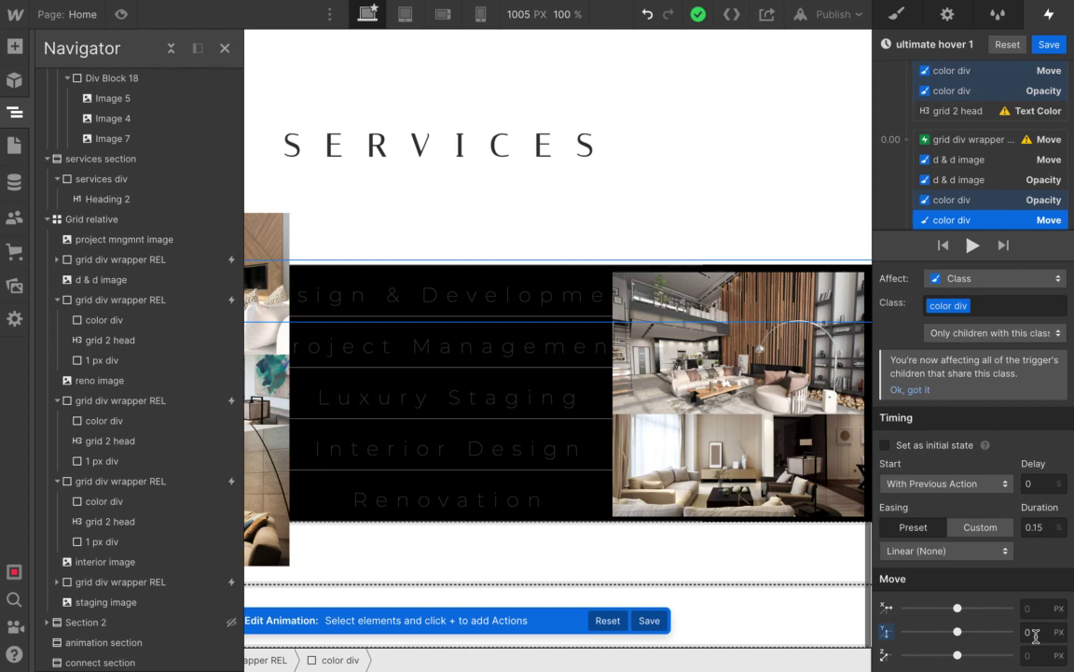
{"action": "scroll", "coordinate": [984, 190], "scroll_direction": "down", "scroll_amount": 1}
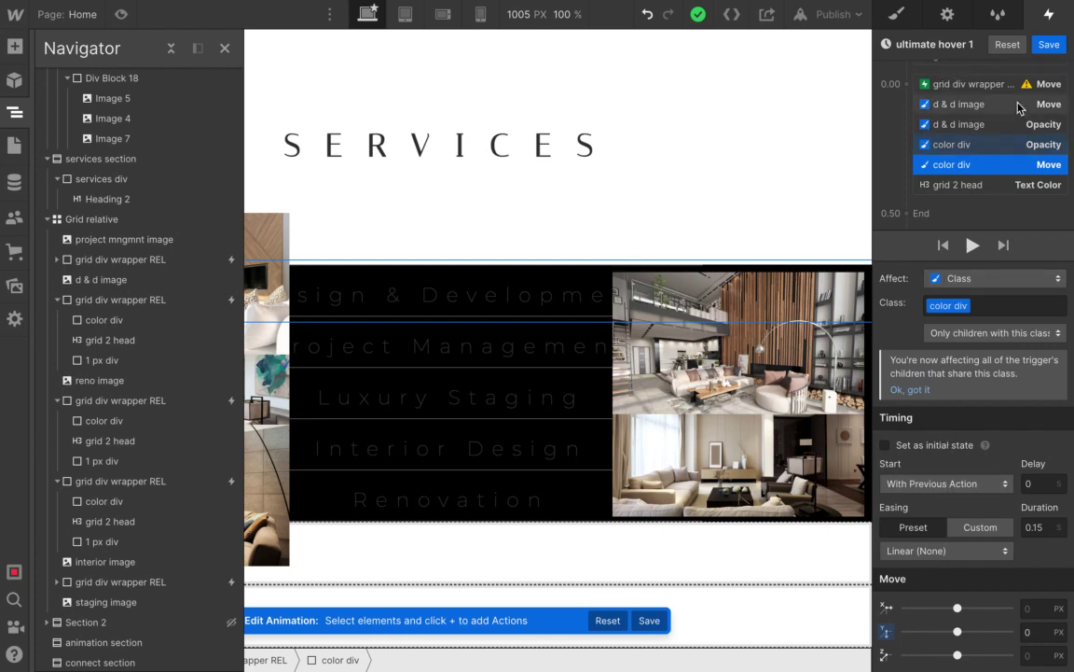
{"action": "scroll", "coordinate": [961, 98], "scroll_direction": "up", "scroll_amount": 2}
{"action": "scroll", "coordinate": [870, 127], "scroll_direction": "down", "scroll_amount": 2}
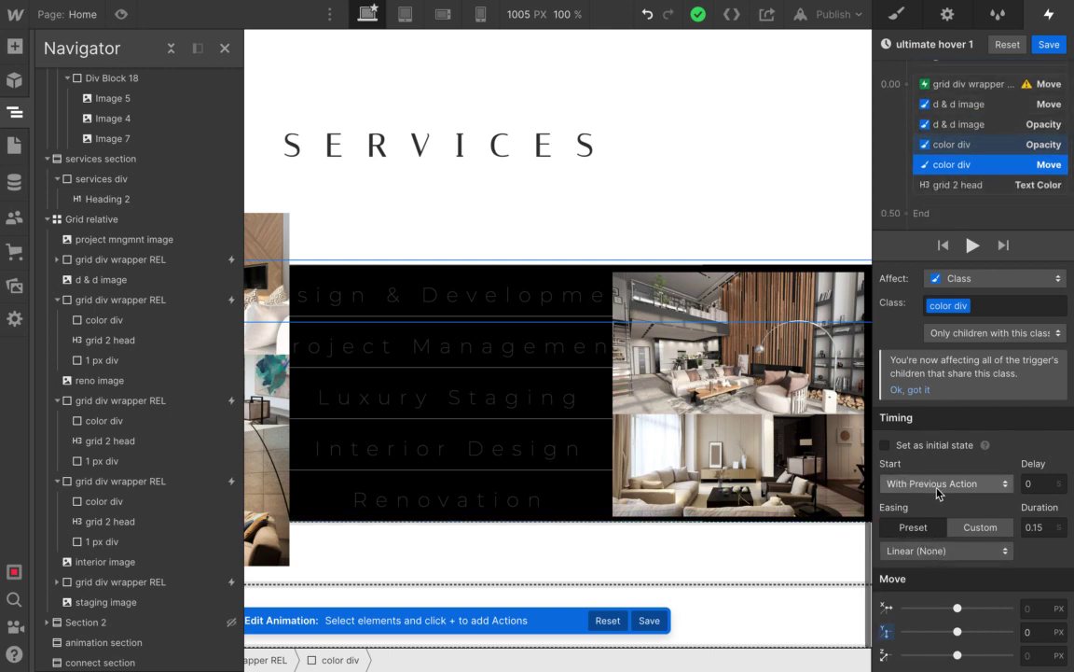
{"action": "scroll", "coordinate": [837, 149], "scroll_direction": "up", "scroll_amount": 1}
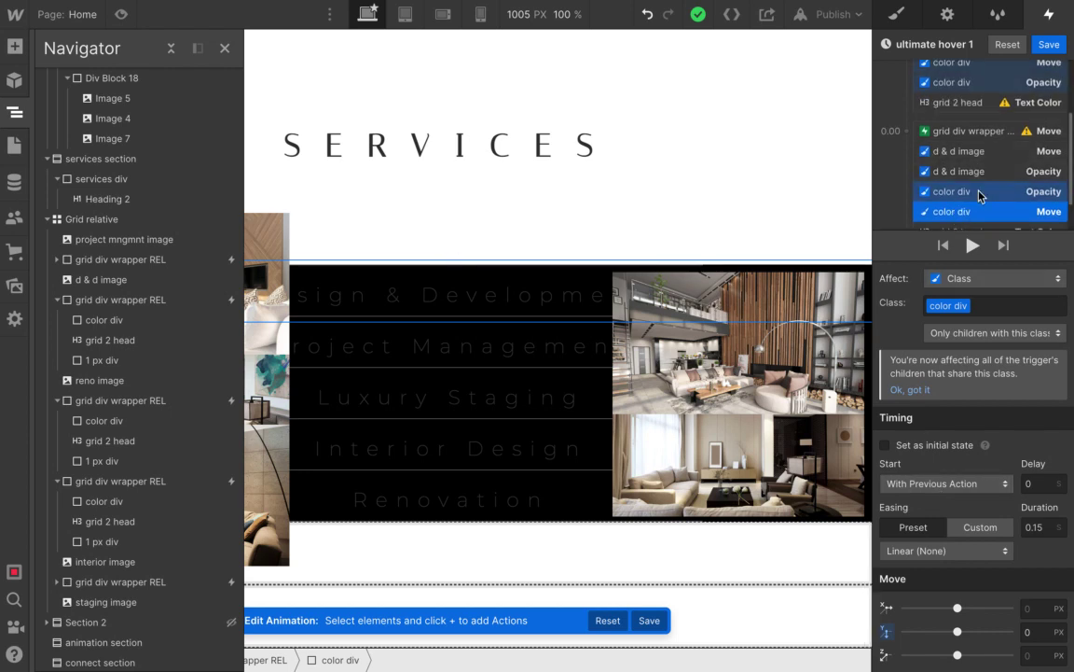
{"action": "scroll", "coordinate": [980, 194], "scroll_direction": "down", "scroll_amount": 1}
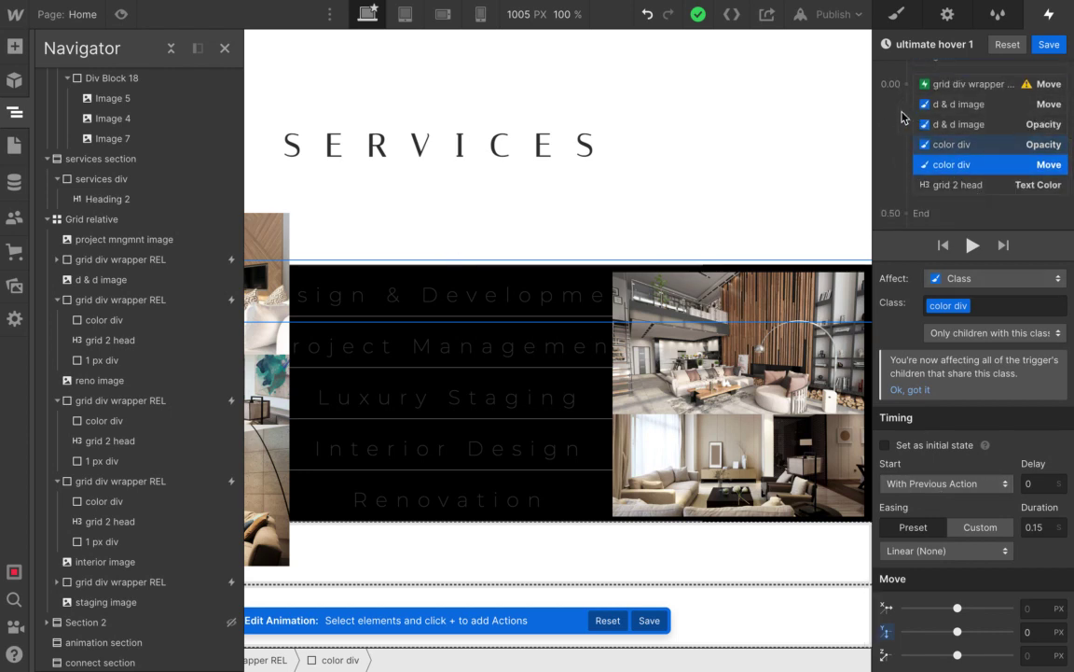
Compare the grid 2 head heading's initial-state Text Color action with the one in the 0.00 group.
{"action": "left_click", "coordinate": [965, 186]}
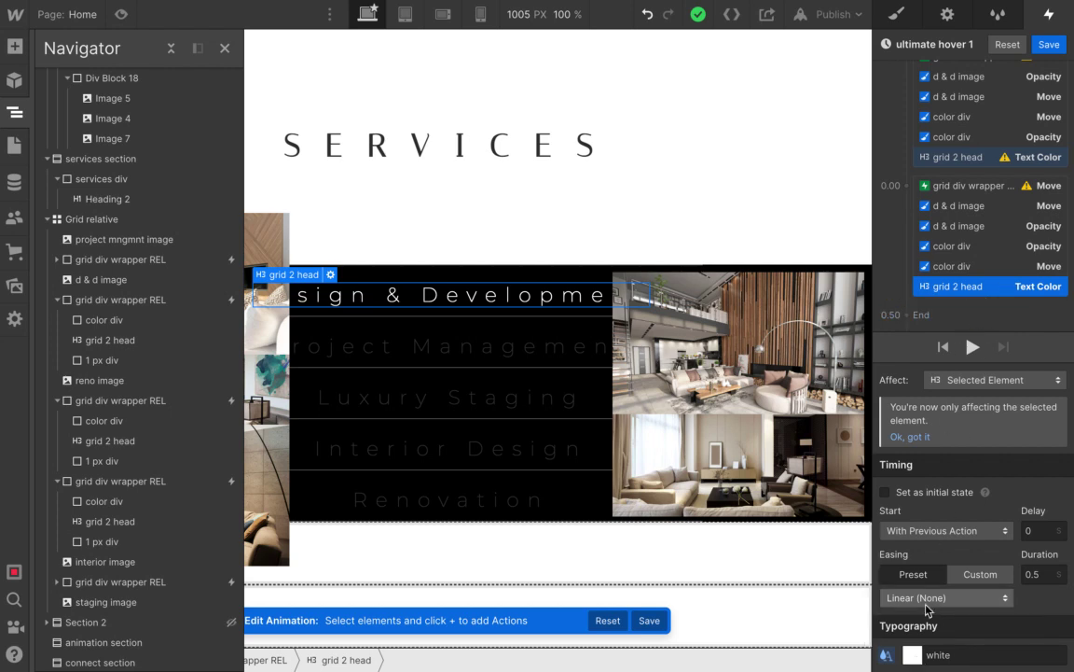
{"action": "left_click", "coordinate": [965, 157]}
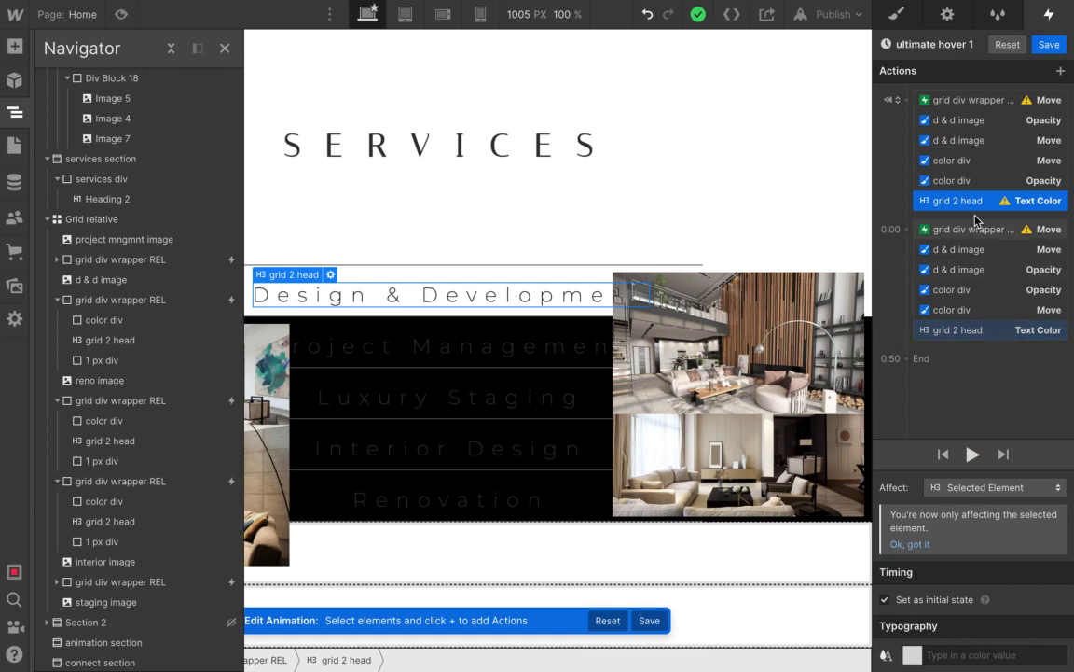
{"action": "left_click", "coordinate": [981, 329]}
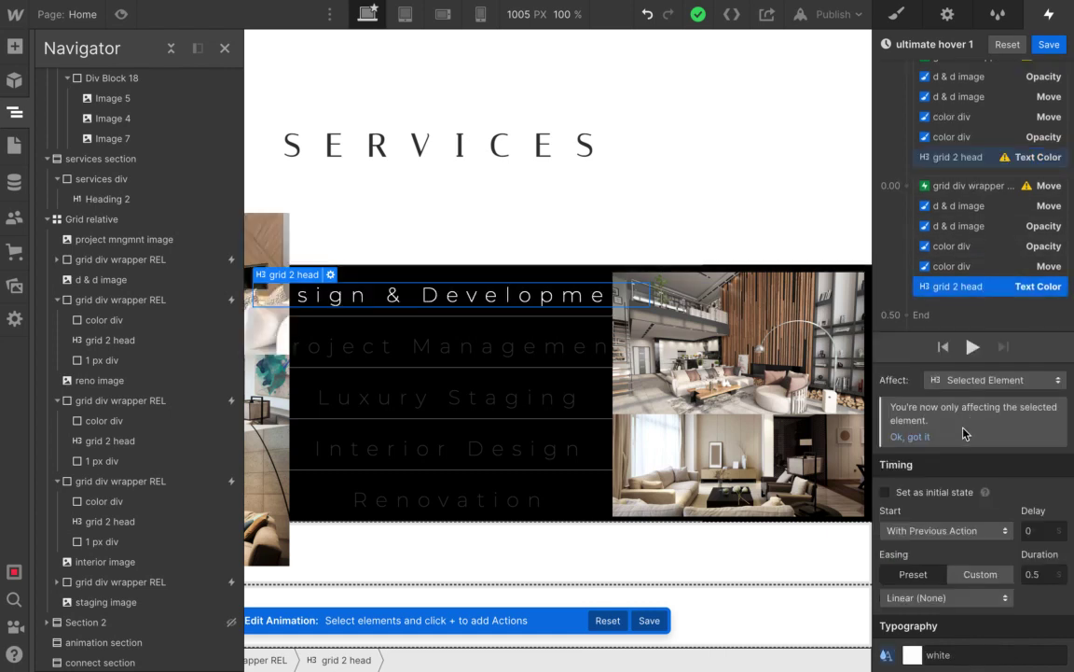
Play the animation in the editor and recheck the heading's two Text Color actions.
{"action": "left_click", "coordinate": [970, 348]}
{"action": "left_click", "coordinate": [970, 348]}
{"action": "left_click", "coordinate": [988, 161]}
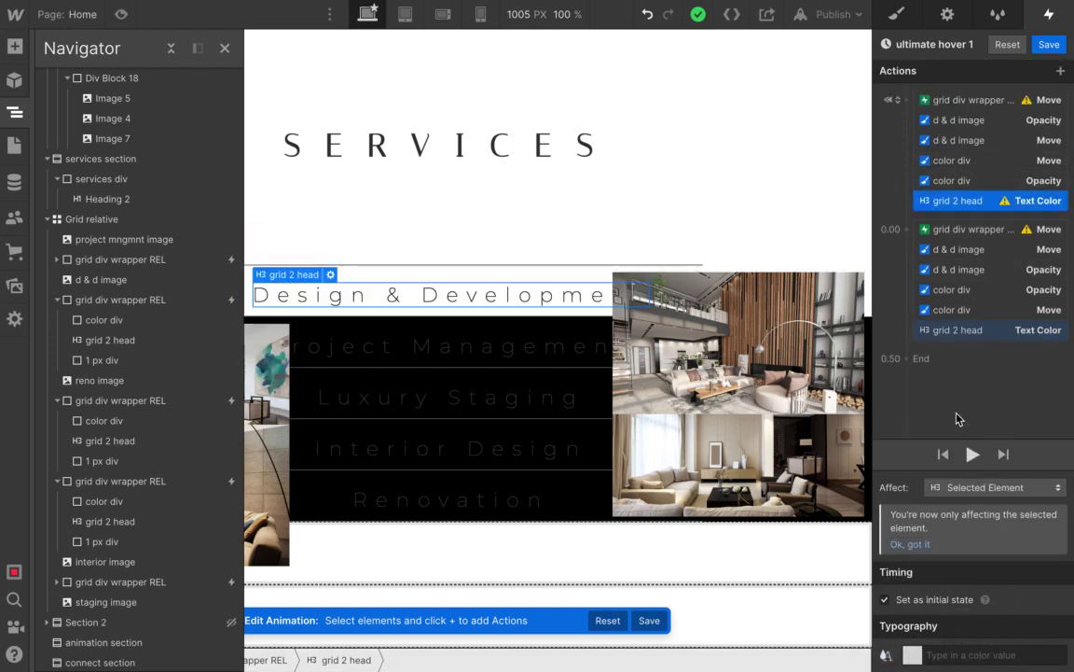
{"action": "right_click", "coordinate": [974, 457]}
{"action": "left_click", "coordinate": [978, 437]}
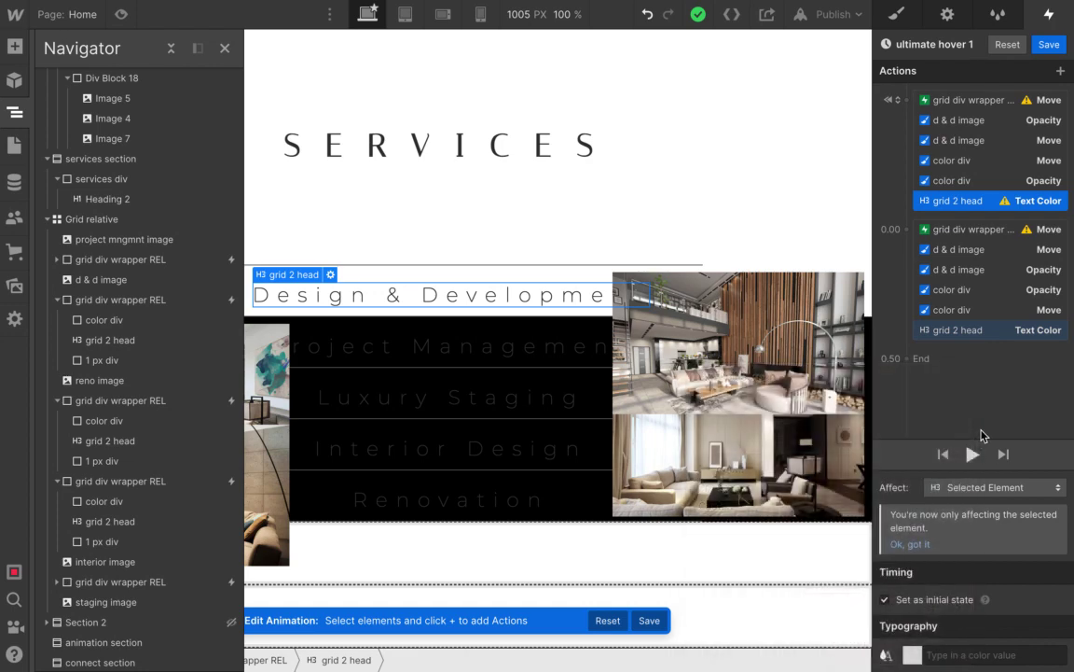
{"action": "left_click", "coordinate": [926, 331]}
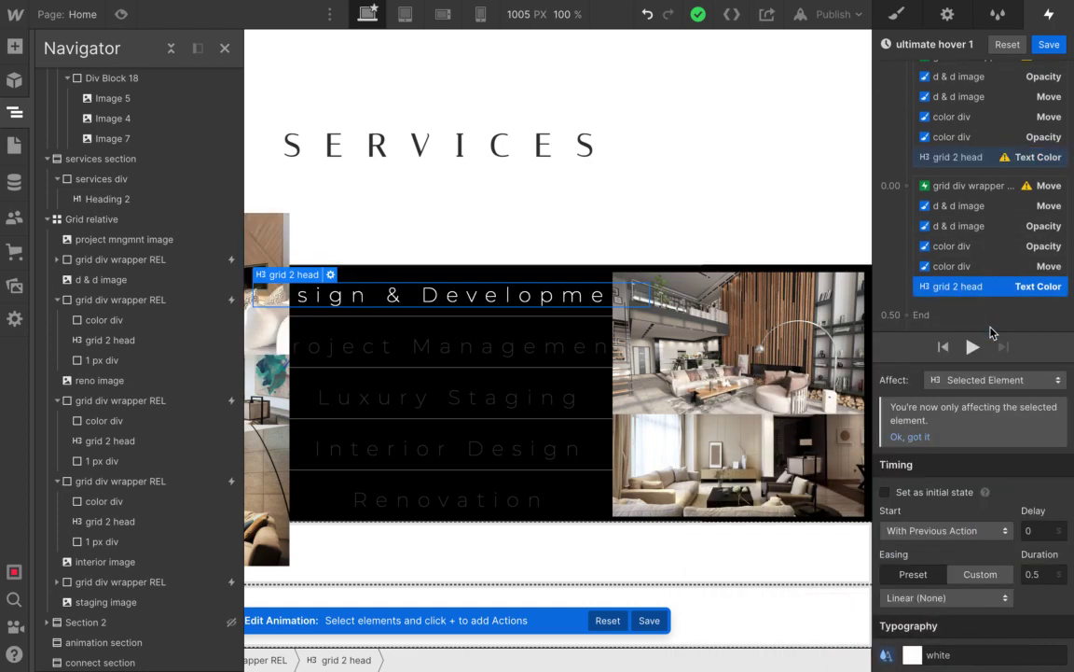
Compare the timing of the color div's Move action with the d & d image's Opacity and Move actions across both groups.
{"action": "left_click", "coordinate": [945, 267]}
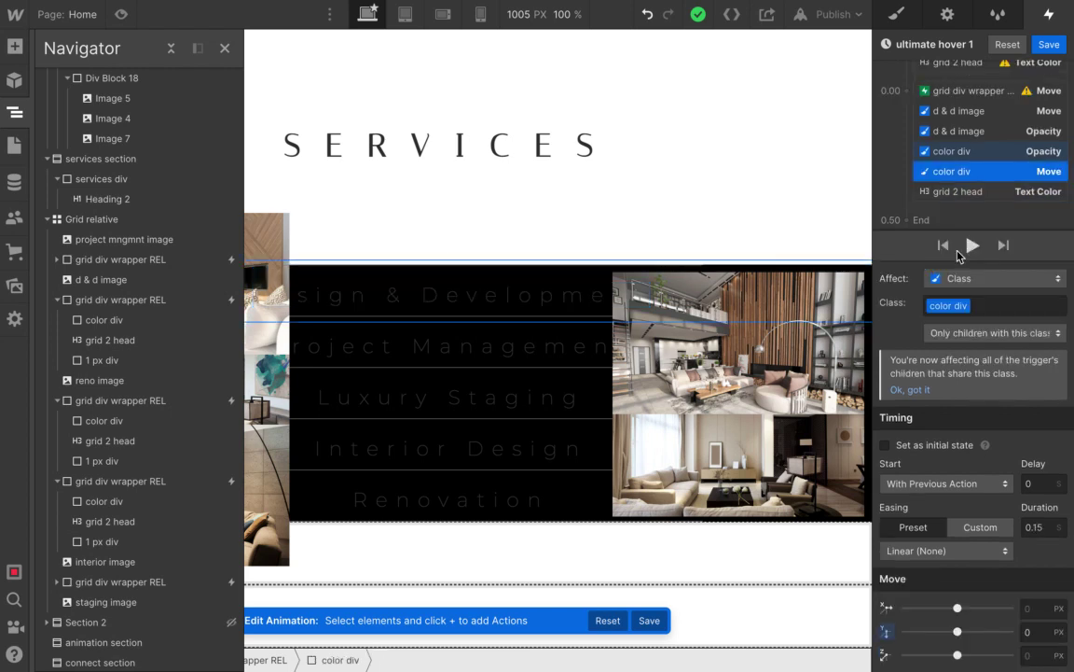
{"action": "left_click", "coordinate": [944, 138]}
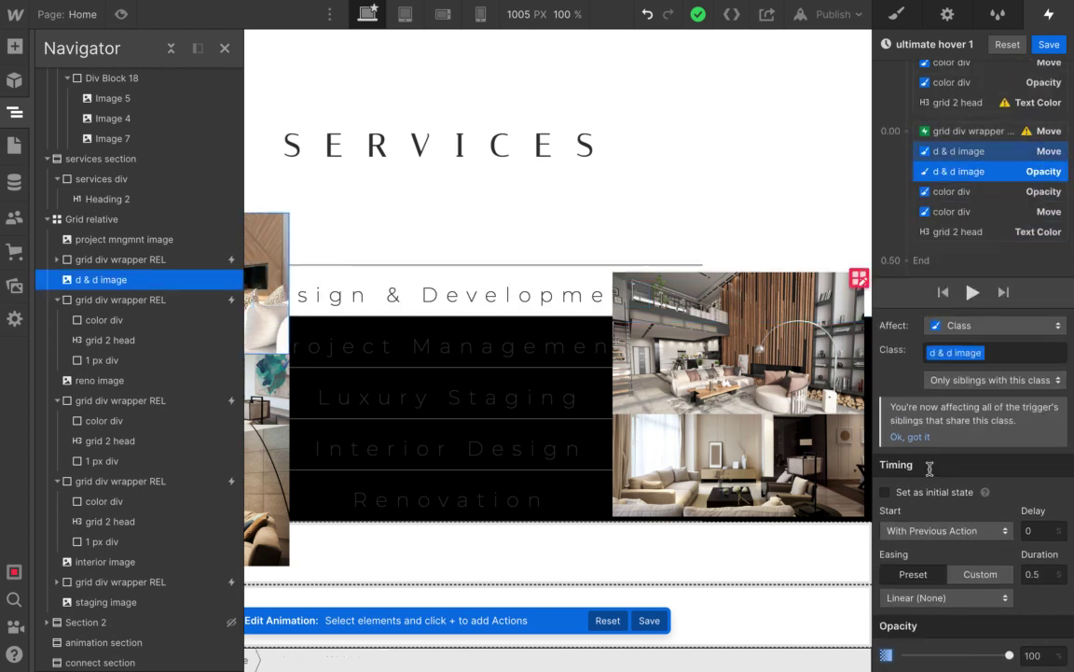
{"action": "scroll", "coordinate": [996, 103], "scroll_direction": "up", "scroll_amount": 2}
{"action": "left_click", "coordinate": [996, 103]}
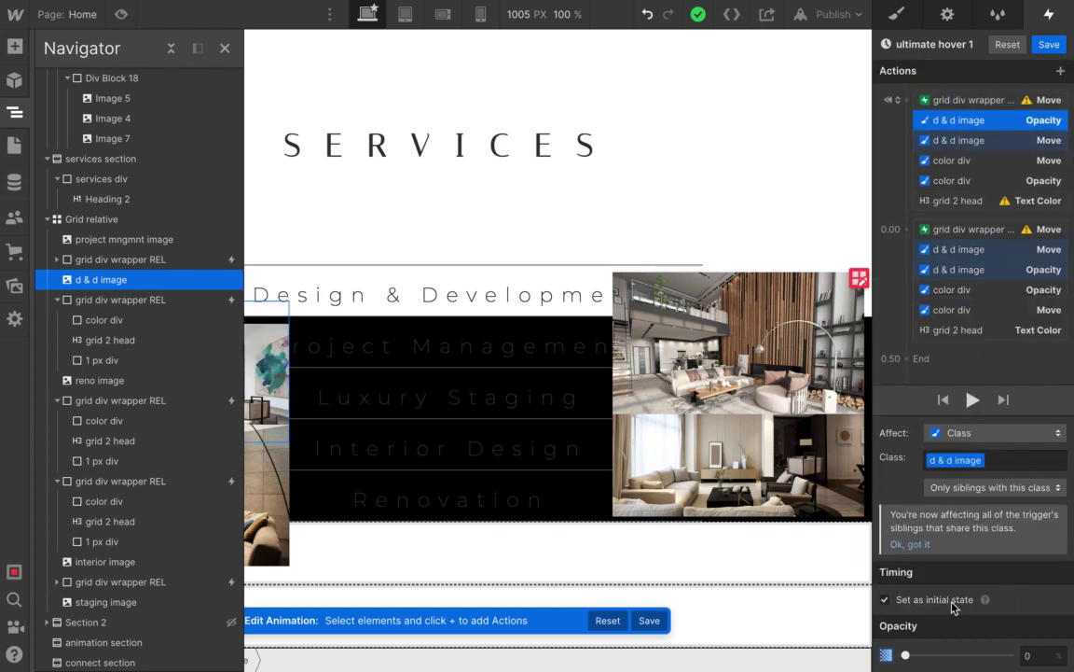
{"action": "left_click", "coordinate": [961, 250]}
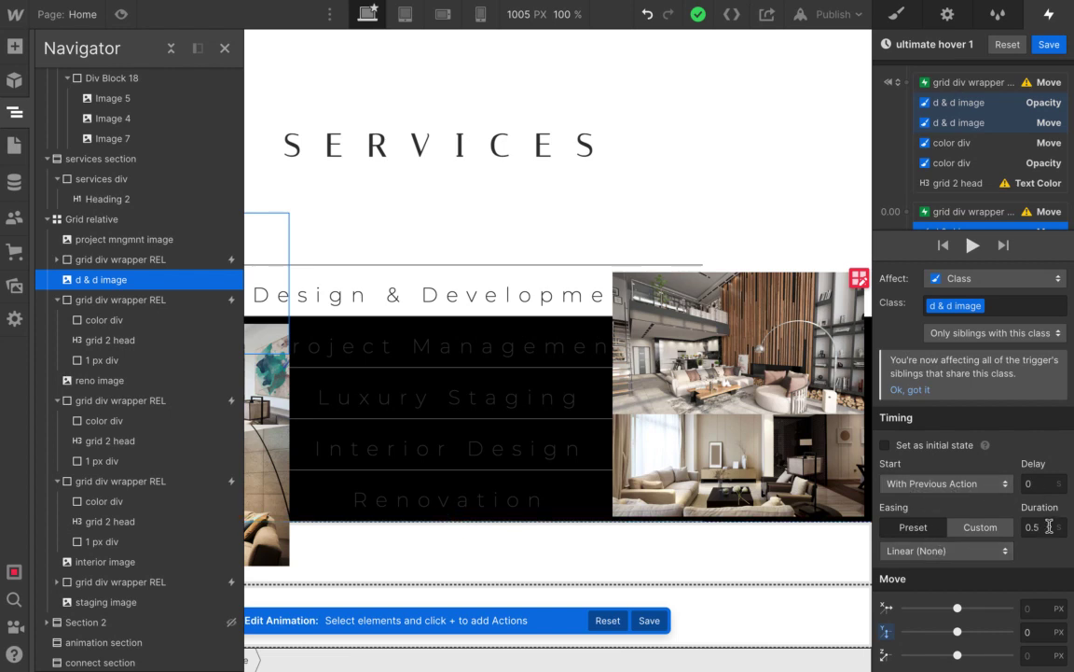
{"action": "scroll", "coordinate": [984, 158], "scroll_direction": "down", "scroll_amount": 2}
{"action": "scroll", "coordinate": [984, 159], "scroll_direction": "up", "scroll_amount": 2}
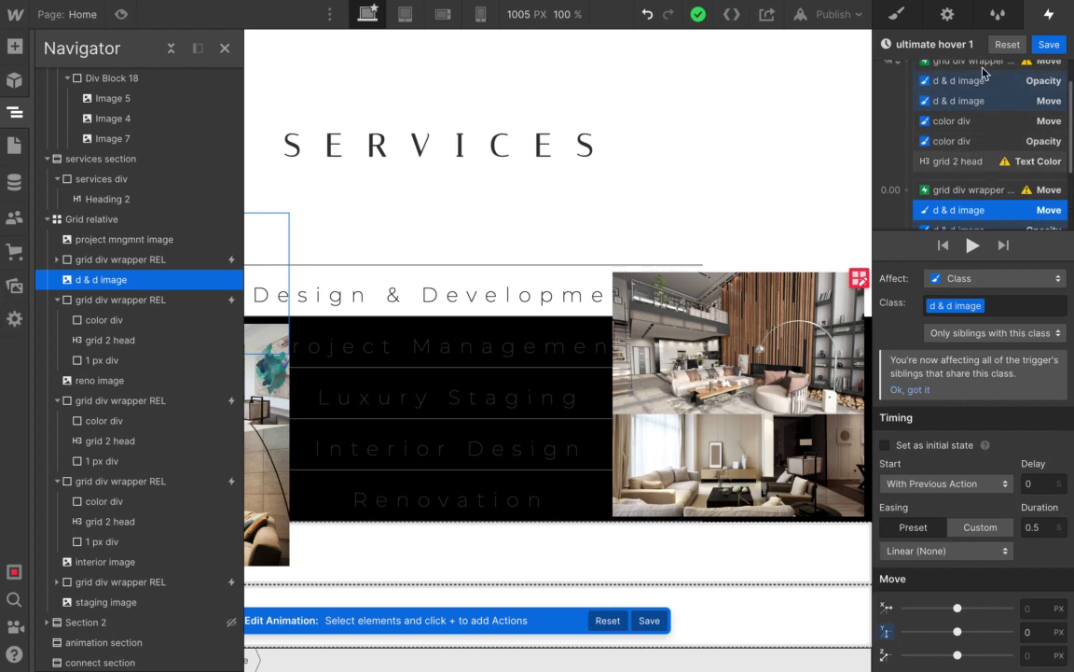
Save the ultimate hover 1 animation and preview it from the On hover settings.
{"action": "left_click", "coordinate": [1047, 44]}
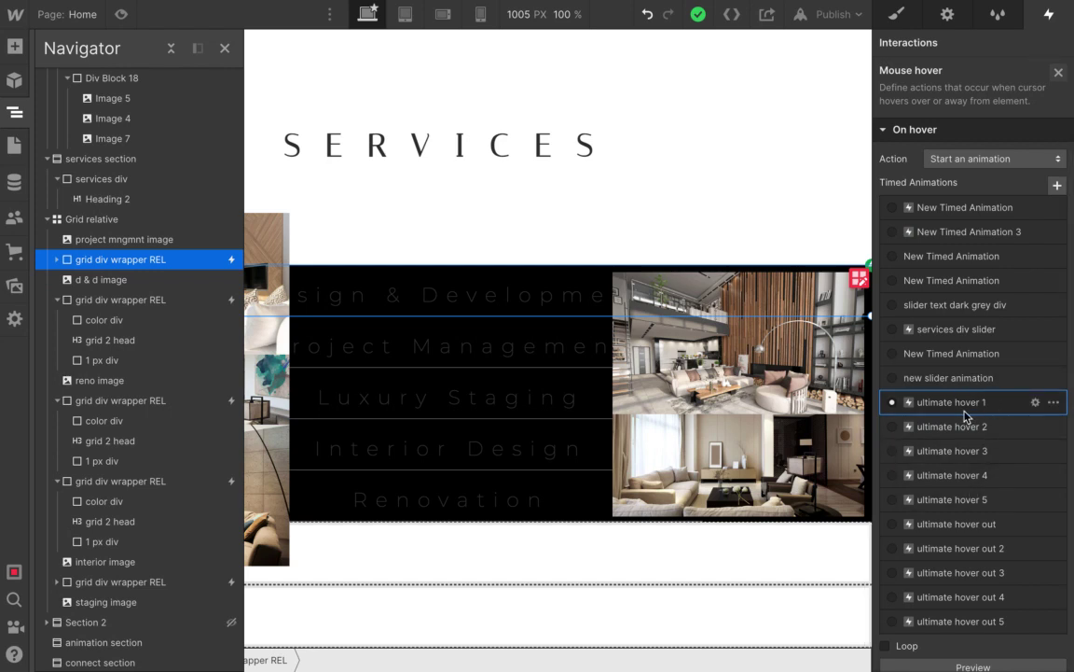
{"action": "scroll", "coordinate": [964, 412], "scroll_direction": "down", "scroll_amount": 1}
{"action": "scroll", "coordinate": [956, 411], "scroll_direction": "down", "scroll_amount": 3}
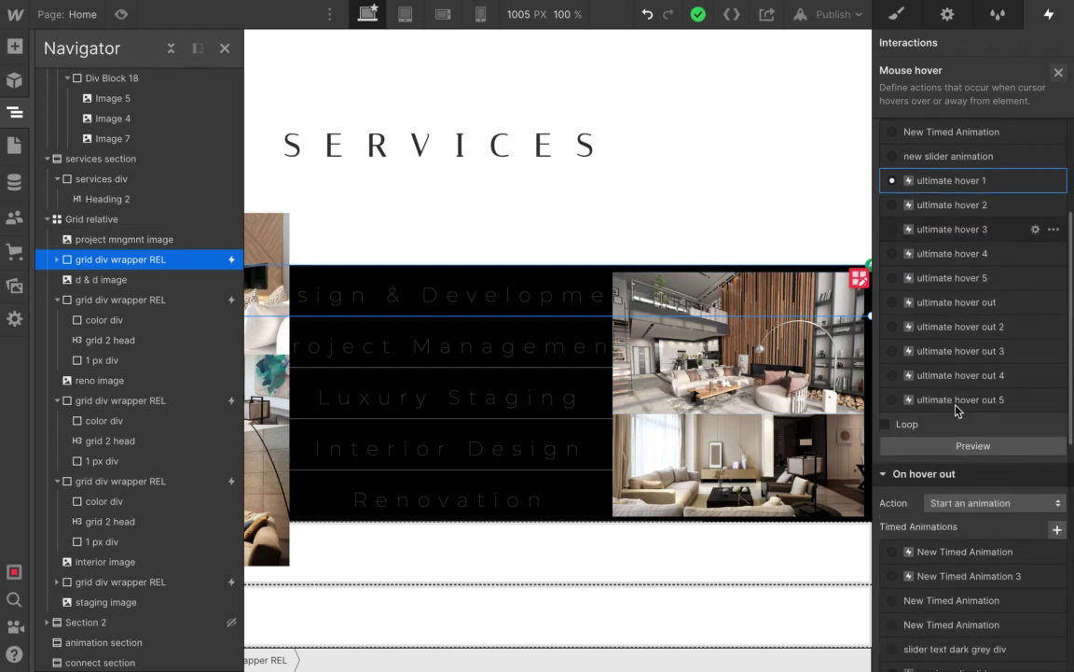
{"action": "left_click", "coordinate": [968, 442]}
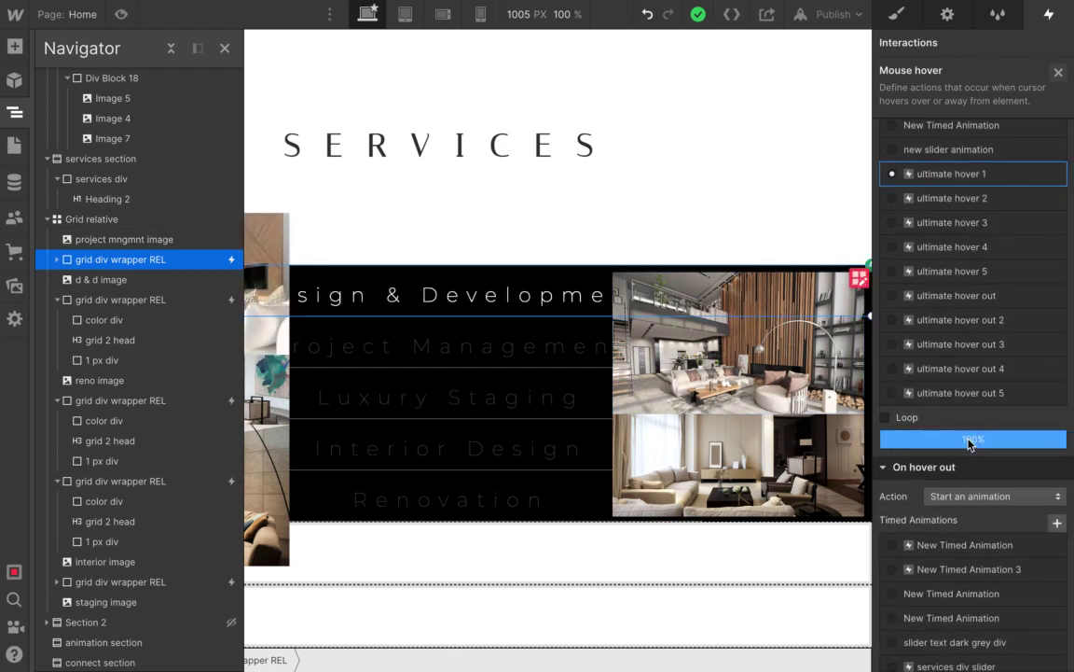
Hide the Navigator and preview ultimate hover 1 again with the whole Services grid in view.
{"action": "left_click", "coordinate": [225, 47]}
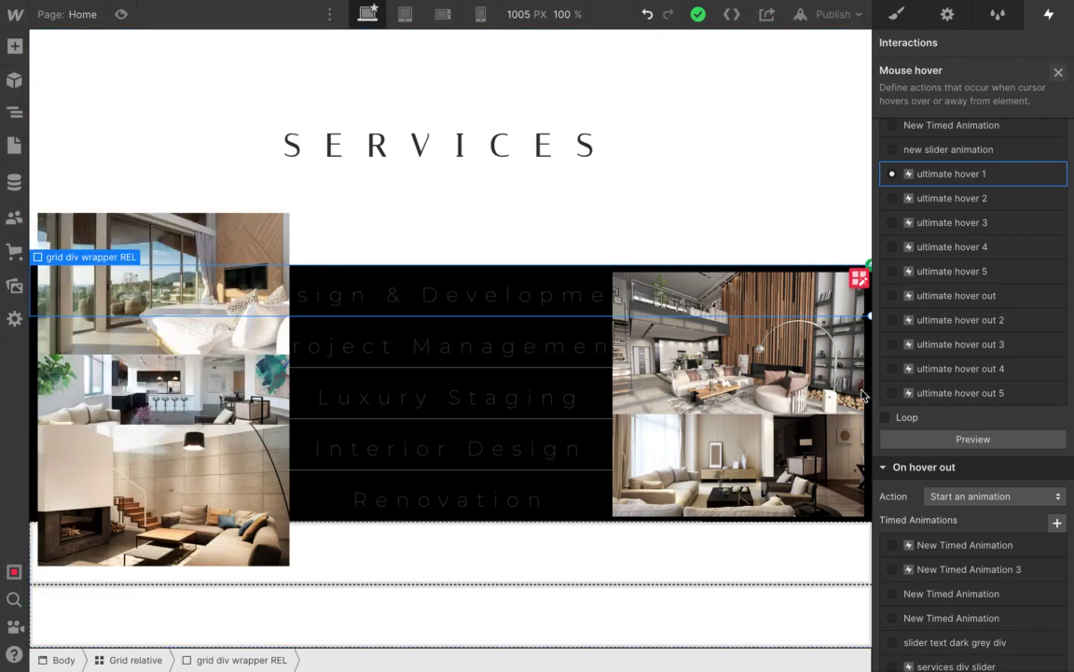
{"action": "right_click", "coordinate": [945, 439]}
{"action": "left_click", "coordinate": [994, 439]}
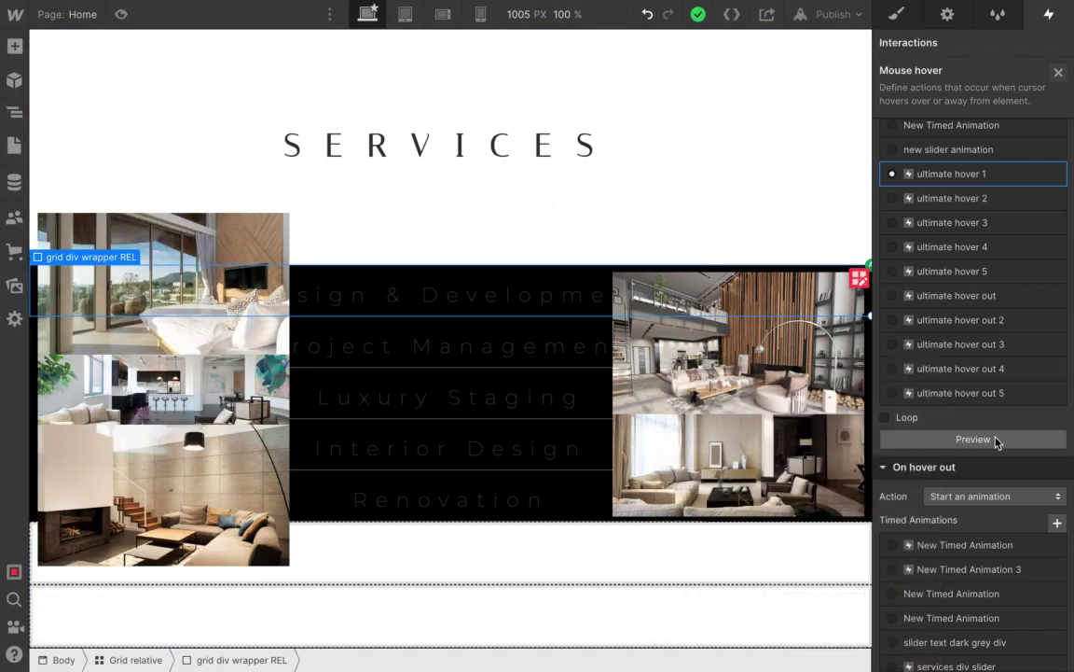
{"action": "left_click", "coordinate": [995, 439]}
{"action": "scroll", "coordinate": [1034, 388], "scroll_direction": "down", "scroll_amount": 2}
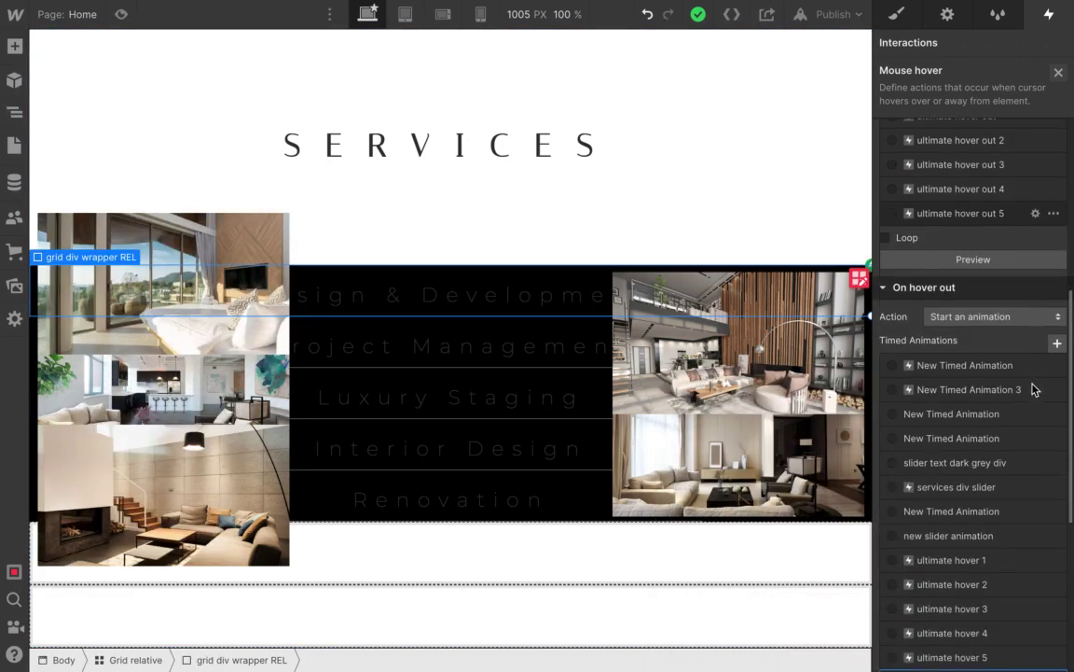
Open the ultimate hover out animation with the Navigator shown and examine the wrapper's Move and the d & d image's Opacity and Move actions.
{"action": "scroll", "coordinate": [983, 575], "scroll_direction": "down", "scroll_amount": 2}
{"action": "left_click", "coordinate": [981, 574]}
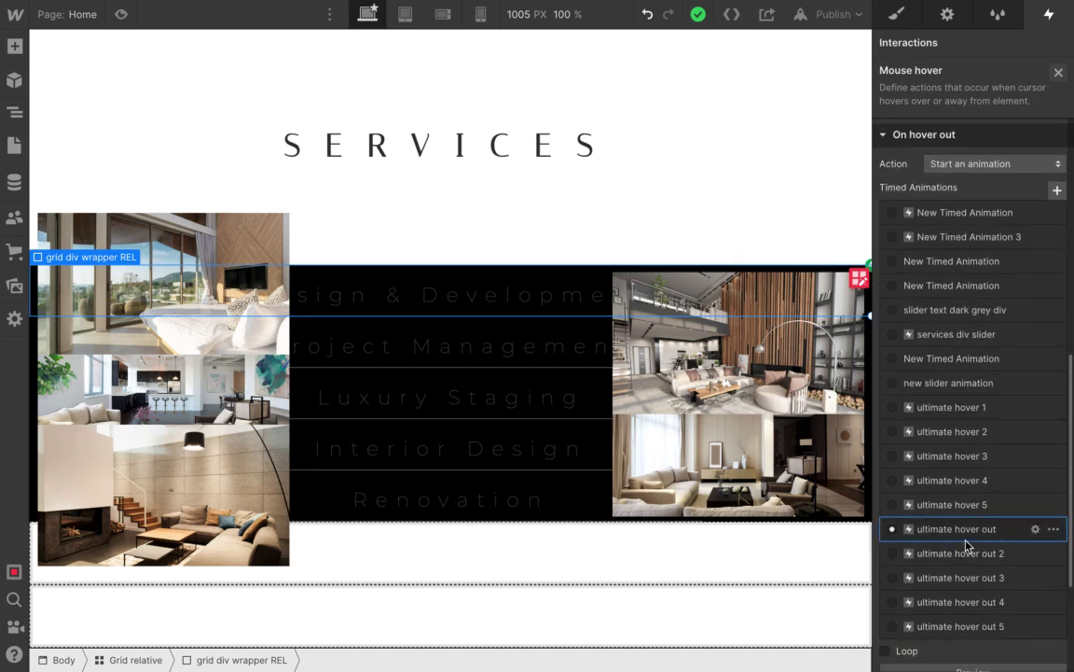
{"action": "left_click", "coordinate": [1034, 530]}
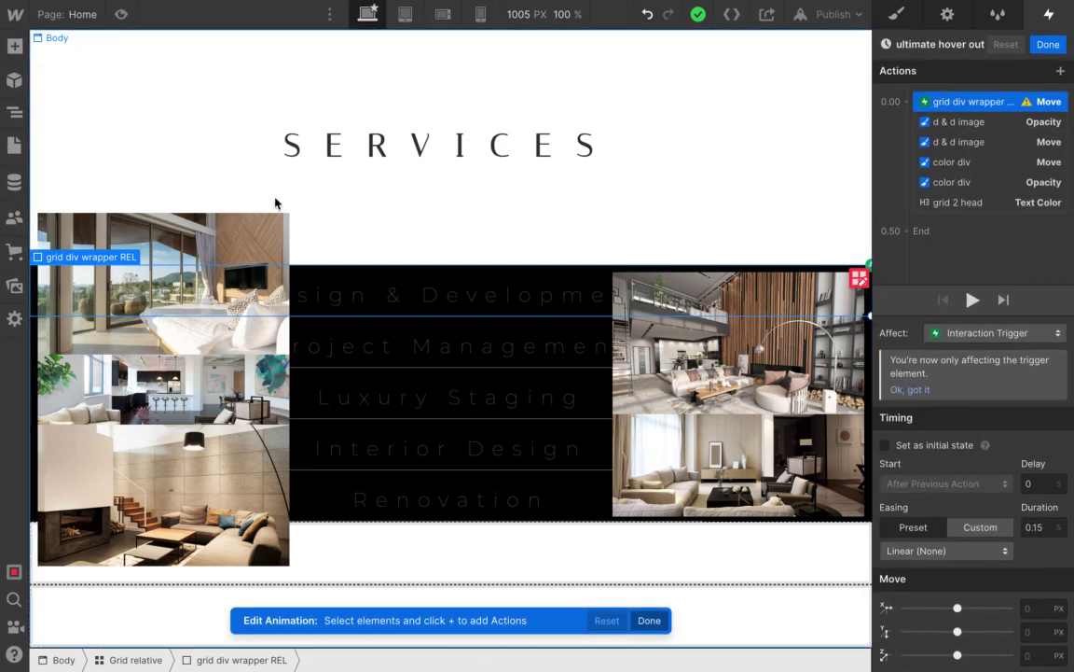
{"action": "left_click", "coordinate": [14, 111]}
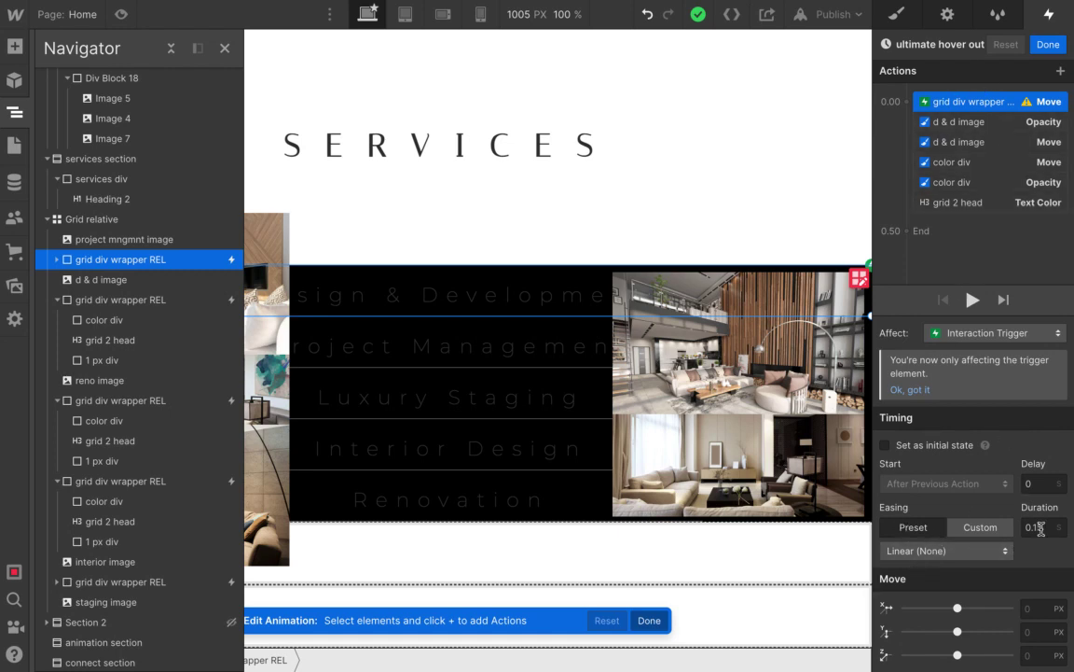
{"action": "left_click", "coordinate": [956, 124]}
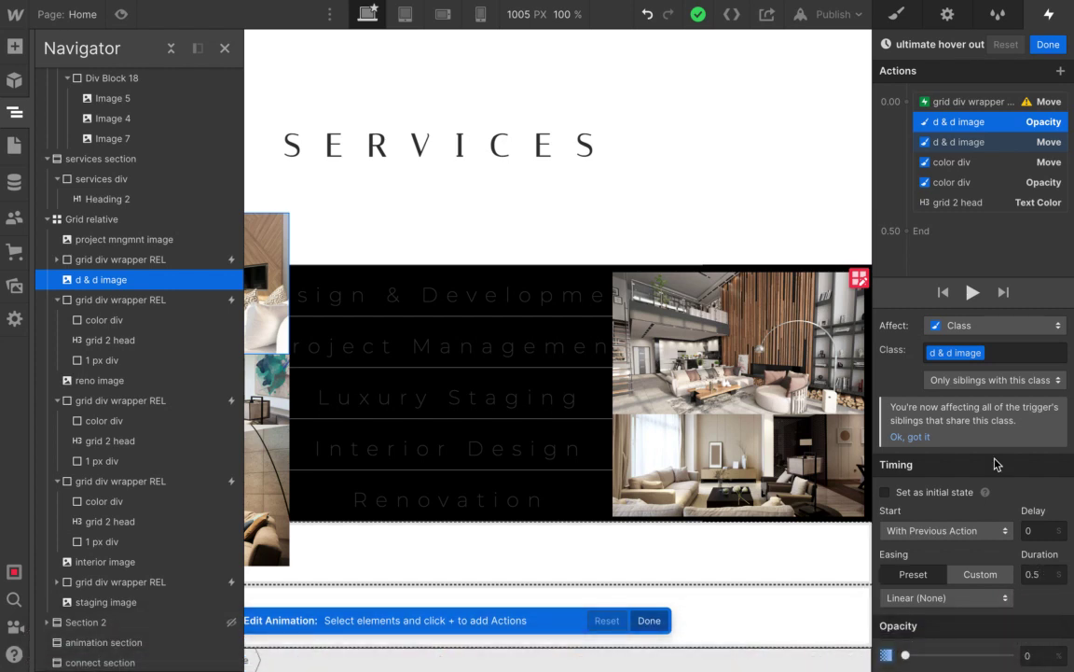
{"action": "left_click", "coordinate": [956, 142]}
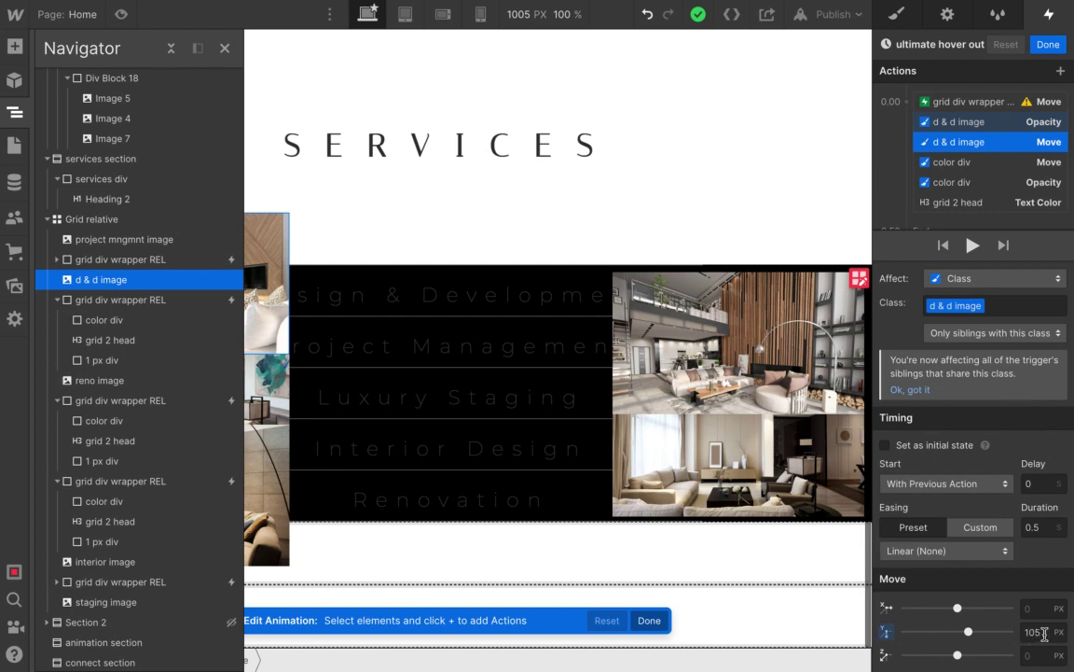
Examine the color div's Move and Opacity actions and the grid 2 head Text Color action in ultimate hover out.
{"action": "left_click", "coordinate": [950, 164]}
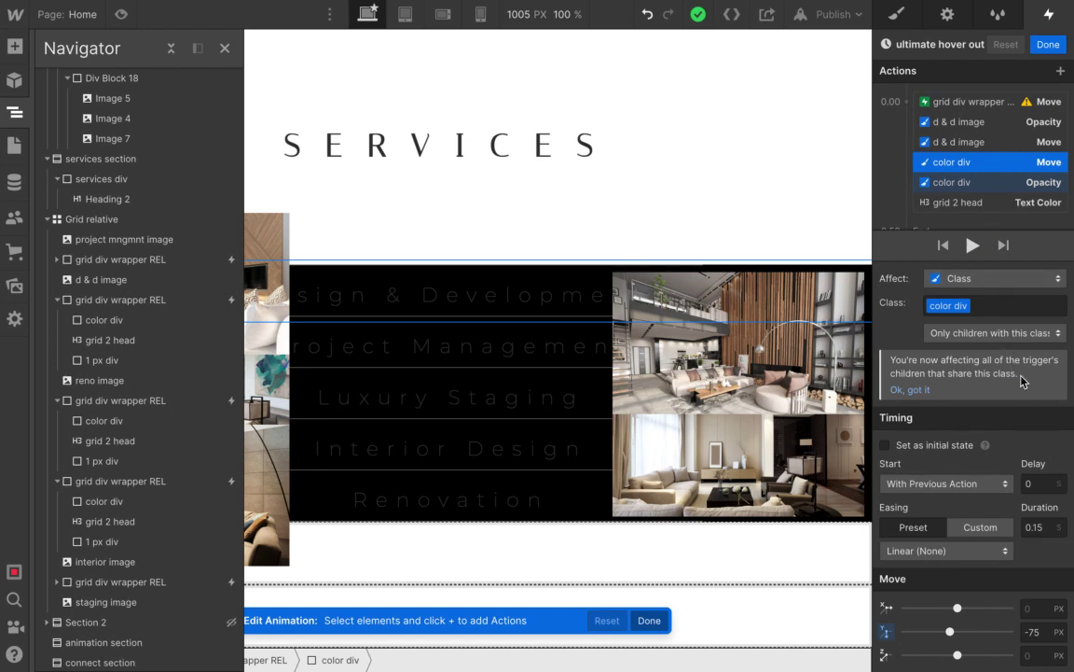
{"action": "left_click", "coordinate": [963, 182]}
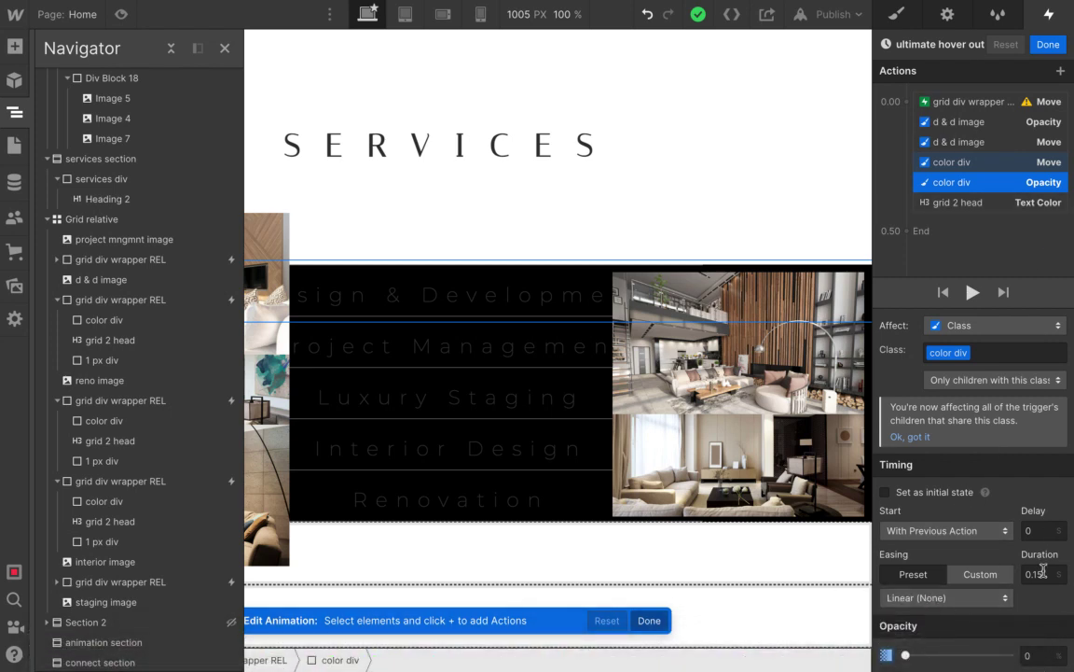
{"action": "left_click", "coordinate": [961, 202]}
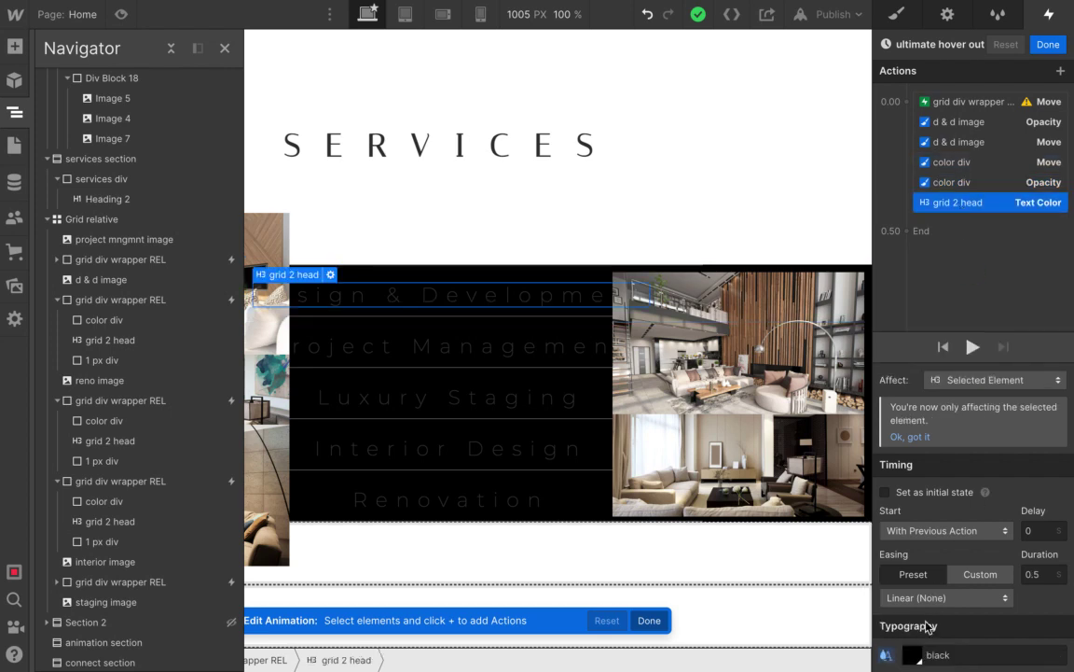
{"action": "right_click", "coordinate": [1032, 205]}
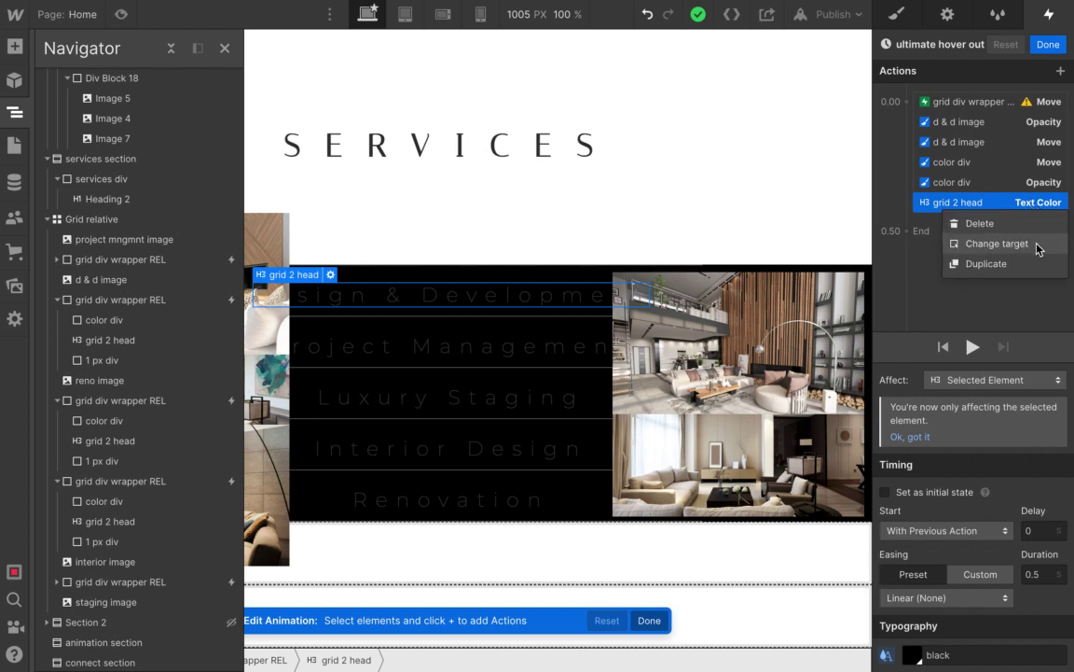
{"action": "left_click", "coordinate": [997, 243]}
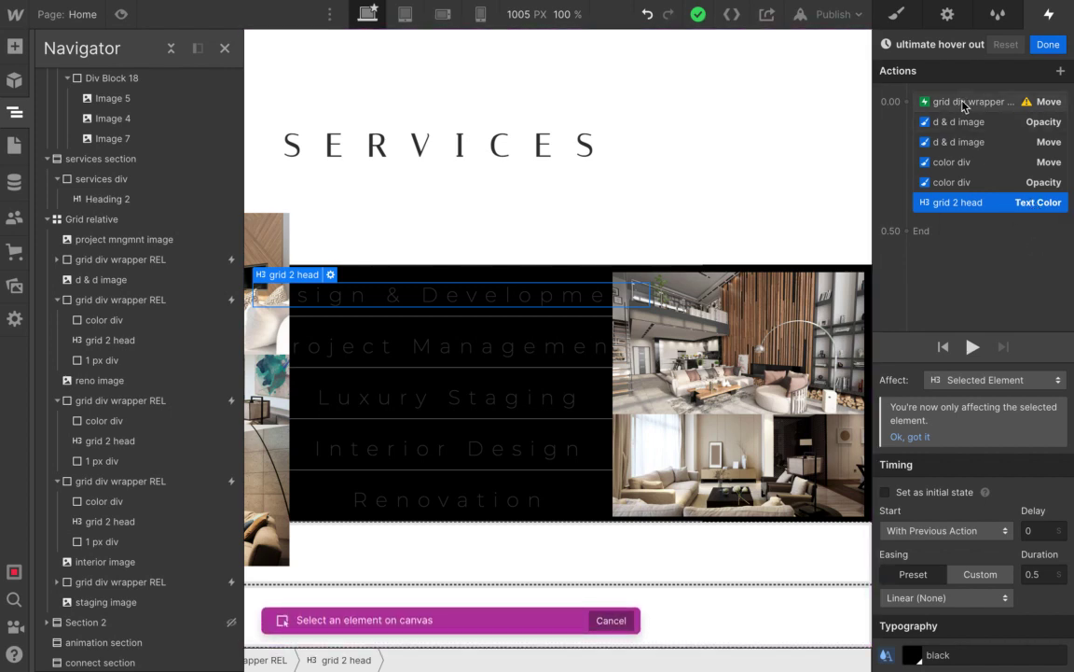
{"action": "key", "text": "Escape"}
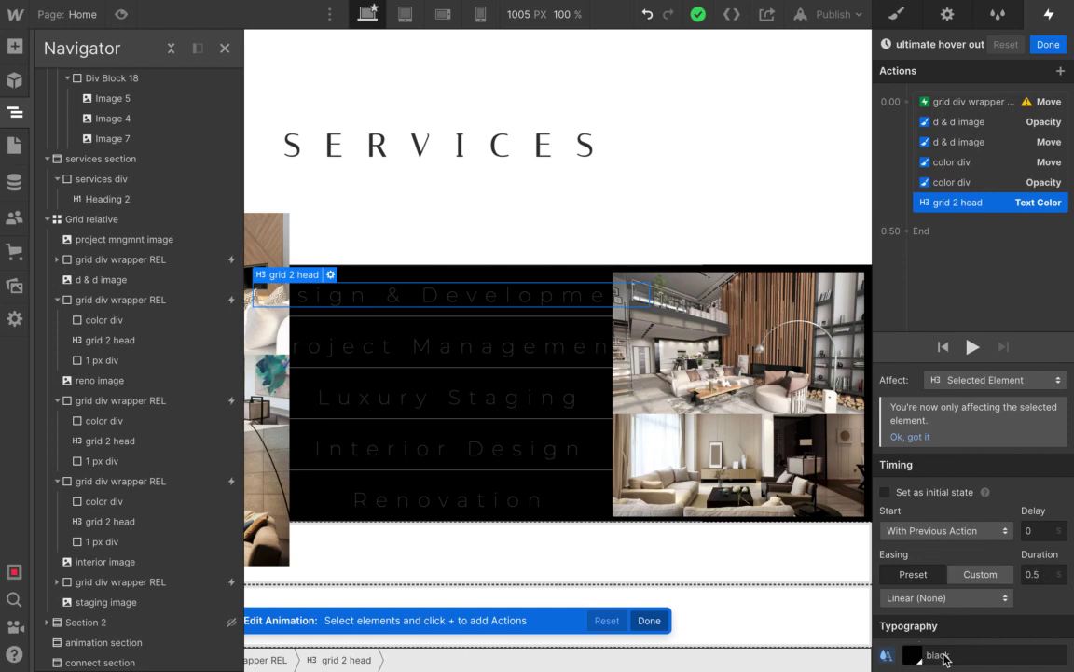
Save the ultimate hover out animation, hide the Navigator and preview the hover-out effect on the Services grid.
{"action": "left_click", "coordinate": [1048, 46]}
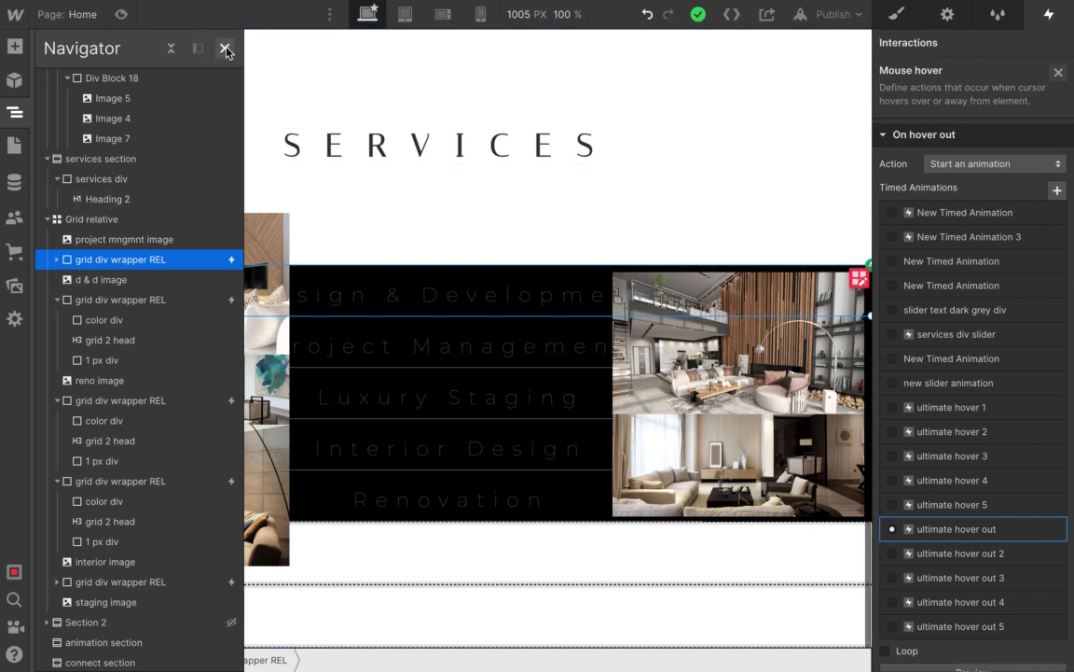
{"action": "left_click", "coordinate": [225, 51]}
{"action": "scroll", "coordinate": [1012, 441], "scroll_direction": "down", "scroll_amount": 3}
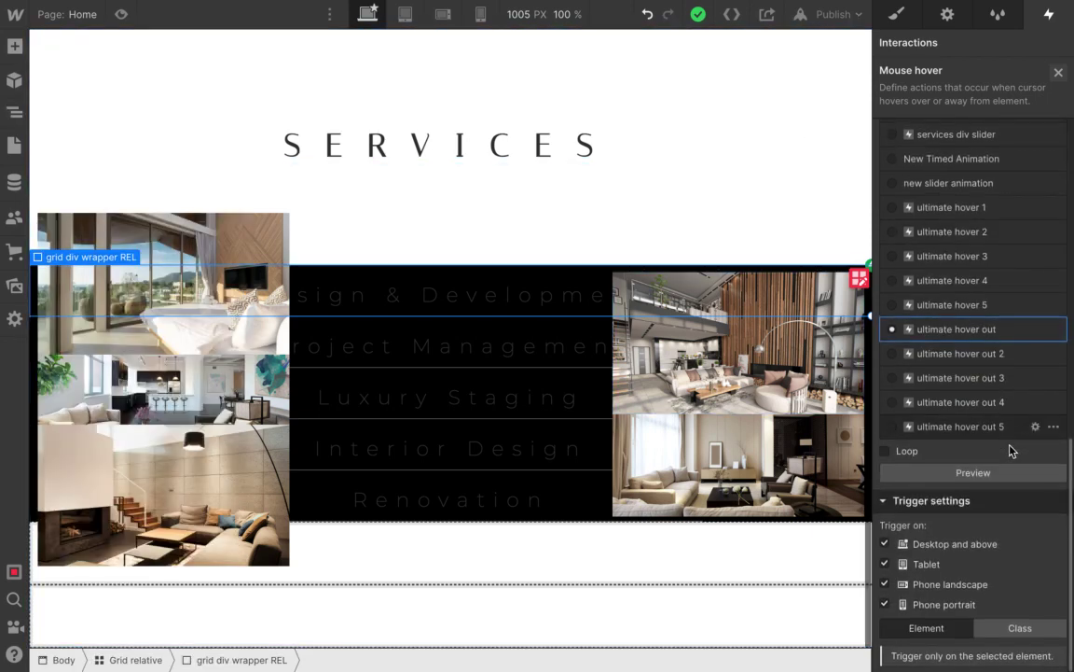
{"action": "left_click", "coordinate": [1015, 473]}
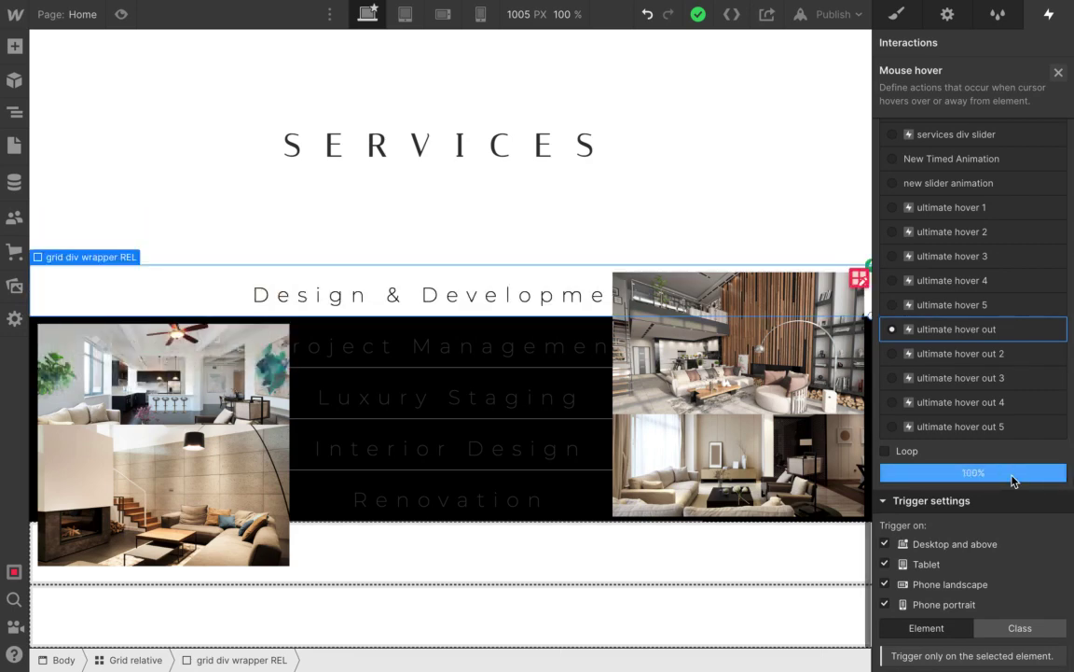
{"action": "left_click", "coordinate": [1015, 473]}
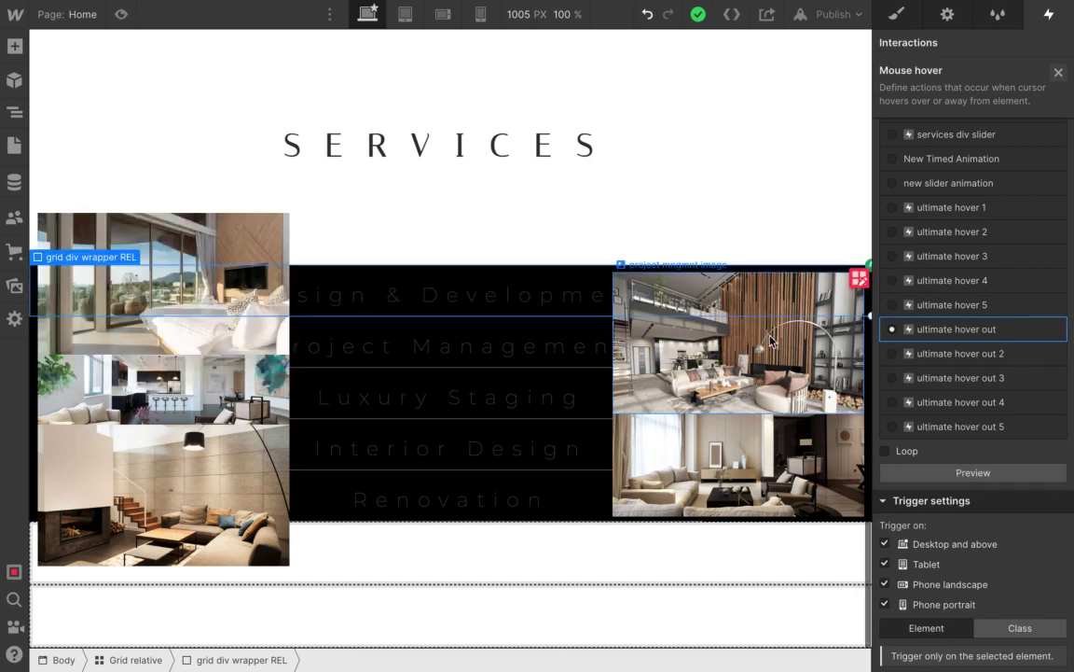
Duplicate the ultimate hover 1 animation in the On hover list.
{"action": "scroll", "coordinate": [907, 560], "scroll_direction": "up", "scroll_amount": 2}
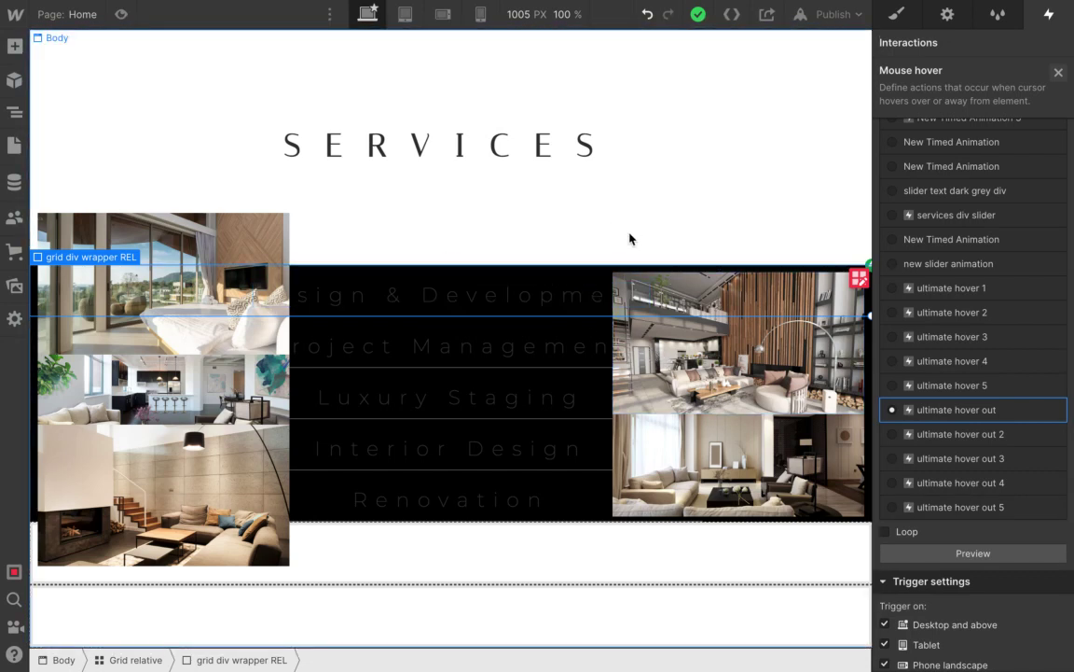
{"action": "left_click", "coordinate": [1007, 288]}
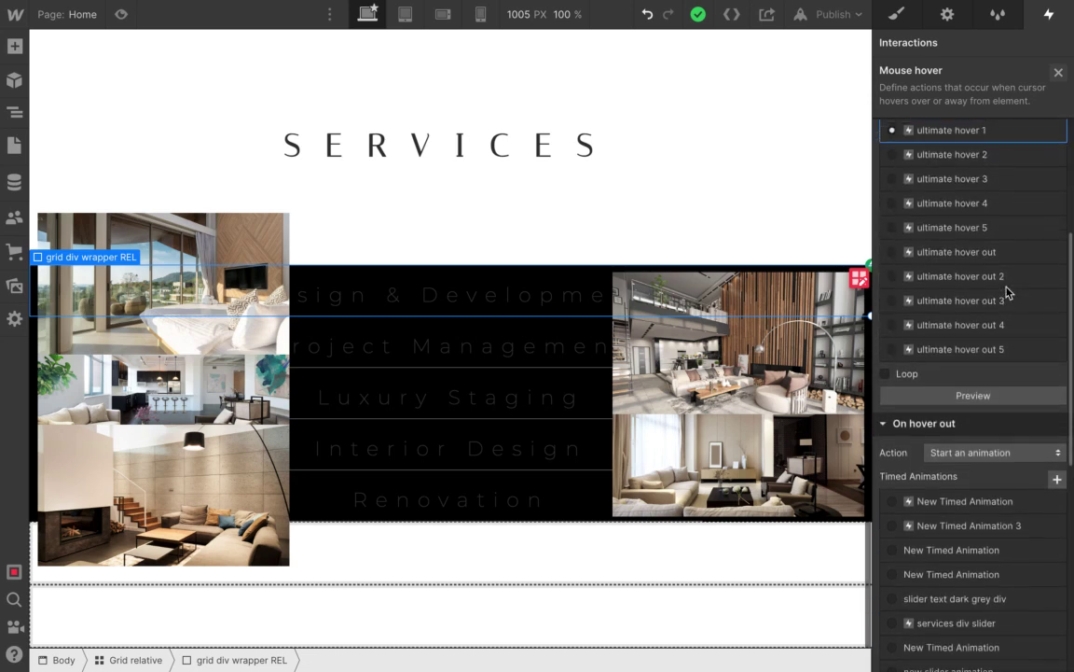
{"action": "scroll", "coordinate": [1007, 292], "scroll_direction": "up", "scroll_amount": 3}
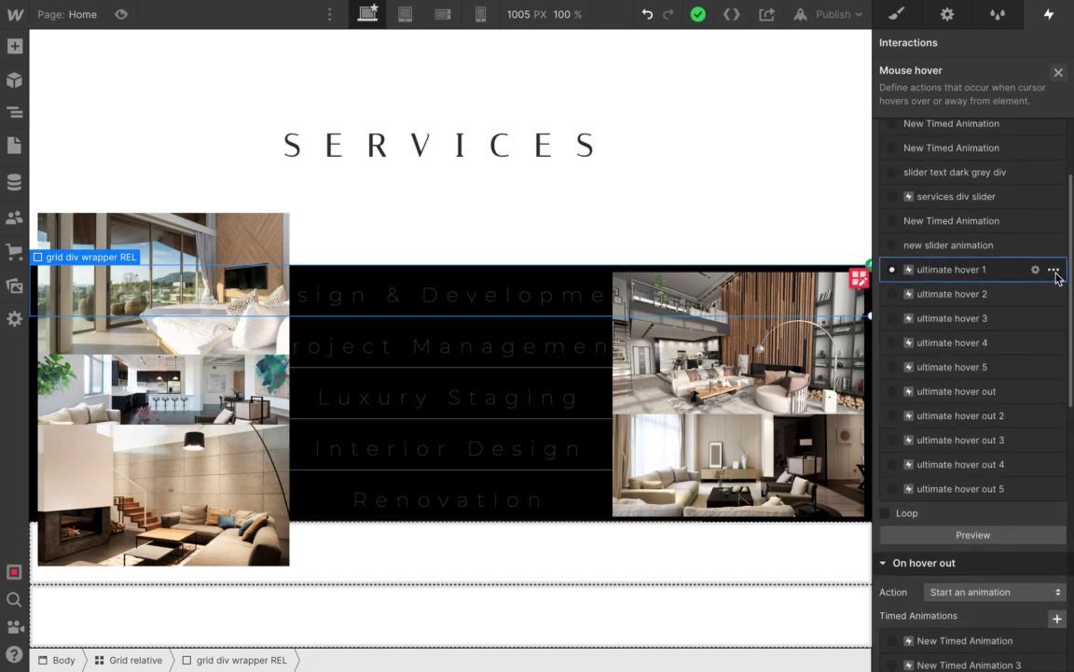
{"action": "left_click", "coordinate": [1053, 270]}
{"action": "left_click", "coordinate": [1012, 334]}
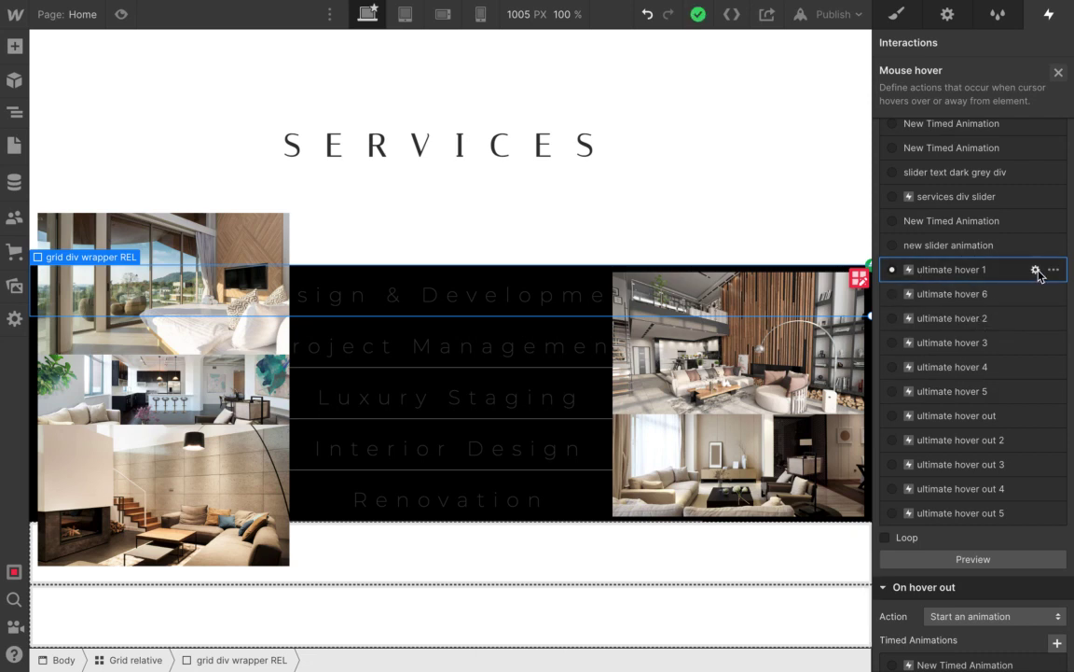
Reopen ultimate hover 1, check the heading's initial-state Text Color action and return to the Mouse hover settings.
{"action": "left_click", "coordinate": [1035, 269]}
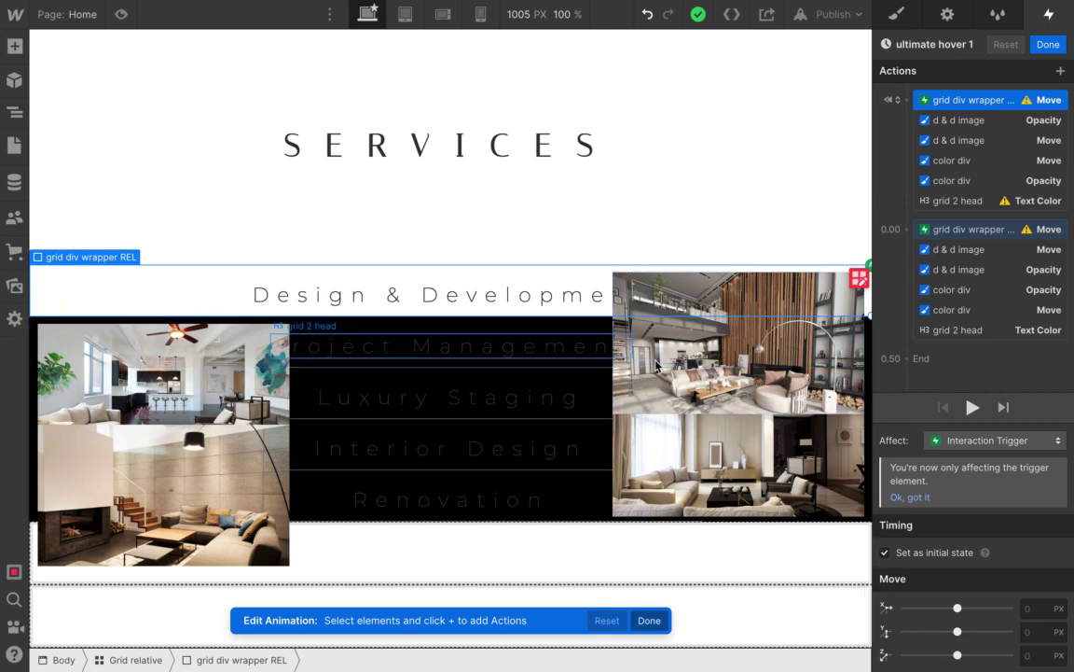
{"action": "left_click", "coordinate": [950, 205]}
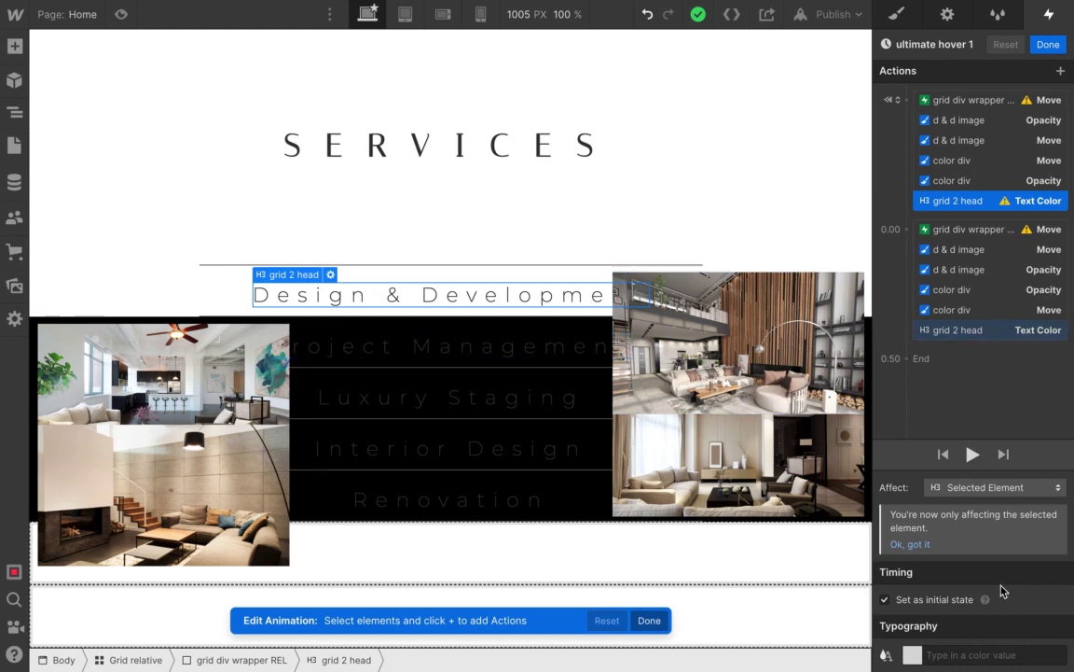
{"action": "left_click", "coordinate": [1065, 48]}
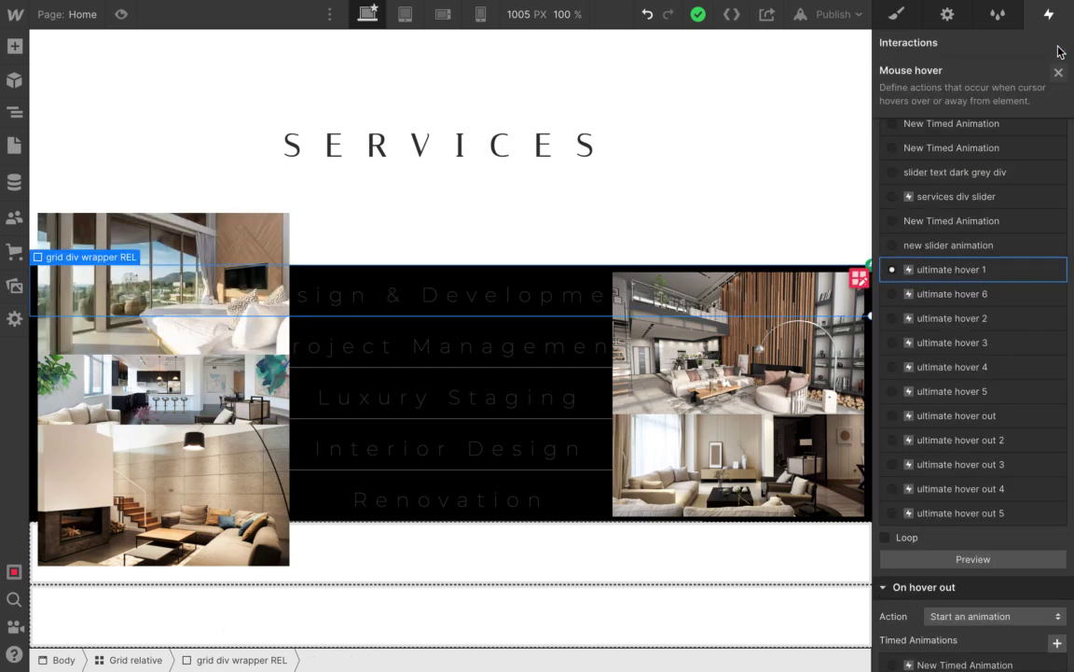
Review the ultimate hover out action list once more and close the Mouse hover trigger settings.
{"action": "scroll", "coordinate": [1022, 366], "scroll_direction": "down", "scroll_amount": 2}
{"action": "scroll", "coordinate": [1020, 368], "scroll_direction": "down", "scroll_amount": 3}
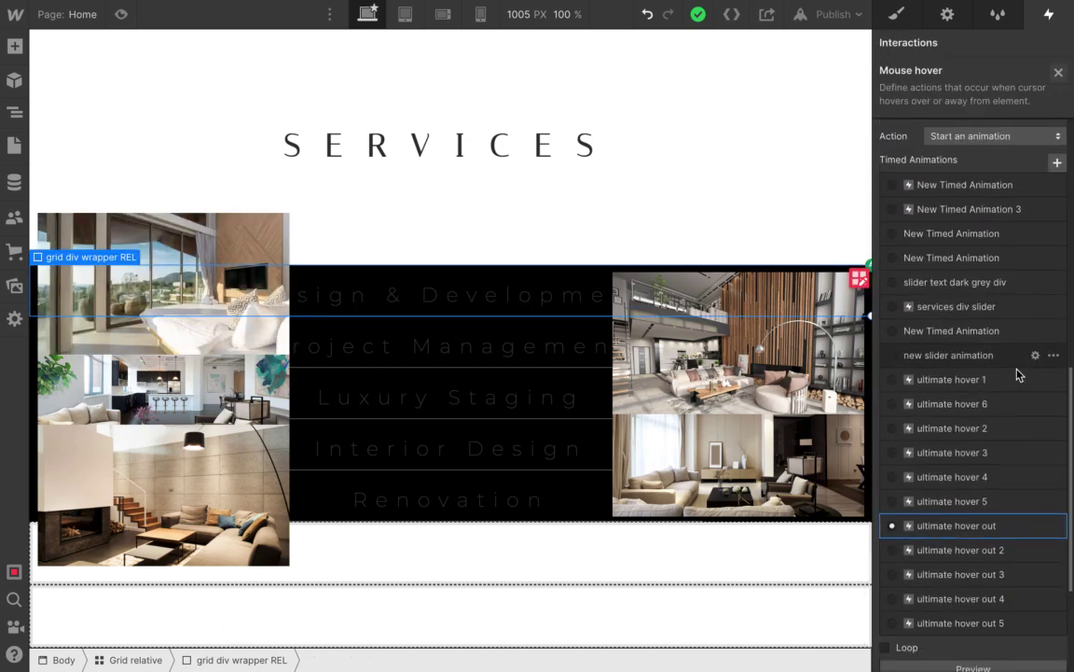
{"action": "left_click", "coordinate": [1036, 526]}
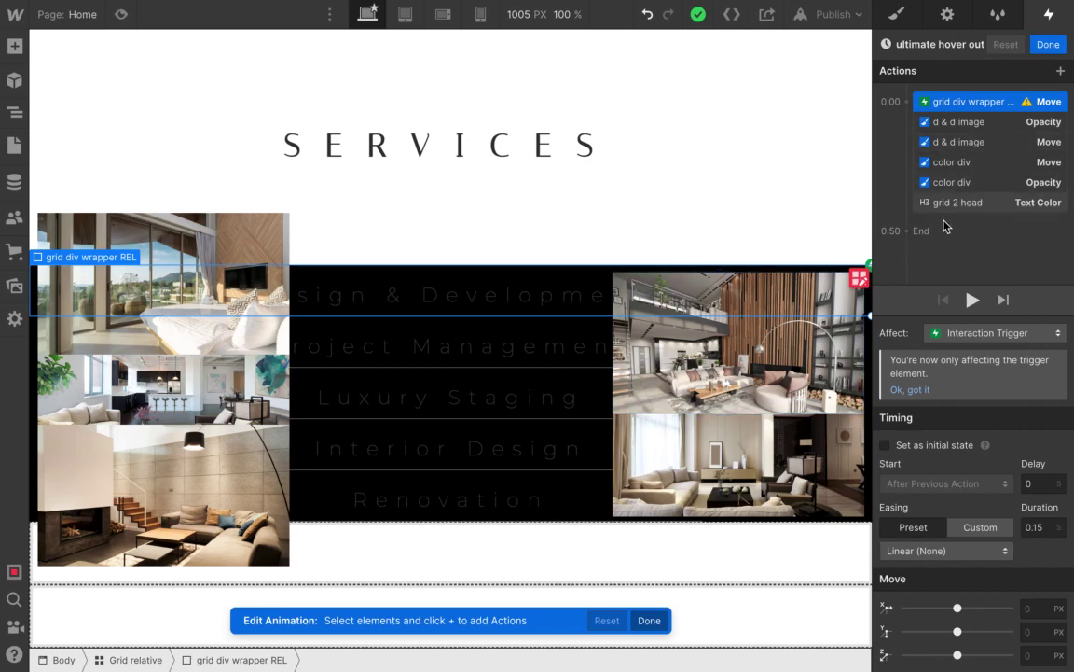
{"action": "left_click", "coordinate": [946, 43]}
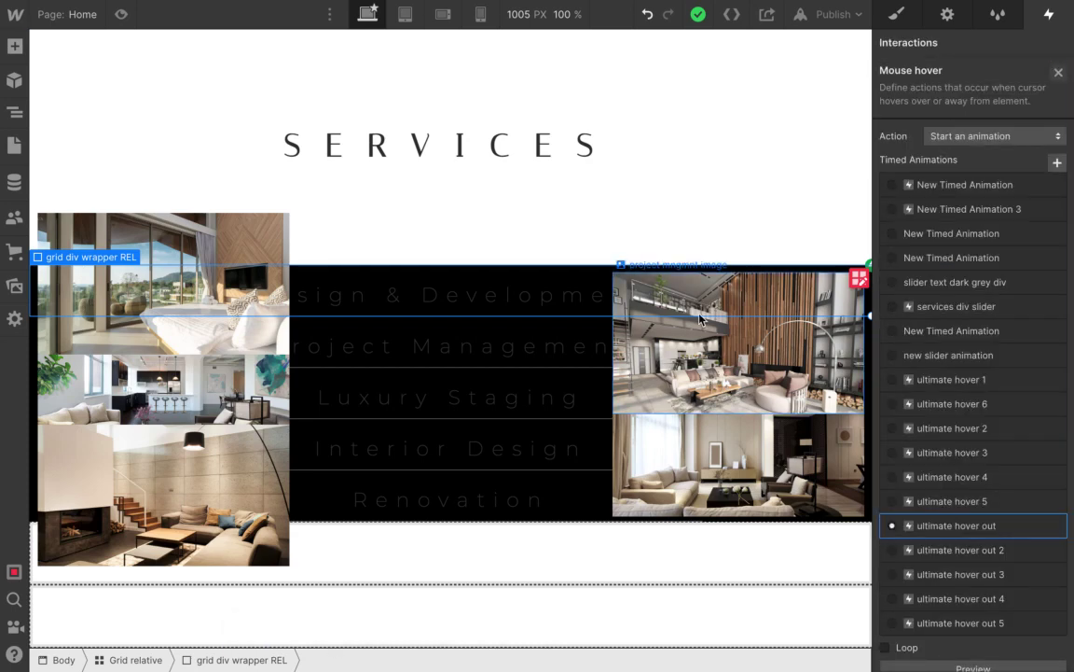
{"action": "scroll", "coordinate": [653, 203], "scroll_direction": "up", "scroll_amount": 1}
{"action": "scroll", "coordinate": [653, 203], "scroll_direction": "down", "scroll_amount": 1}
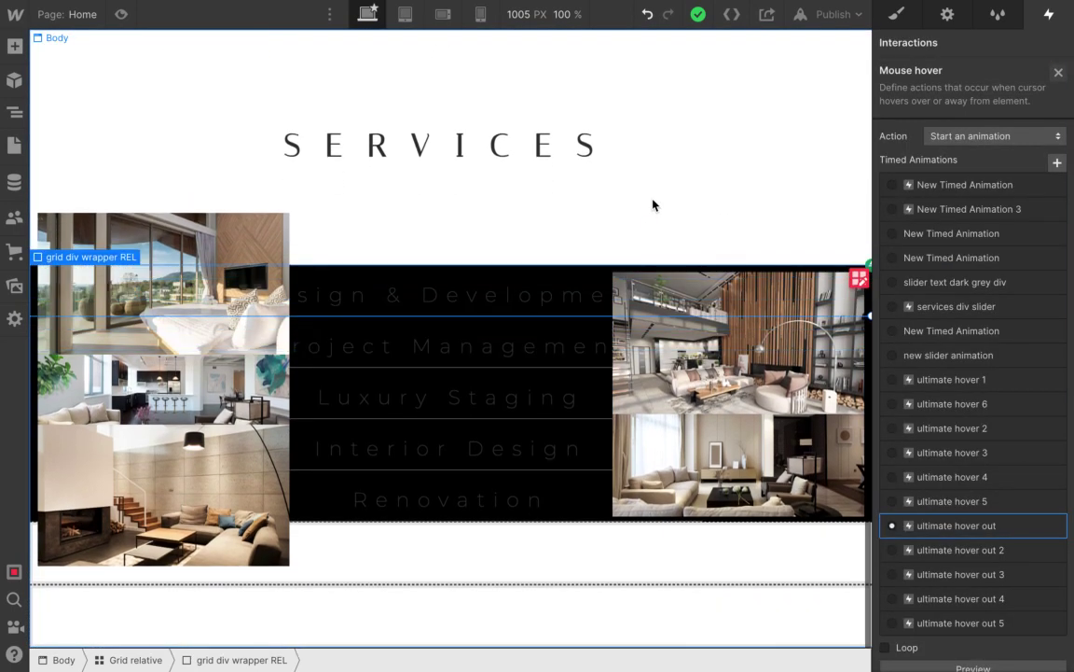
{"action": "left_click", "coordinate": [1059, 72]}
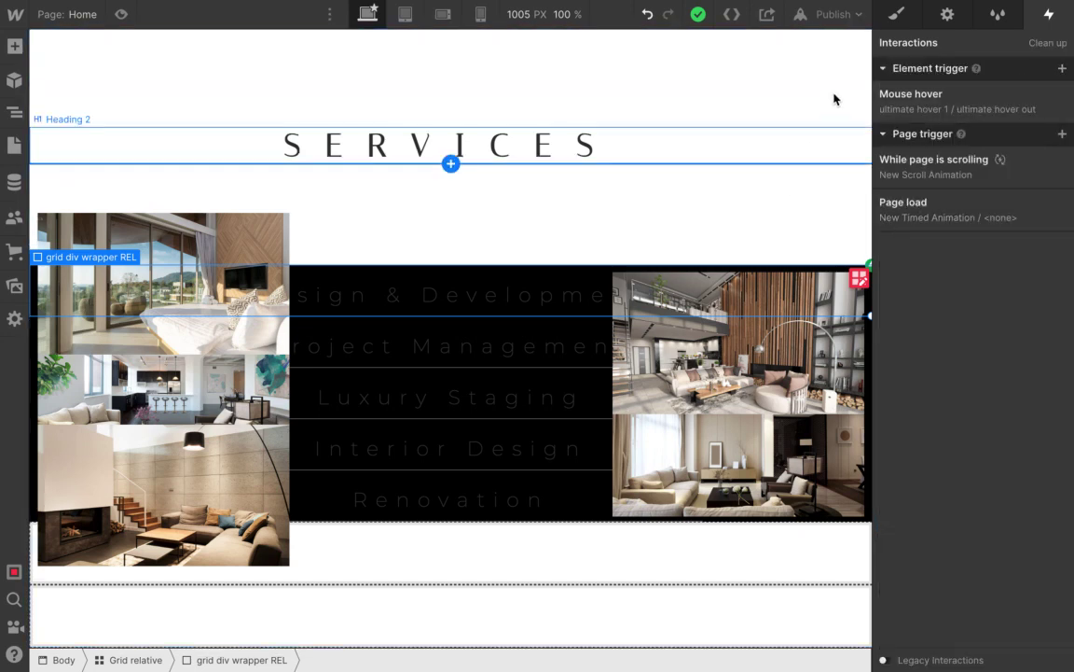
{"action": "mouse_move", "coordinate": [708, 6]}
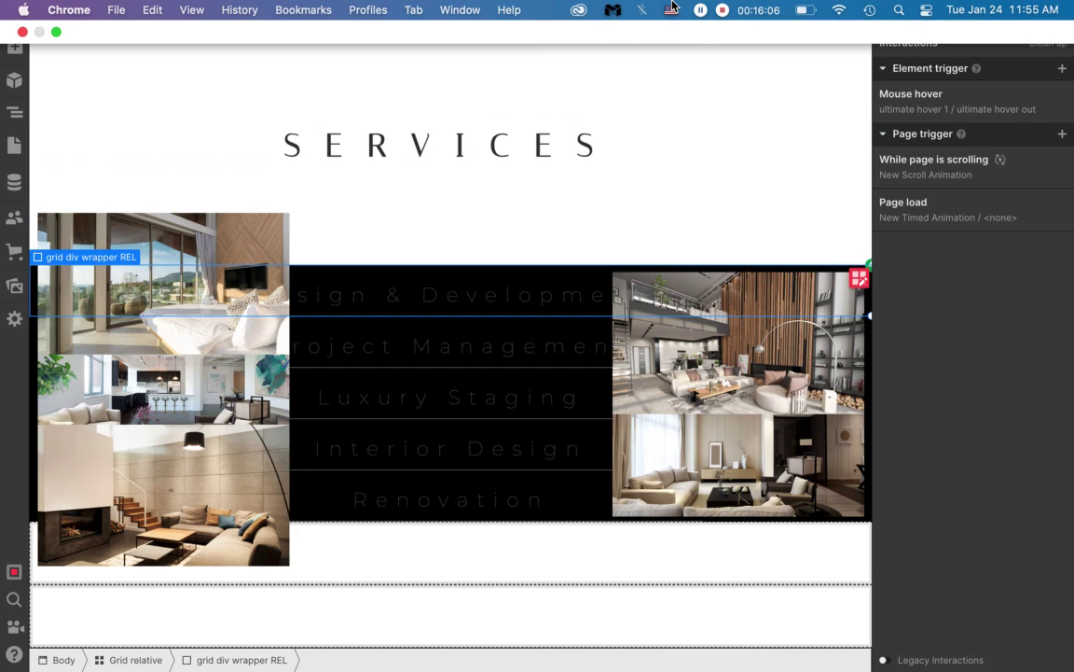